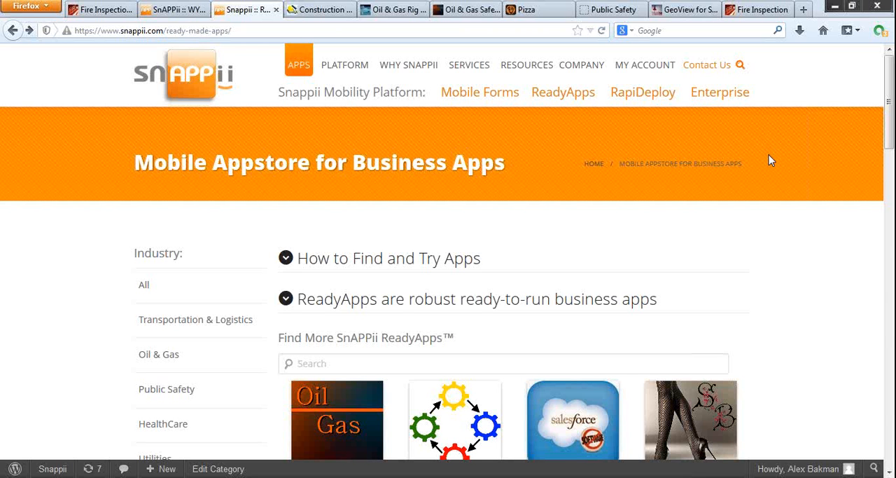
# Step: View the demo apps open in the browser, from Construction and Oil & Gas through Pizza, Public Safety, GeoView and Fire Inspection
pyautogui.click(320, 10)
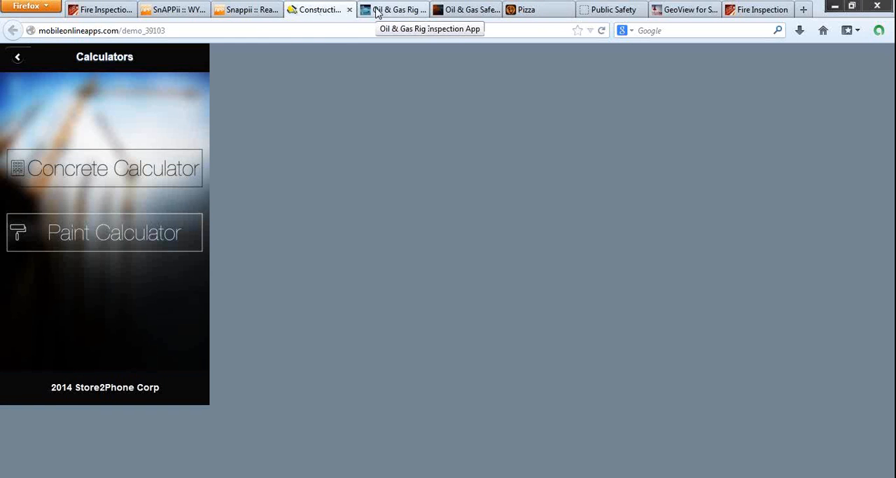
pyautogui.click(377, 11)
pyautogui.click(492, 11)
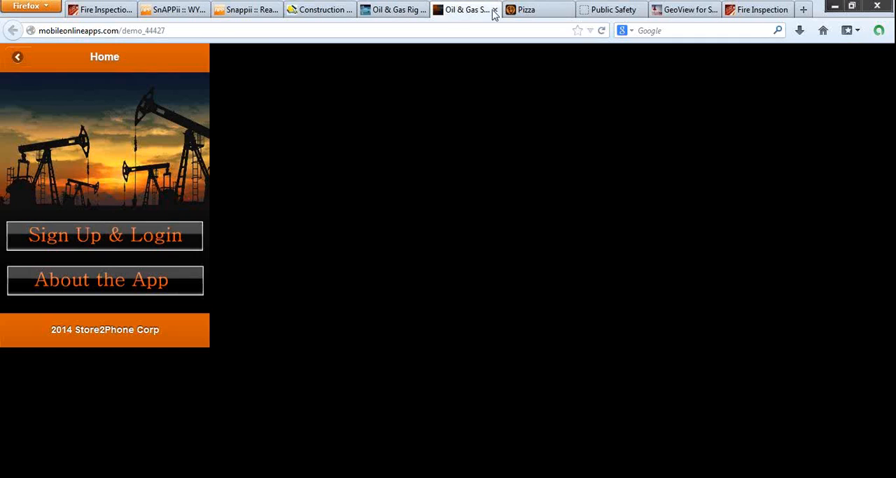
pyautogui.click(544, 9)
pyautogui.click(609, 9)
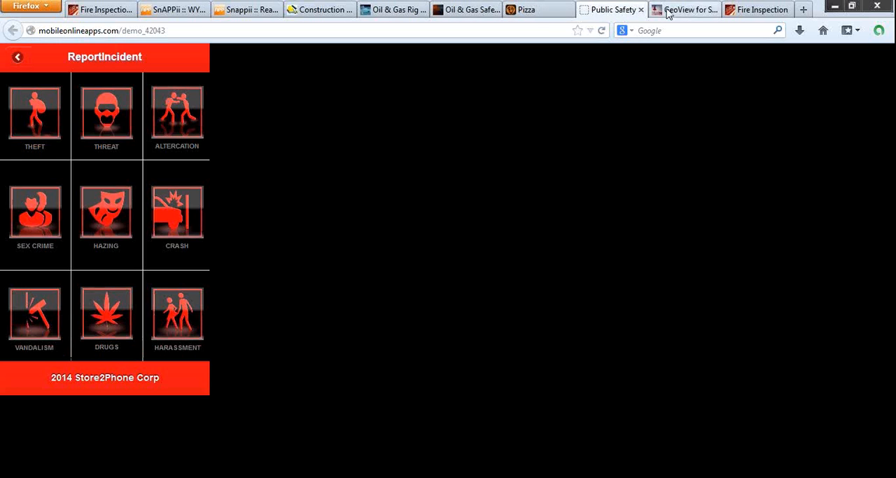
pyautogui.click(669, 12)
pyautogui.click(746, 12)
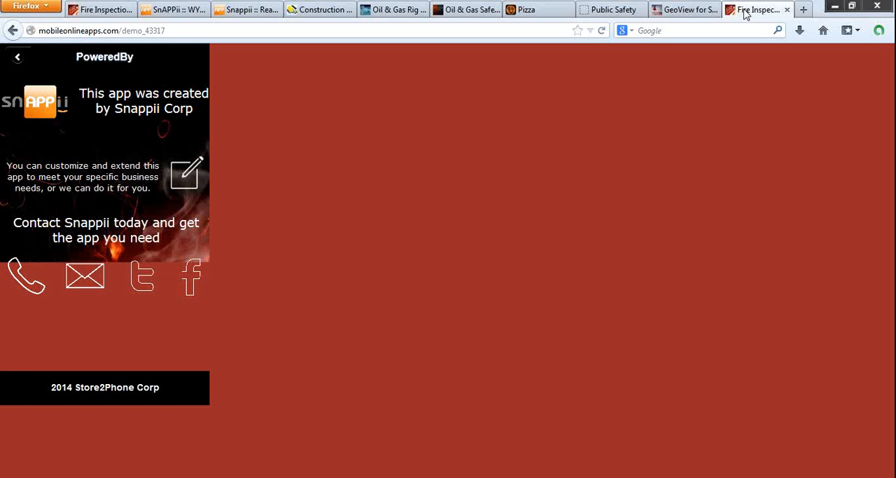
# Step: Return to the Snappii ready-made apps page and browse its catalogue of business apps
pyautogui.click(254, 13)
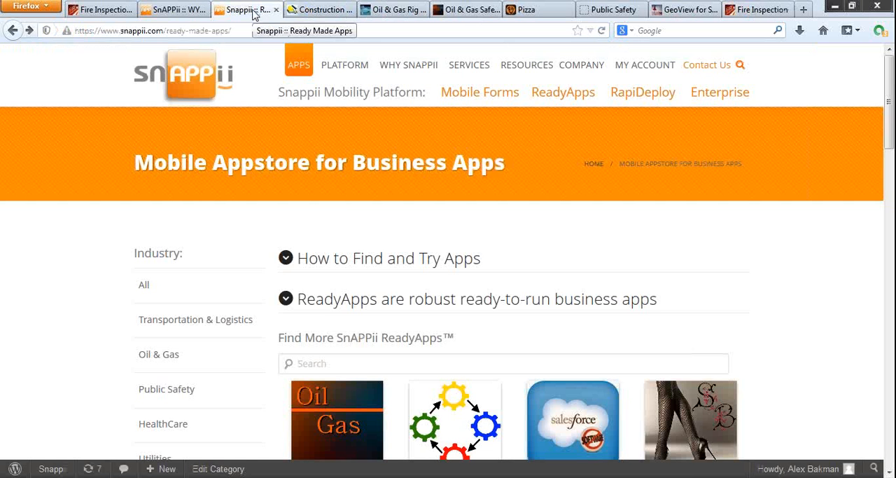
pyautogui.scroll(-2, 624, 217)
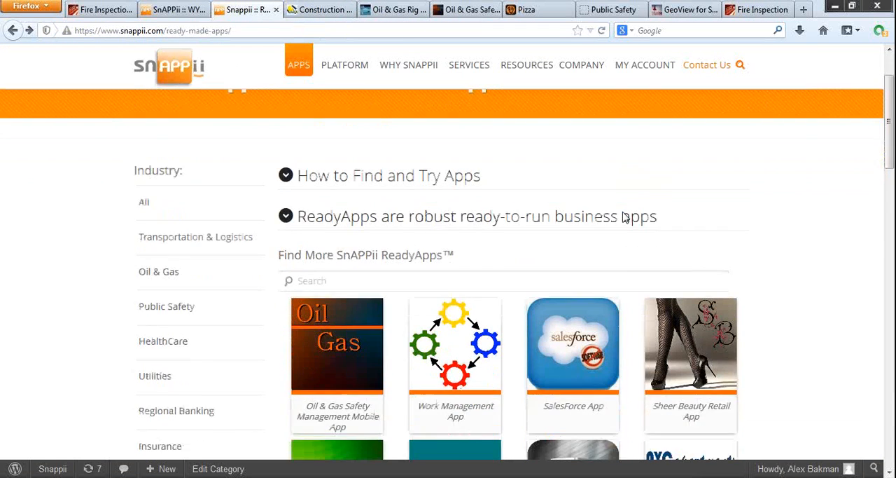
pyautogui.scroll(-10, 623, 218)
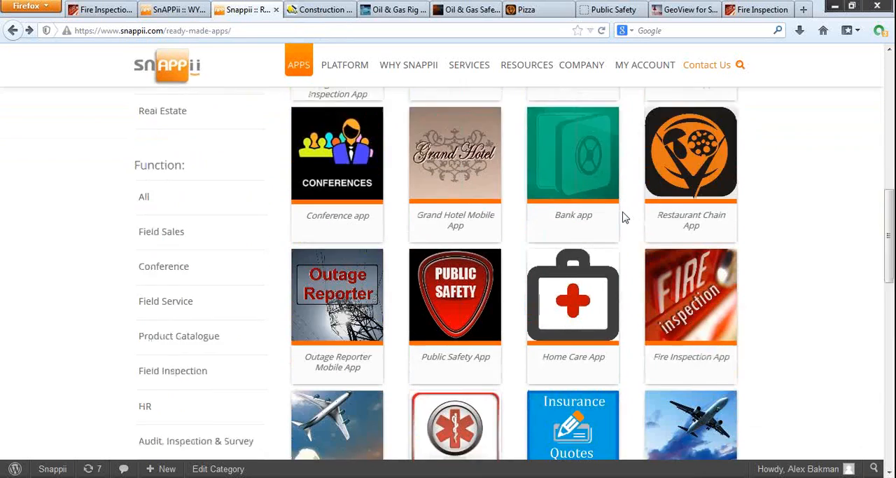
pyautogui.scroll(-3, 624, 217)
pyautogui.scroll(15, 624, 217)
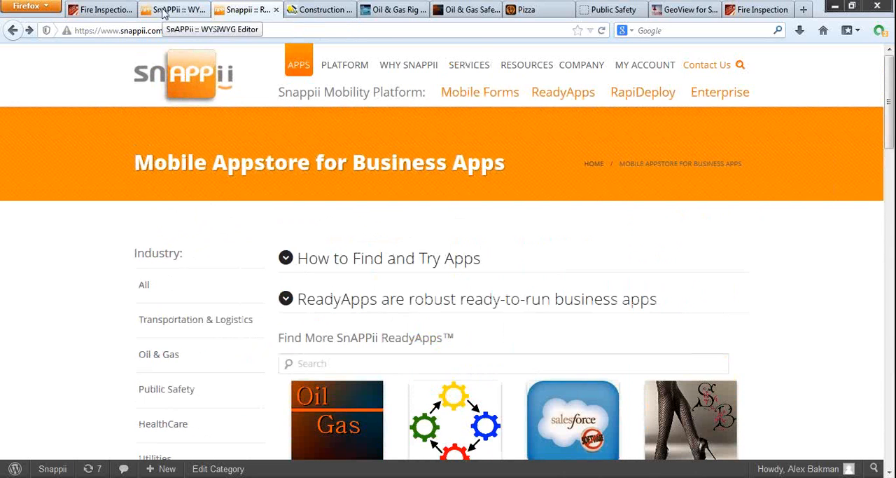
# Step: Switch to the SnAPPii WYSIWYG Editor, expand the app settings and review the Colors and Fonts options without changing them
pyautogui.click(163, 13)
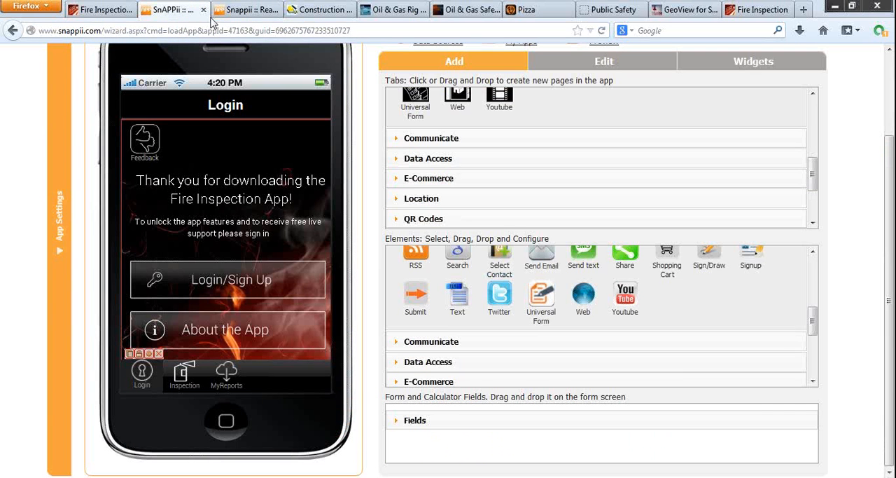
pyautogui.click(58, 223)
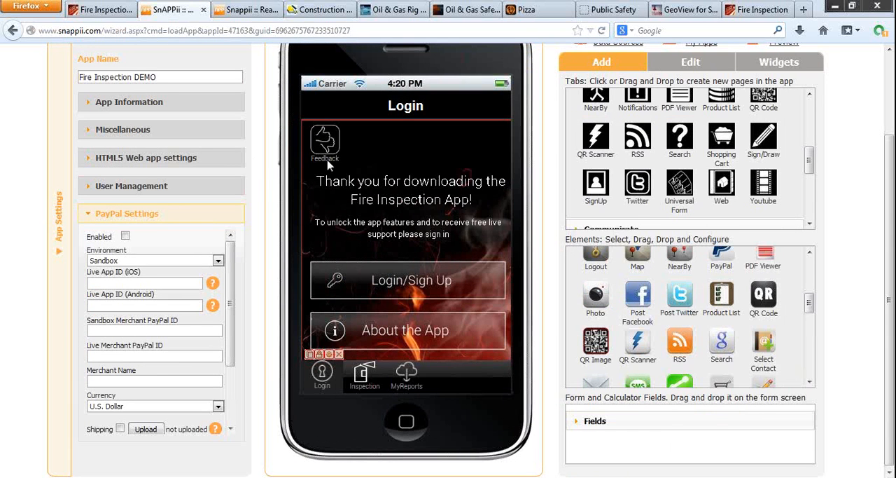
pyautogui.scroll(3, 250, 166)
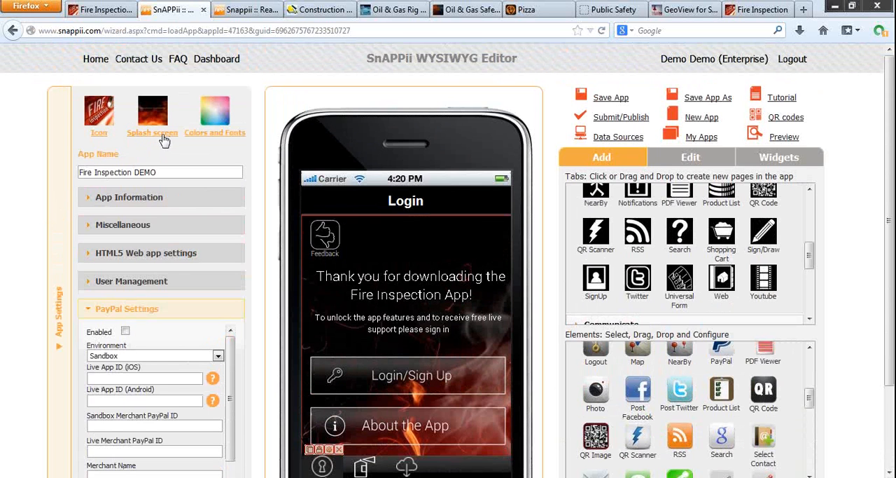
pyautogui.click(209, 136)
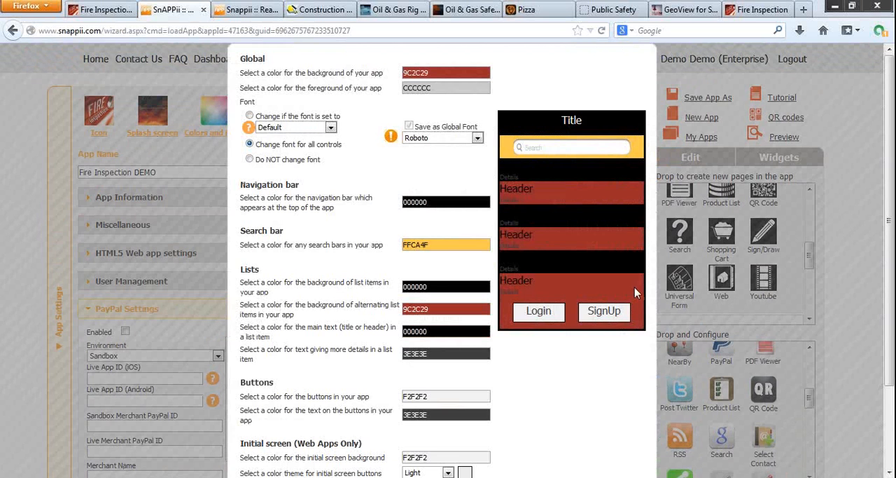
pyautogui.scroll(-3, 635, 287)
pyautogui.click(608, 420)
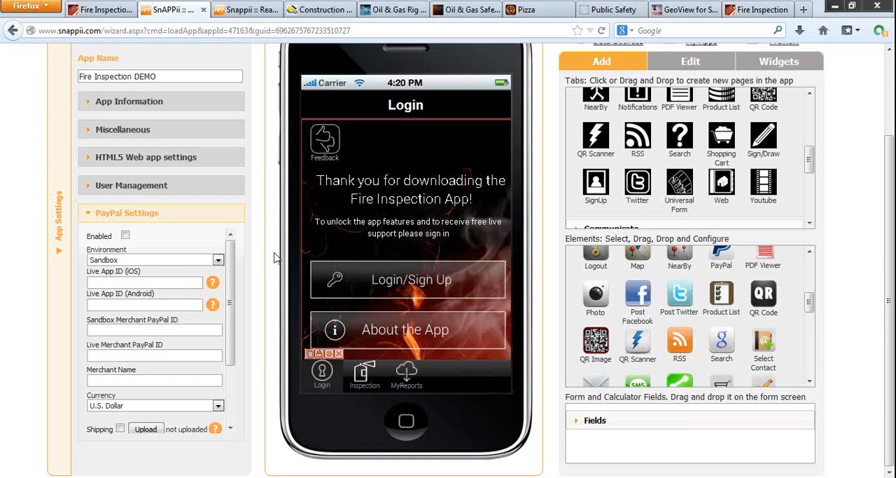
# Step: Review the app's App Information, Miscellaneous, User Management and PayPal settings, and collapse the app settings
pyautogui.click(120, 103)
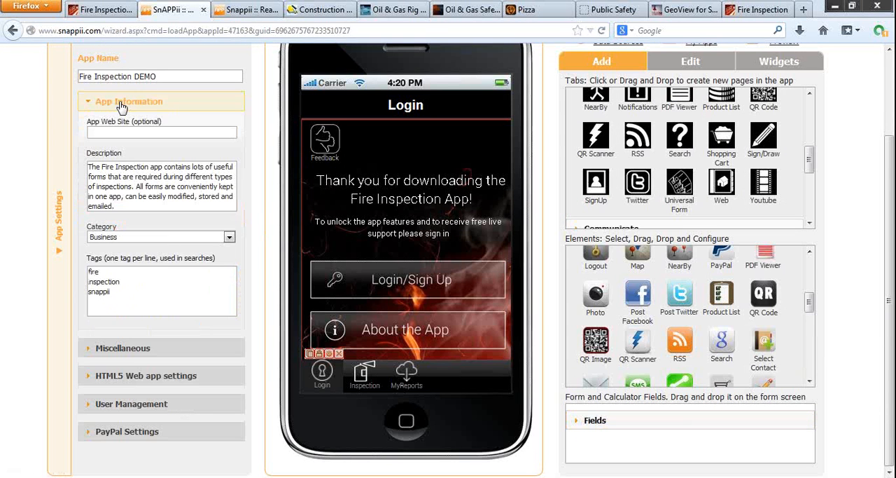
pyautogui.click(169, 355)
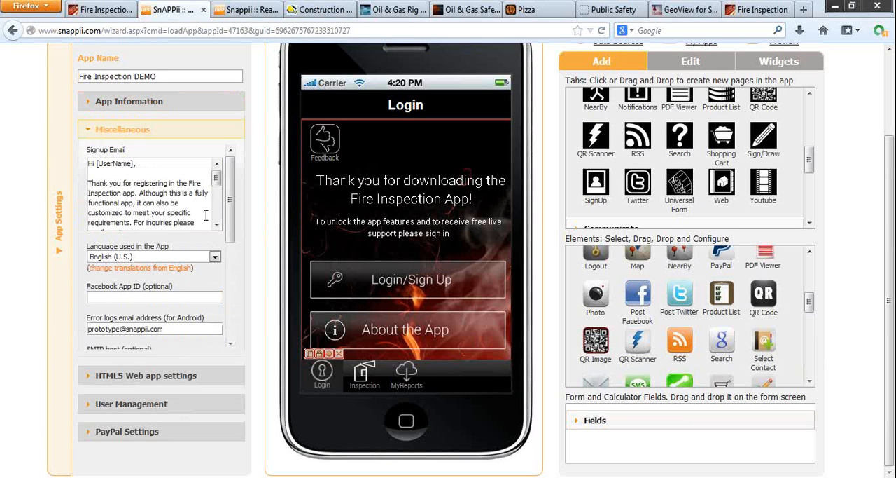
pyautogui.click(136, 409)
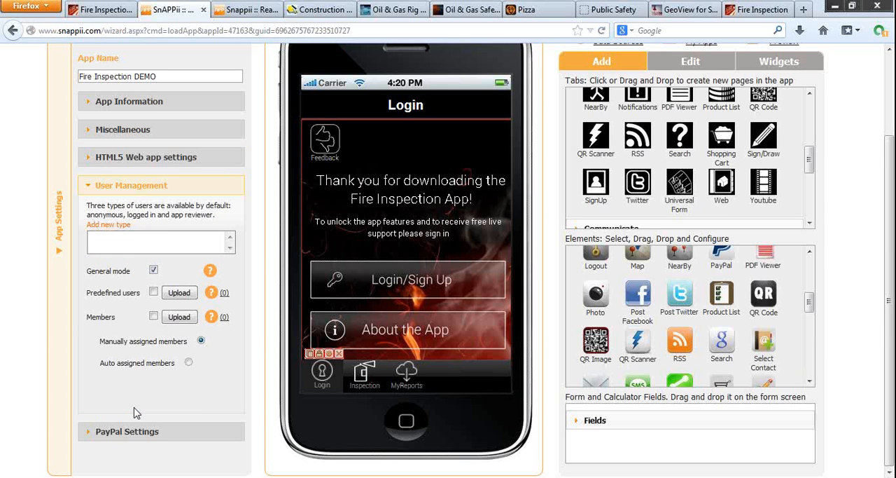
pyautogui.click(136, 433)
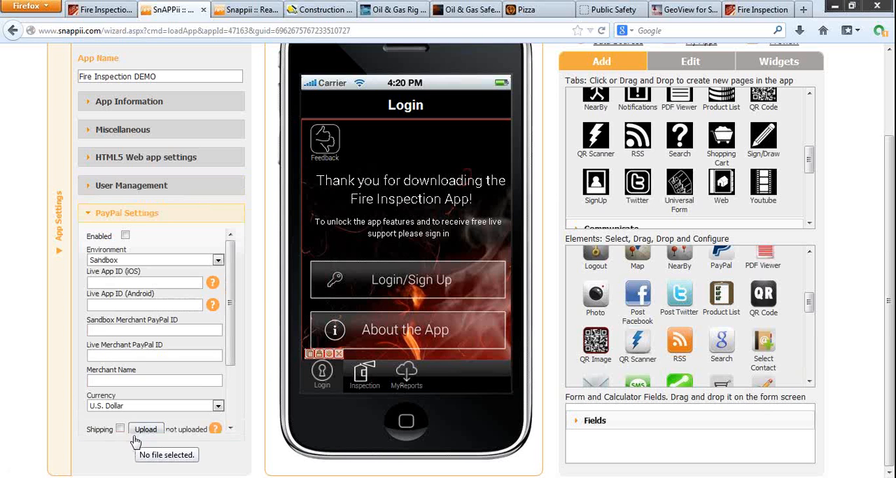
pyautogui.click(63, 380)
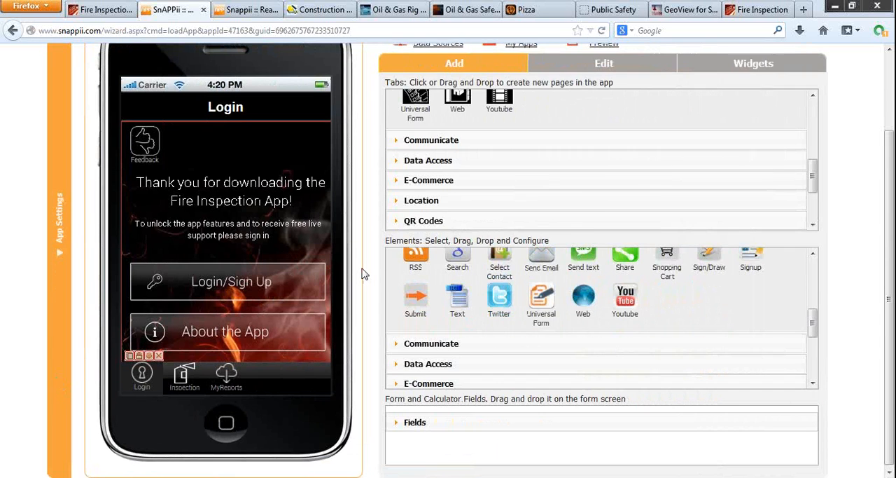
# Step: Examine the app actions and the available tabs, elements, and form and calculator fields for building the app
pyautogui.scroll(2, 364, 274)
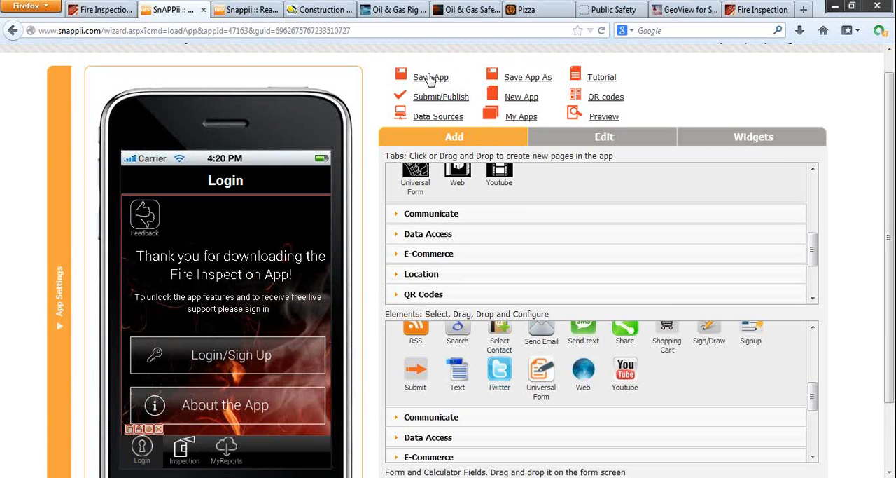
pyautogui.scroll(5, 413, 203)
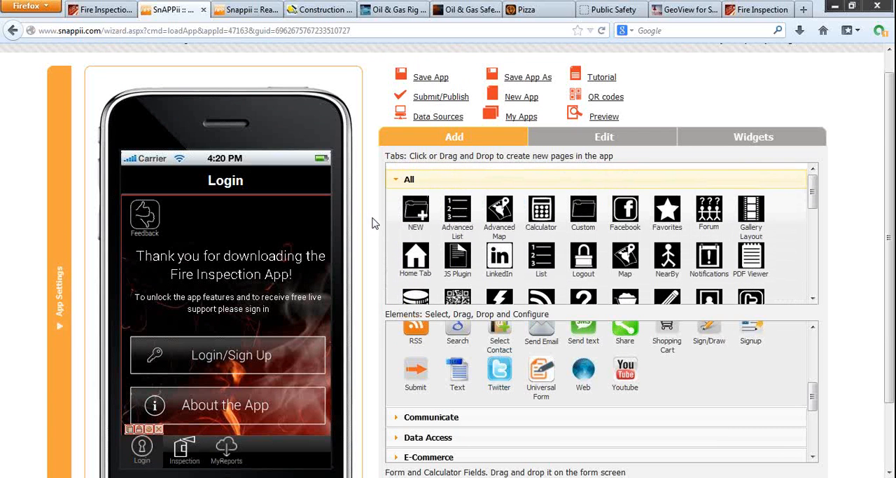
pyautogui.scroll(-2, 373, 223)
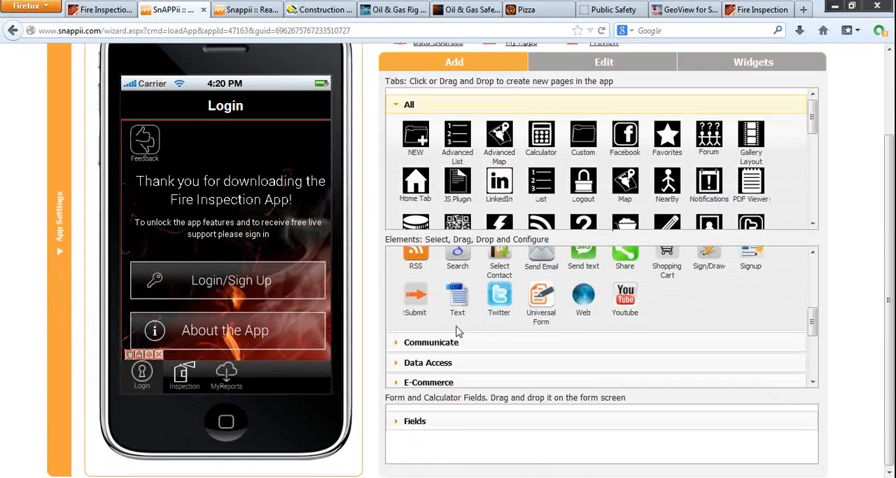
pyautogui.scroll(5, 455, 320)
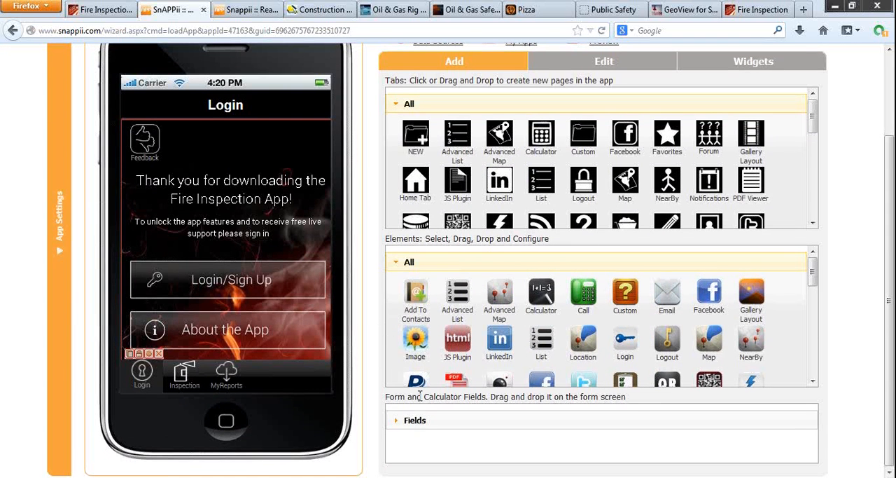
pyautogui.click(420, 421)
pyautogui.scroll(2, 365, 293)
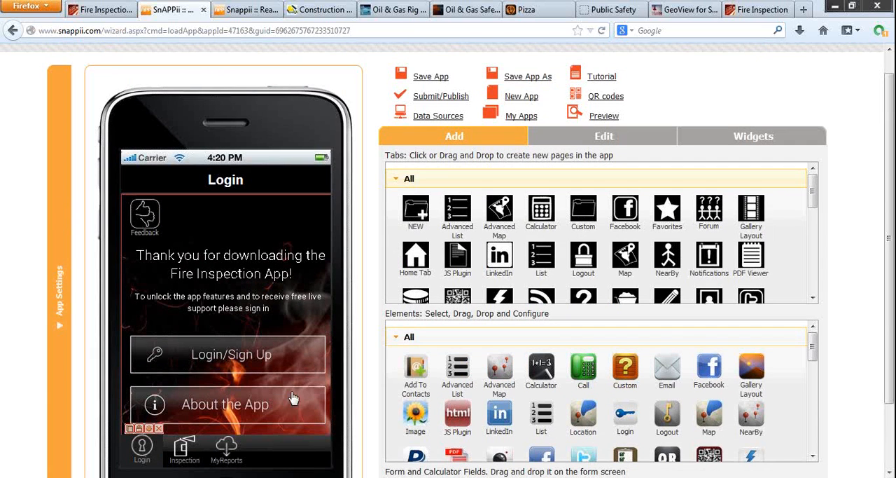
pyautogui.scroll(-1, 384, 364)
pyautogui.scroll(-2, 384, 365)
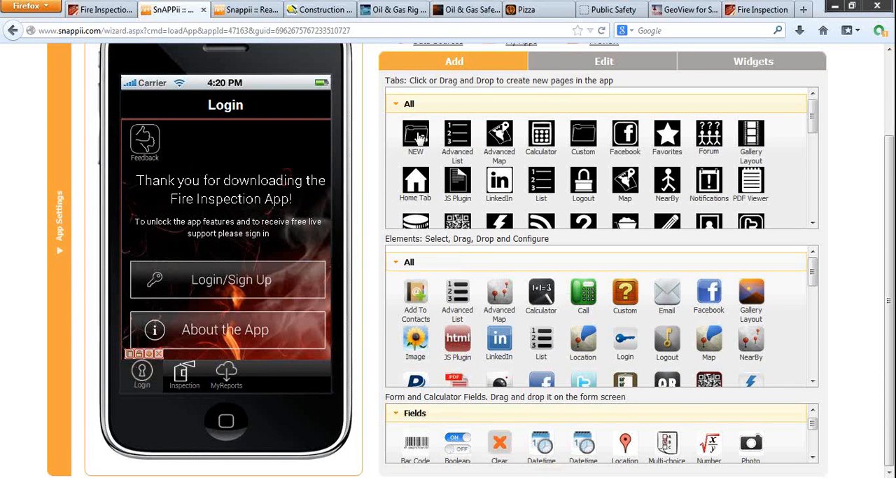
# Step: Add a blank NEW tab to the app, look through the icon library, and accept the default title, icon and font
pyautogui.click(419, 137)
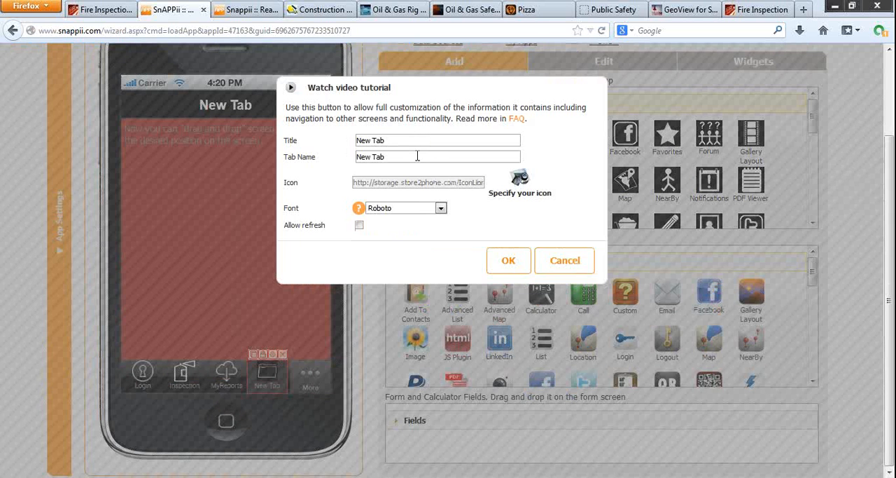
pyautogui.click(524, 180)
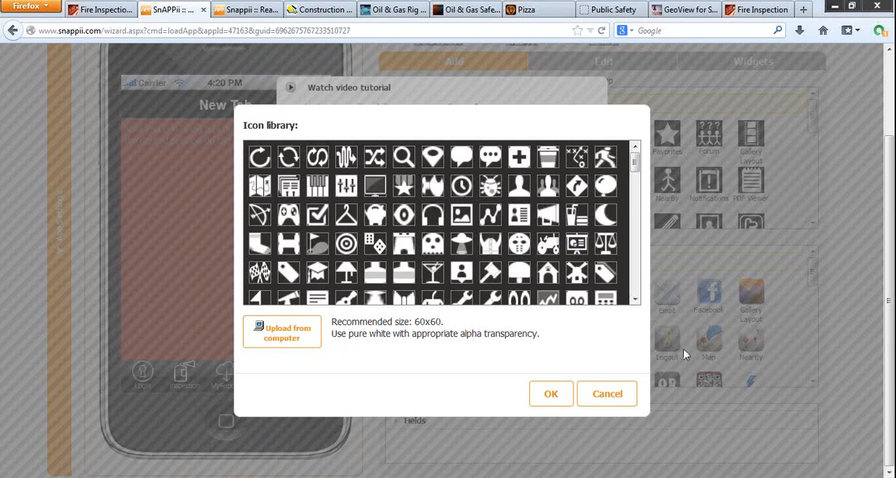
pyautogui.click(590, 392)
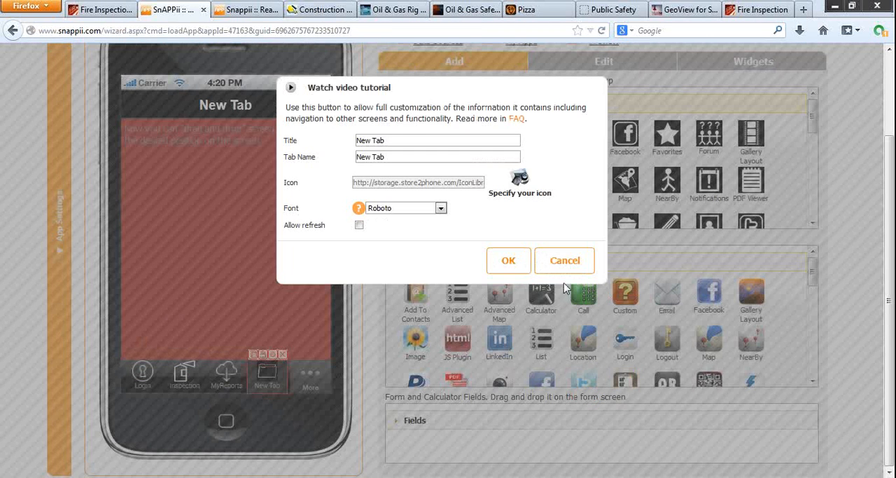
pyautogui.click(510, 262)
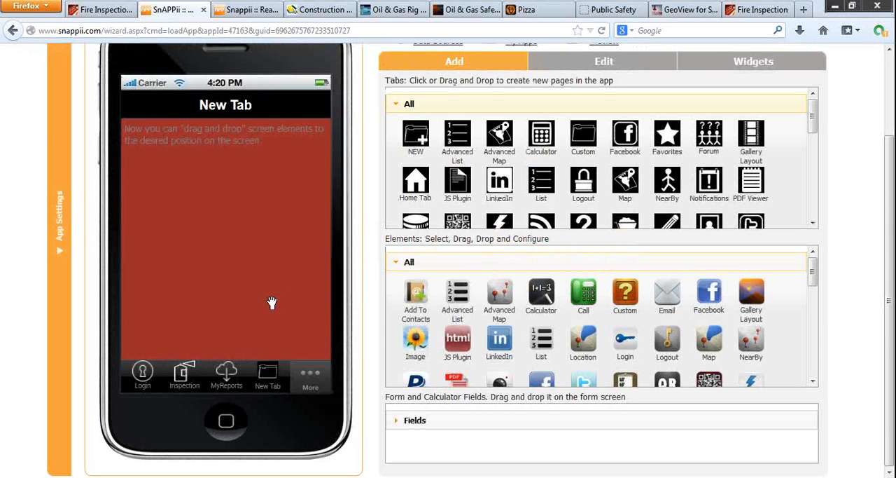
# Step: Inspect the Login/Sign Up button's properties and icon library on the Login screen without changes, and return to the New Tab screen
pyautogui.click(142, 376)
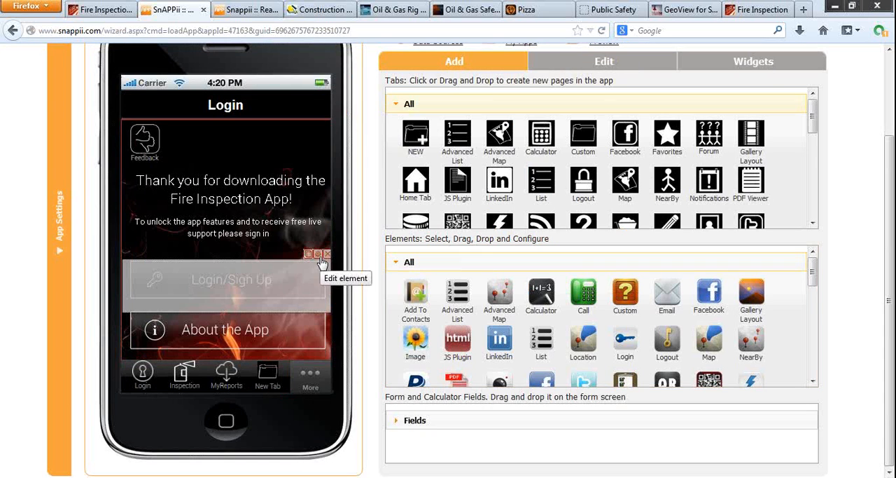
pyautogui.click(320, 257)
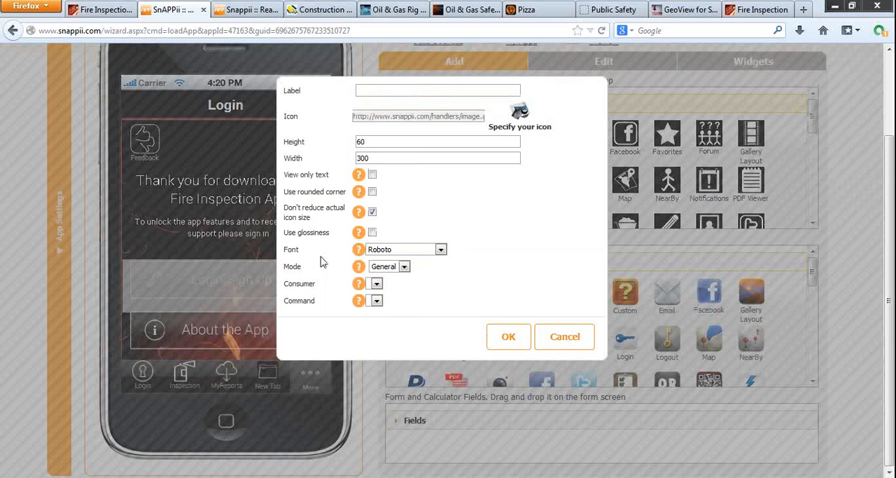
pyautogui.click(521, 113)
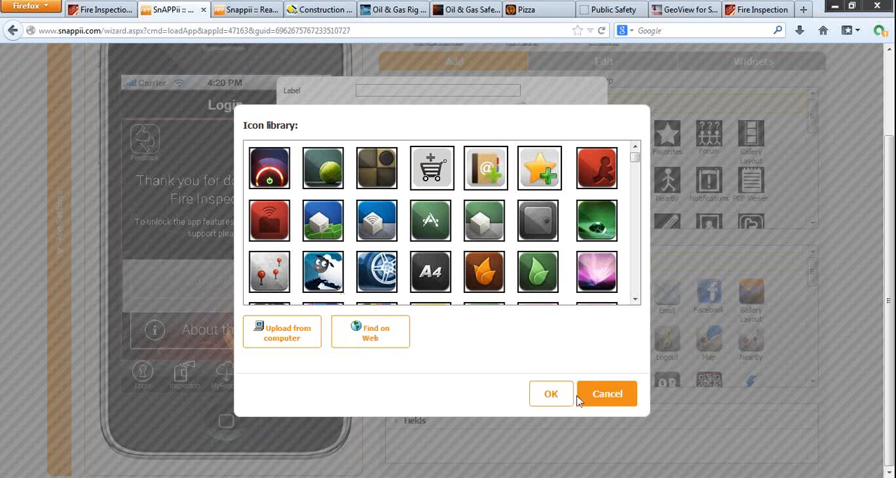
pyautogui.click(607, 394)
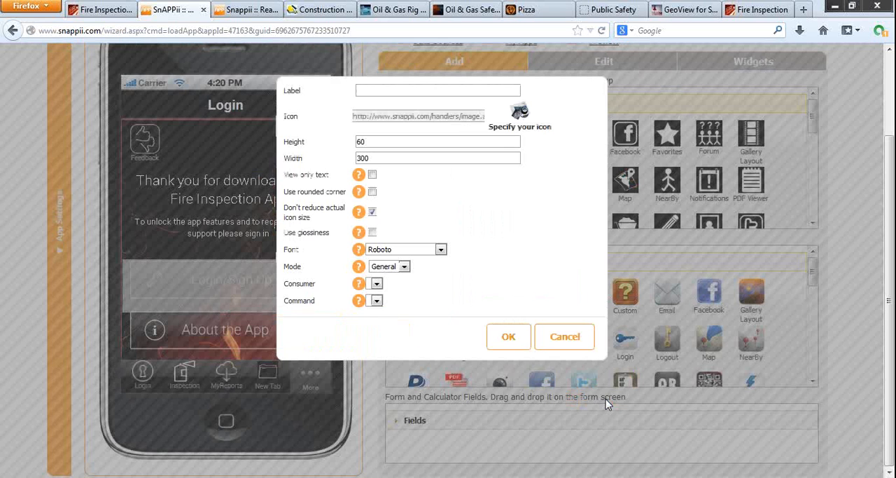
pyautogui.click(565, 338)
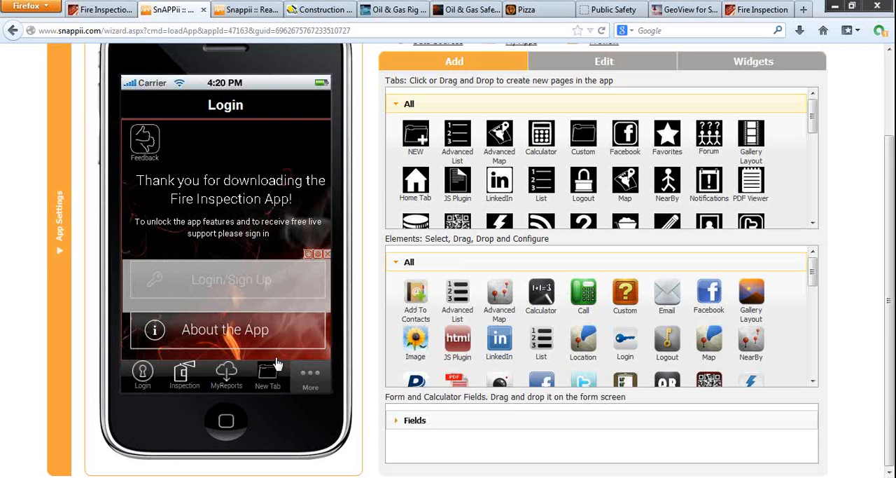
pyautogui.click(268, 379)
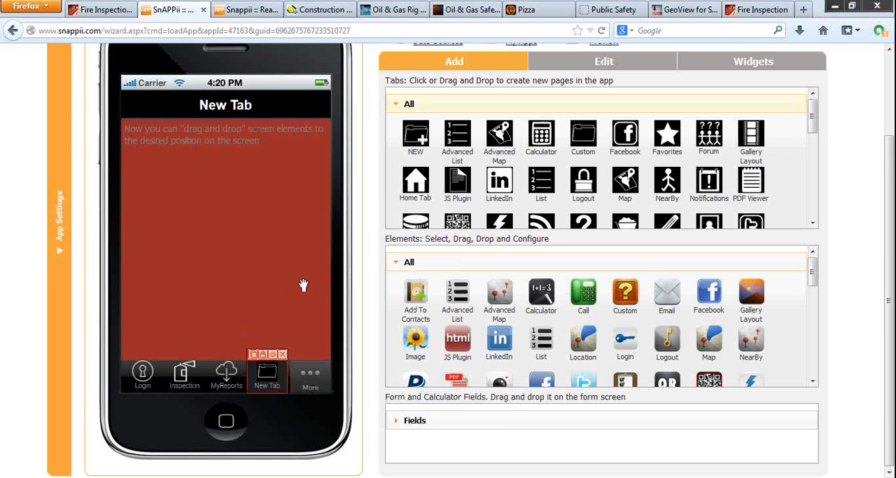
pyautogui.scroll(2, 373, 271)
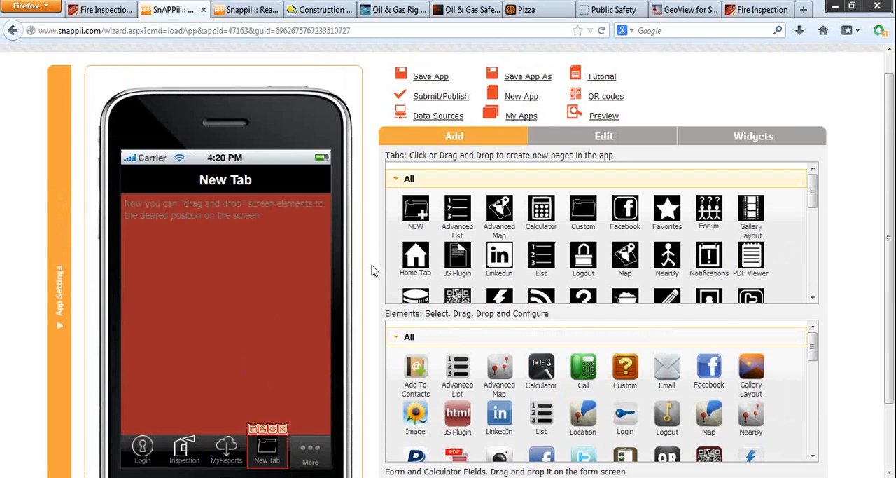
# Step: Review the app's preview options for iOS, Android and HTML5, and close the preview dialog
pyautogui.click(599, 119)
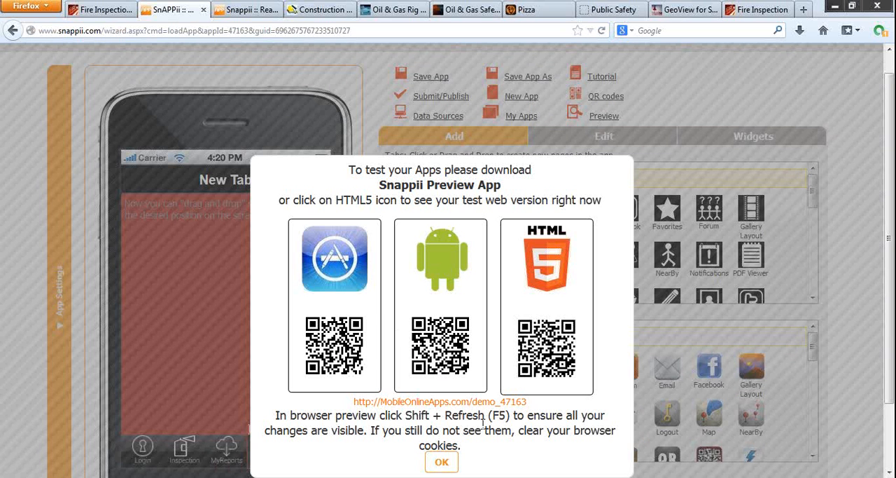
pyautogui.click(441, 460)
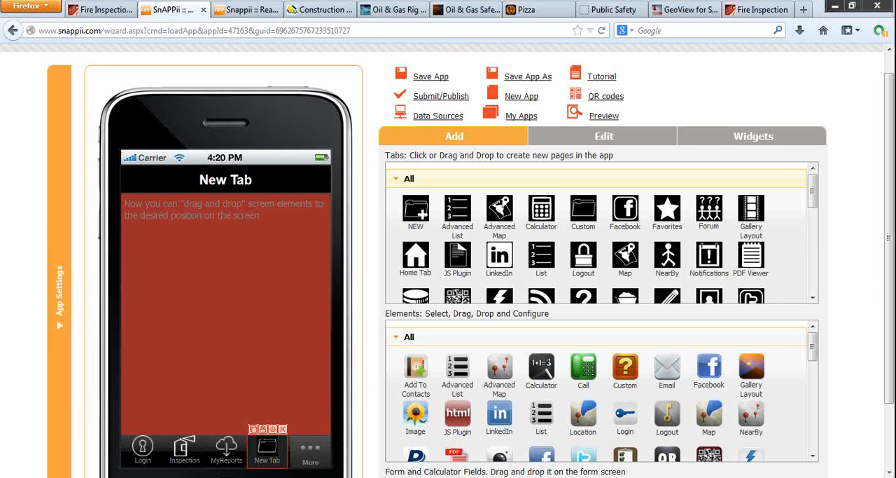
# Step: Switch to the Monthly Fire Extinguisher Inspection workbook in Excel, examine its column headers from date to check, and return to the app editor
pyautogui.hotkey('alt', 'Tab')
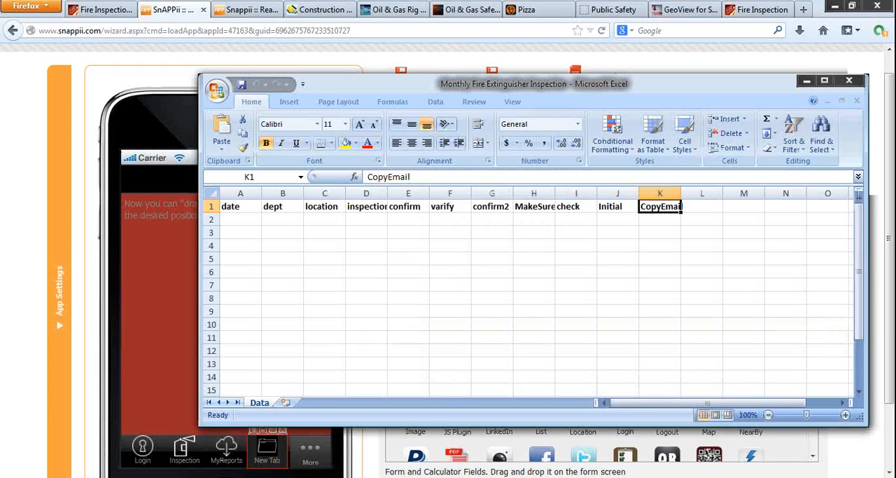
pyautogui.click(242, 206)
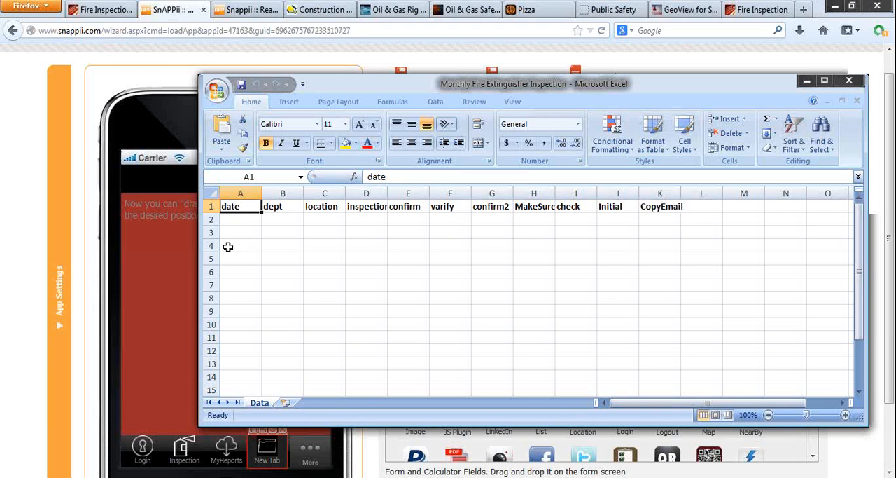
pyautogui.press('Right')
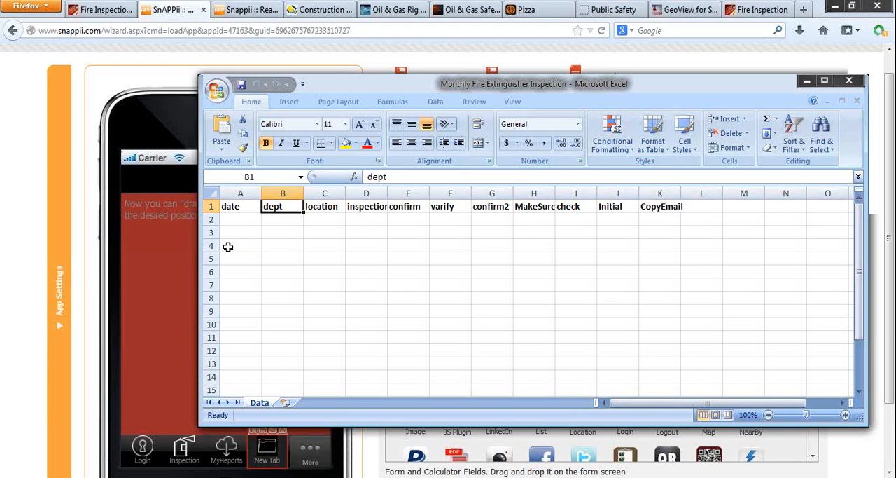
pyautogui.press('Right')
pyautogui.press('Right')
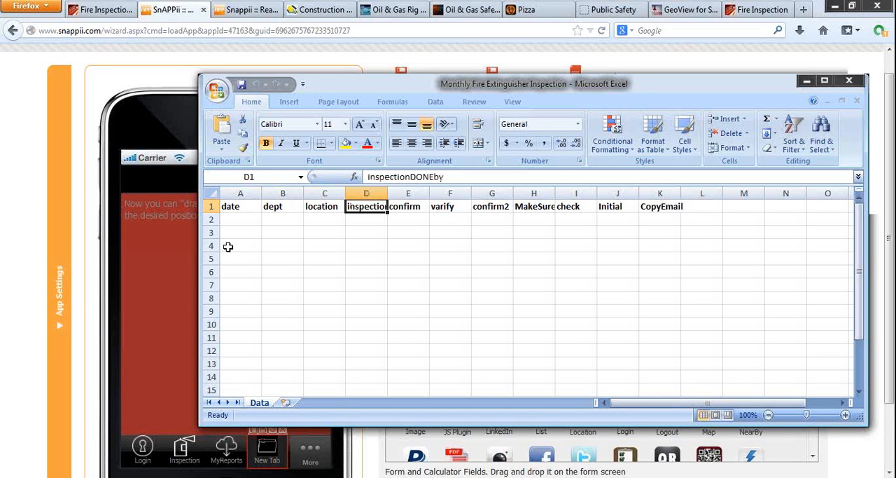
pyautogui.press('Right')
pyautogui.press('Right')
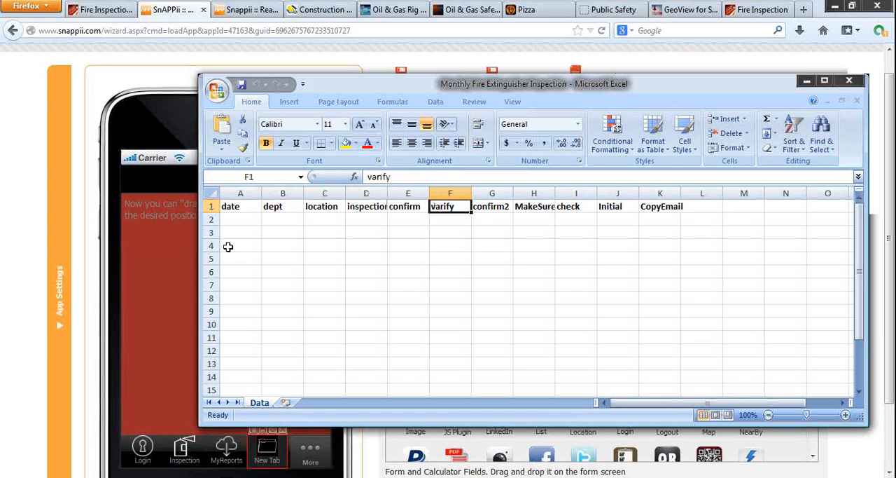
pyautogui.press('Right')
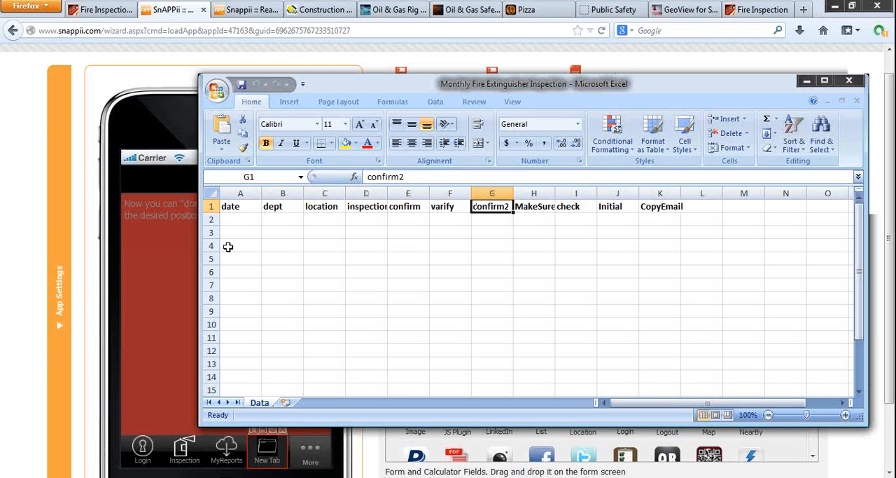
pyautogui.press('Right')
pyautogui.press('Right')
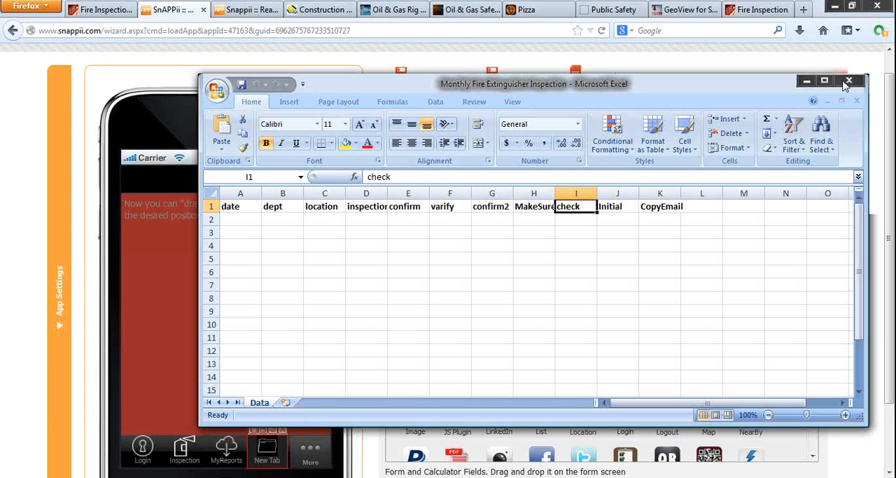
pyautogui.click(806, 81)
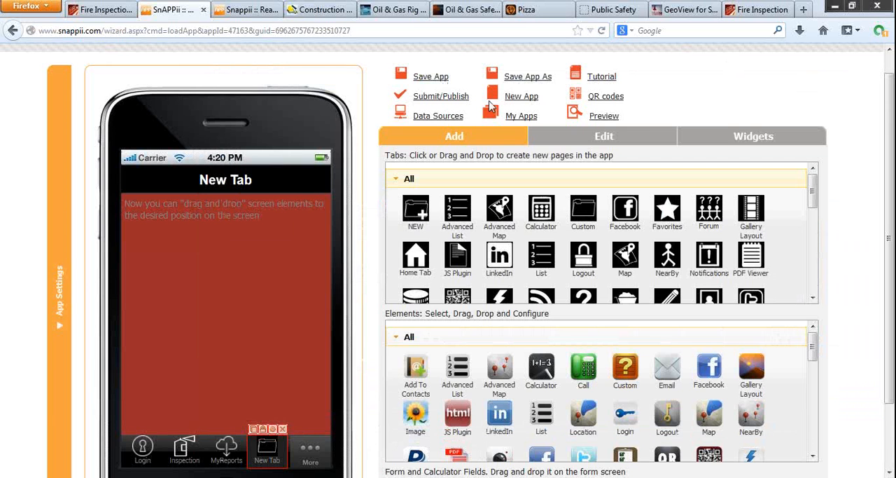
# Step: Examine the data upload option and the Monthly Fire Extinguisher Inspection data source's column types, and close the data sources without changes
pyautogui.click(438, 117)
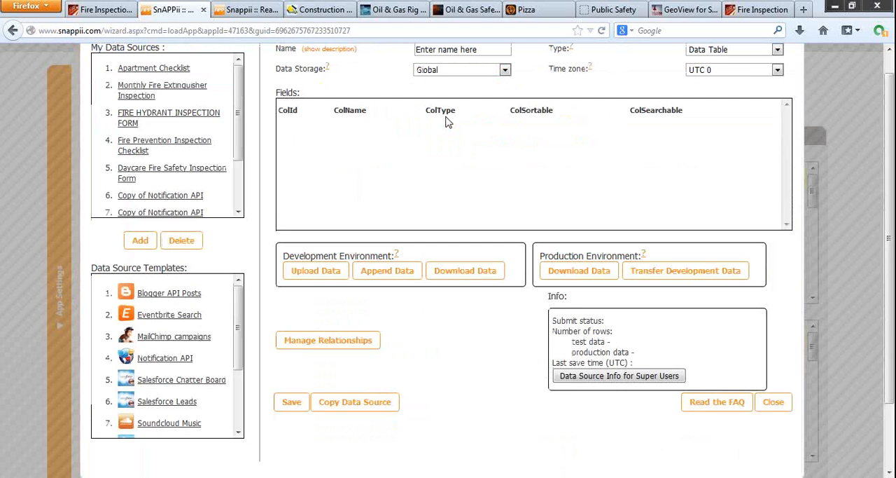
pyautogui.click(326, 273)
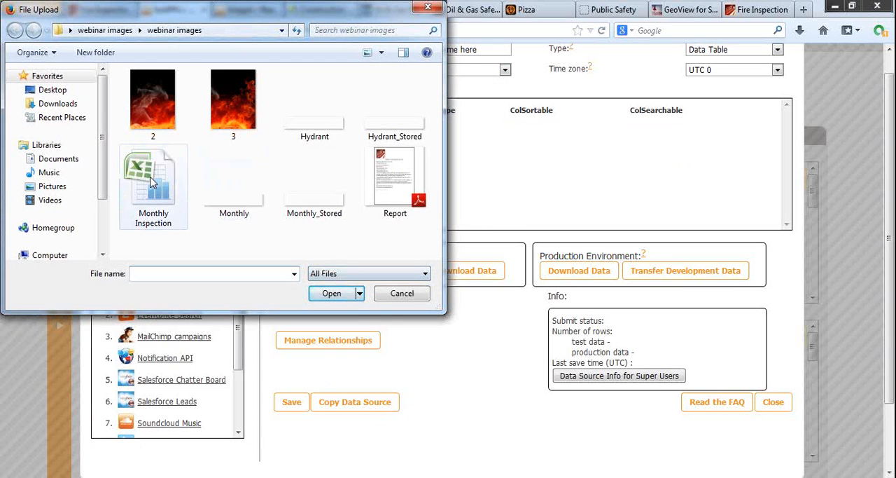
pyautogui.click(404, 294)
pyautogui.click(150, 92)
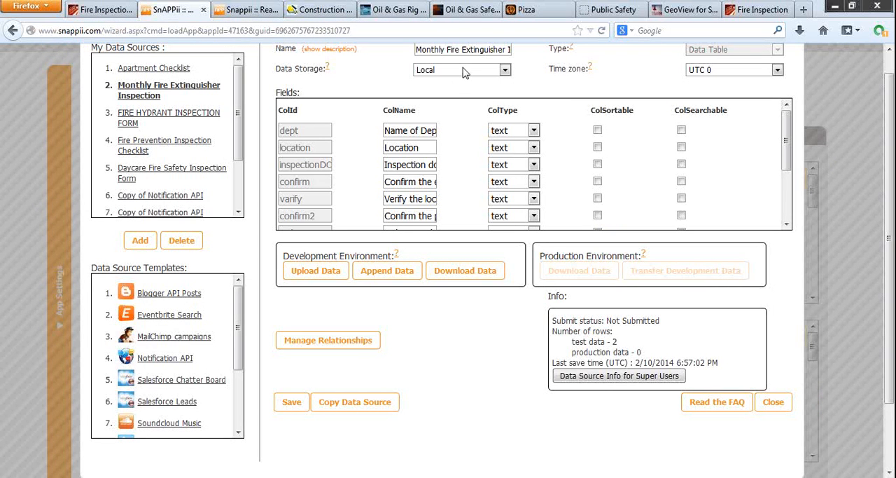
pyautogui.click(533, 131)
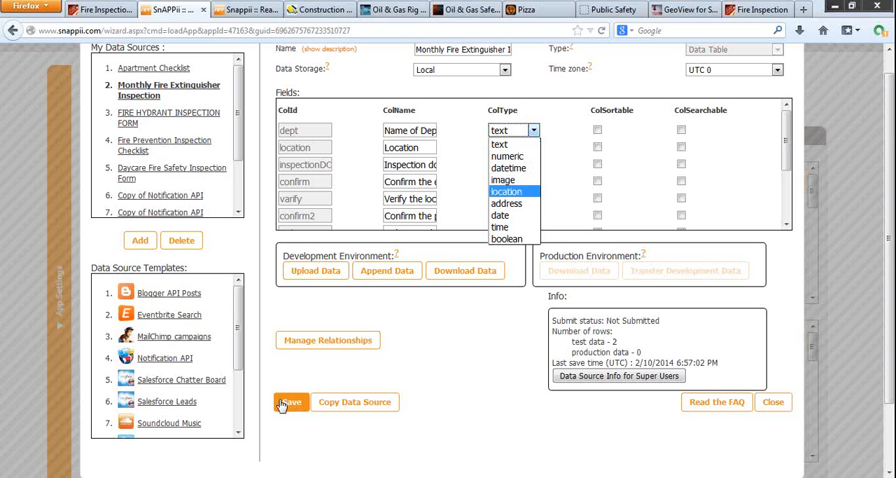
pyautogui.click(785, 406)
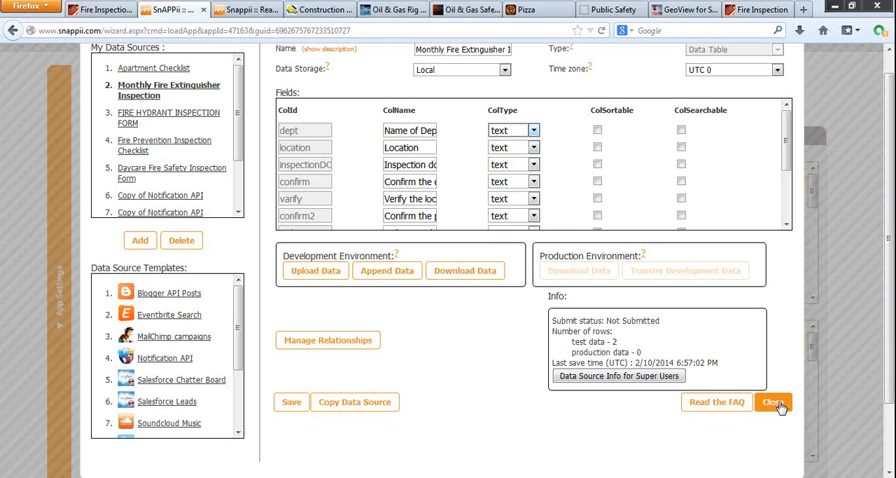
pyautogui.click(773, 402)
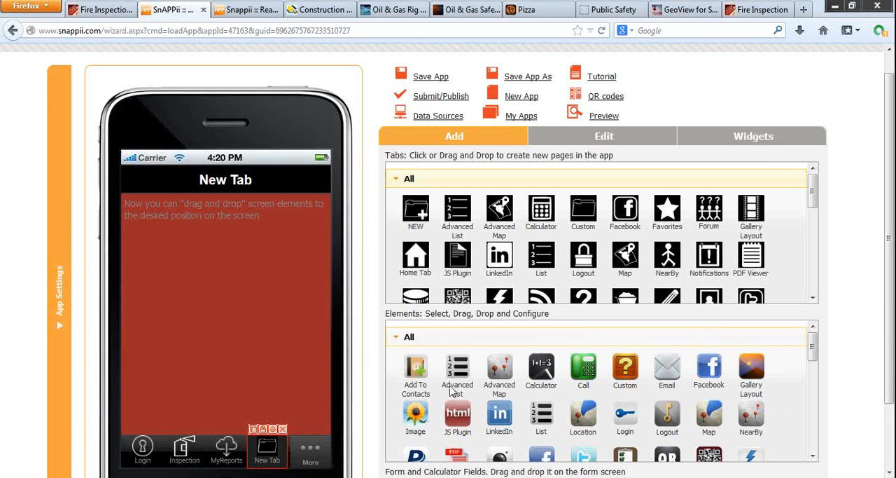
# Step: Add a Universal Form element to the upper part of the New Tab screen and label it Monthly Inspection
pyautogui.scroll(-5, 454, 395)
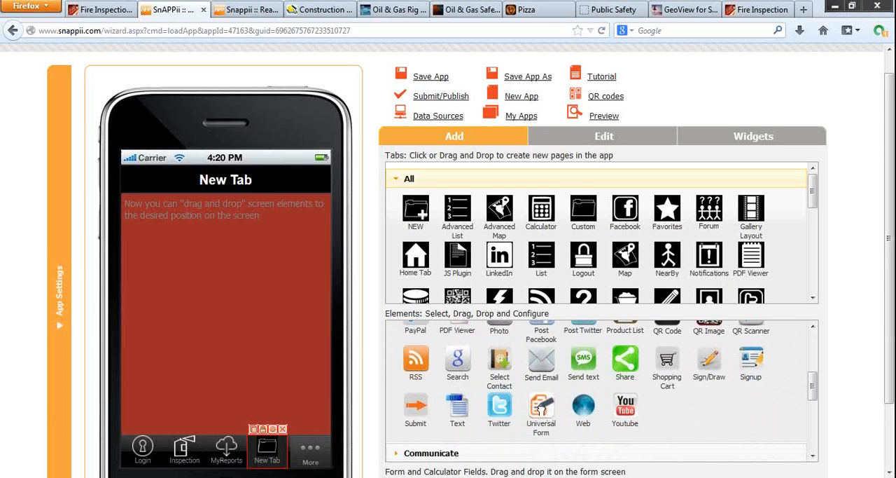
pyautogui.moveTo(541, 410); pyautogui.dragTo(172, 266)
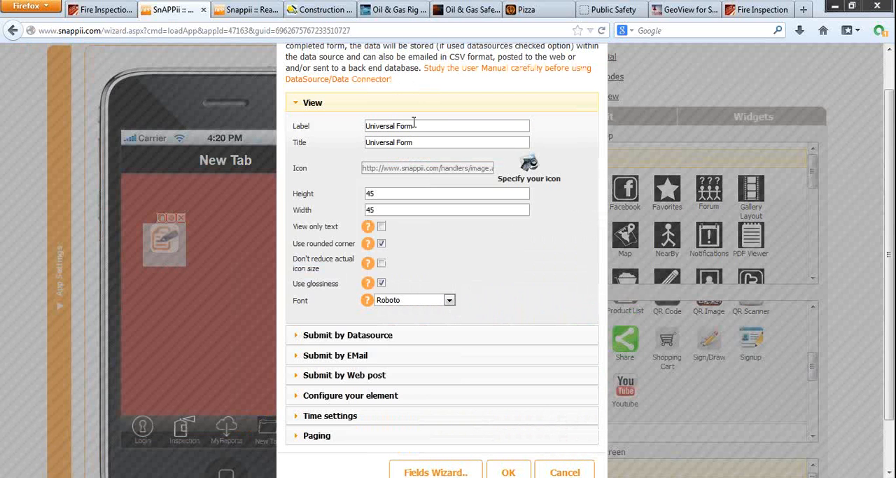
pyautogui.moveTo(413, 124); pyautogui.dragTo(304, 112)
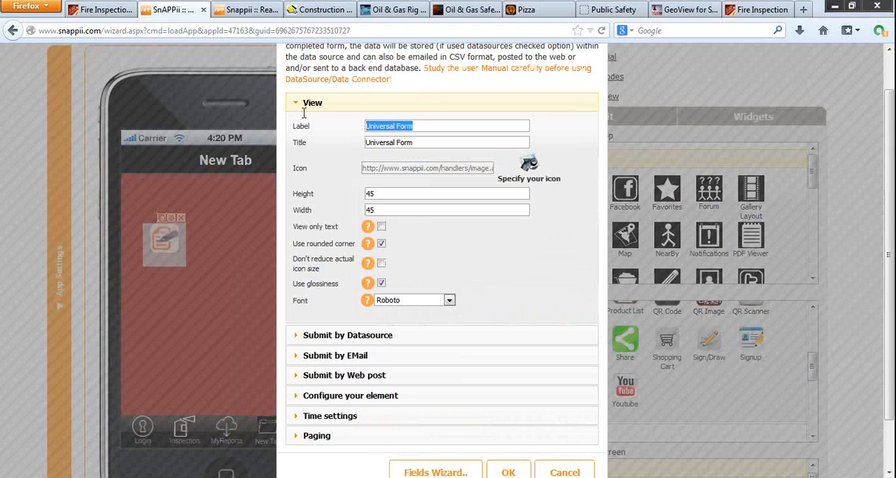
pyautogui.write('Mpn')
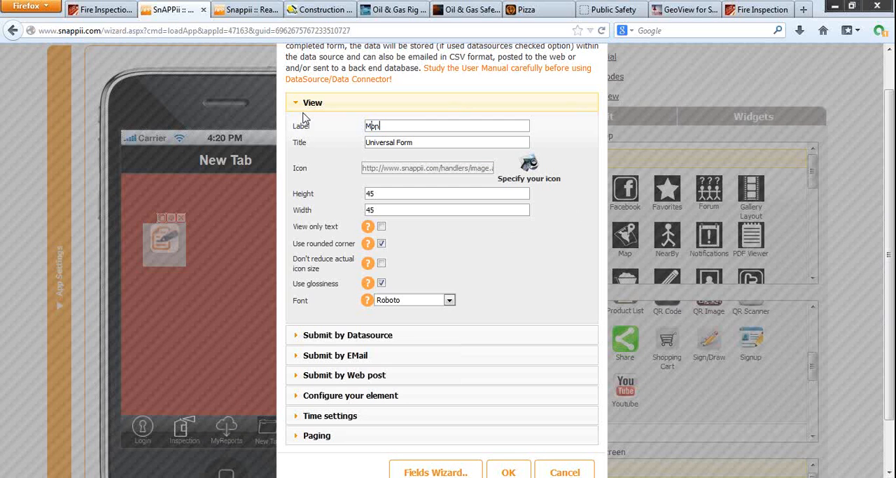
pyautogui.write('thly Inspection')
# Step: Clear the Universal Form's label and set its title to Monthly Inspection
pyautogui.moveTo(445, 126); pyautogui.dragTo(315, 125)
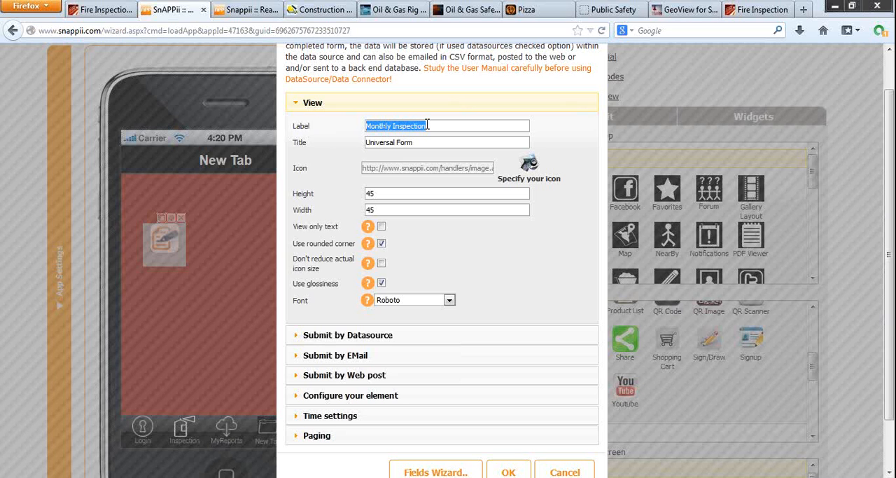
pyautogui.write('Monthly')
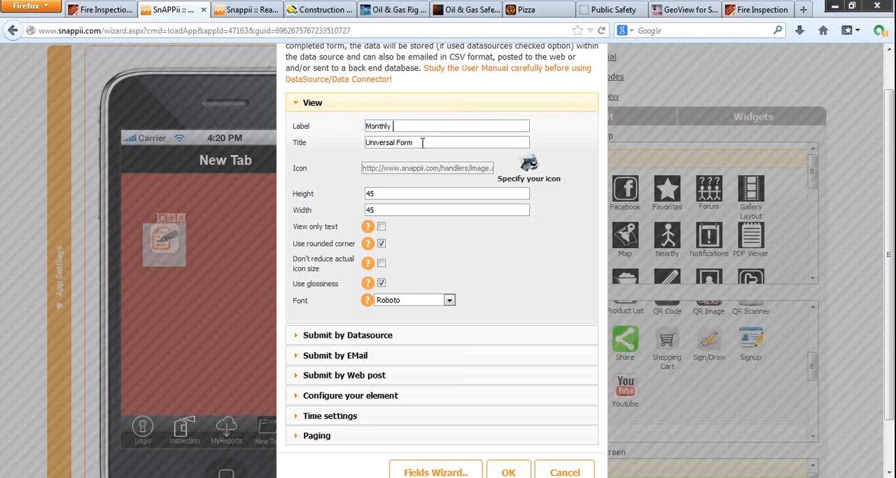
pyautogui.moveTo(414, 122); pyautogui.dragTo(284, 122)
pyautogui.press('BackSpace')
pyautogui.moveTo(419, 141); pyautogui.dragTo(285, 139)
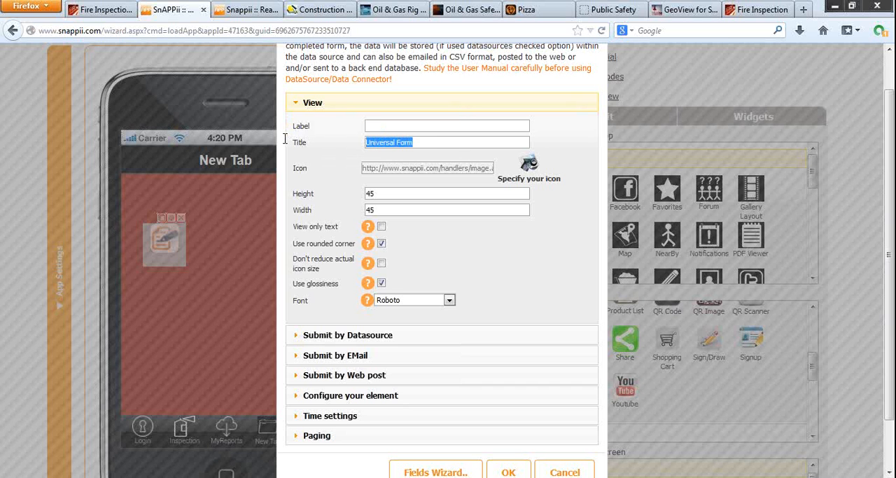
pyautogui.write('Monthly')
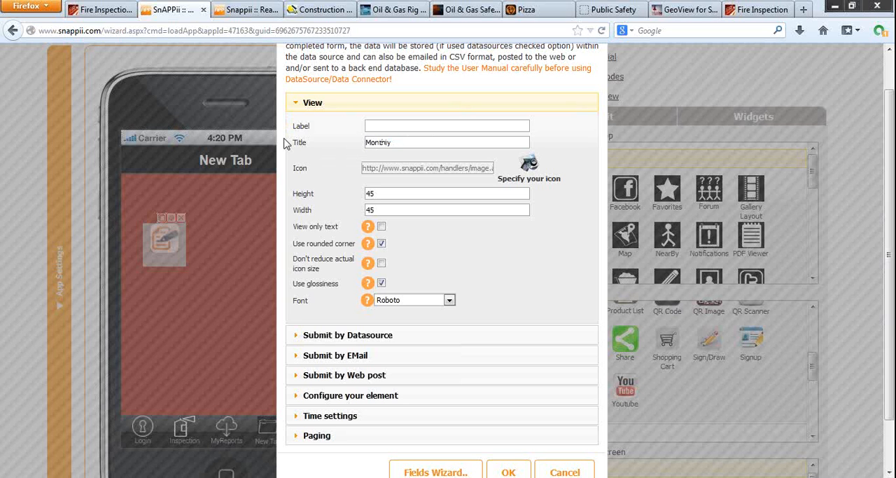
pyautogui.write('Inspection')
# Step: Upload the Monthly image from the webinar images folder as the form's icon
pyautogui.click(530, 167)
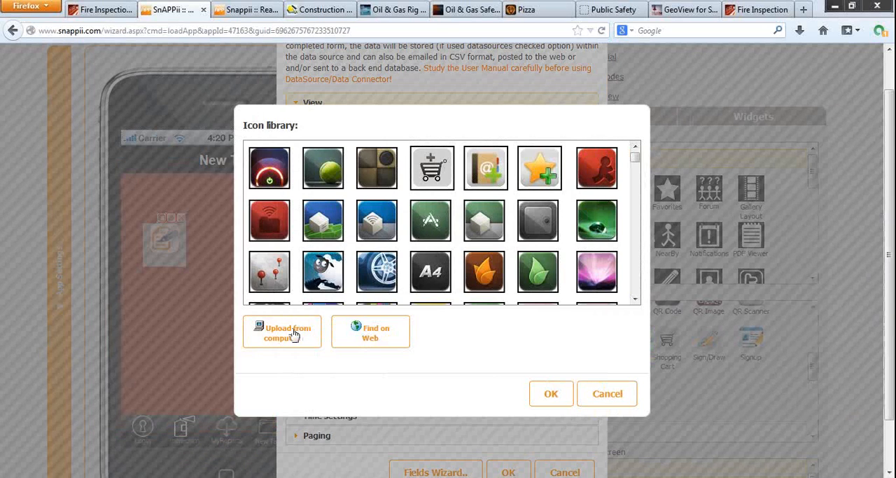
pyautogui.click(290, 336)
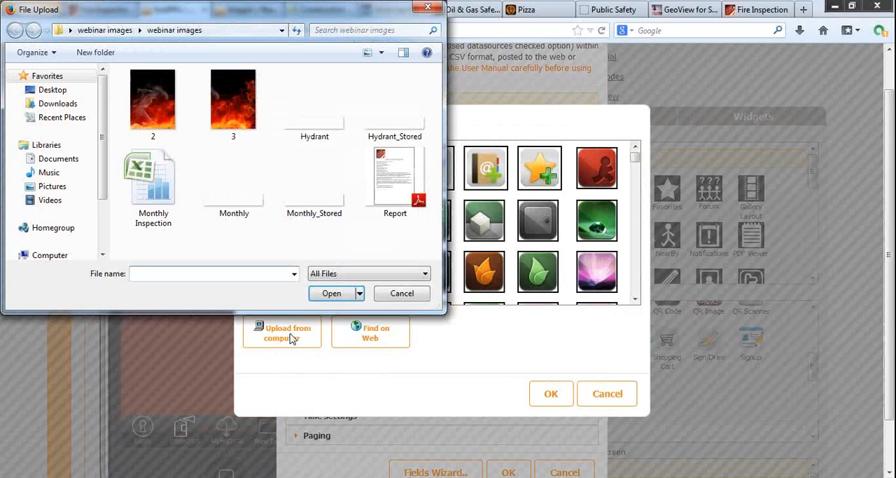
pyautogui.doubleClick(241, 208)
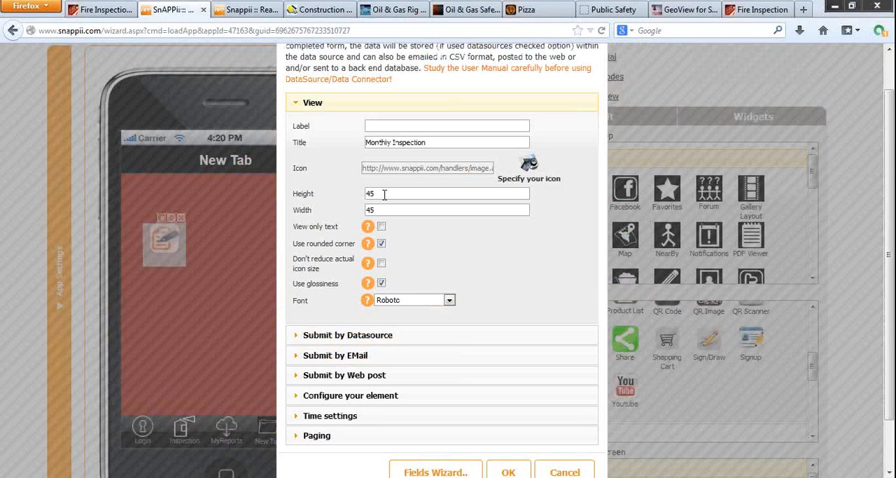
# Step: Set the form icon's height to 60 and width to 300, disable rounded corners, keep its actual size unreduced, and toggle glossiness
pyautogui.moveTo(384, 193); pyautogui.dragTo(350, 190)
pyautogui.write('60')
pyautogui.press('Tab')
pyautogui.write('300')
pyautogui.click(381, 243)
pyautogui.click(381, 262)
pyautogui.click(381, 283)
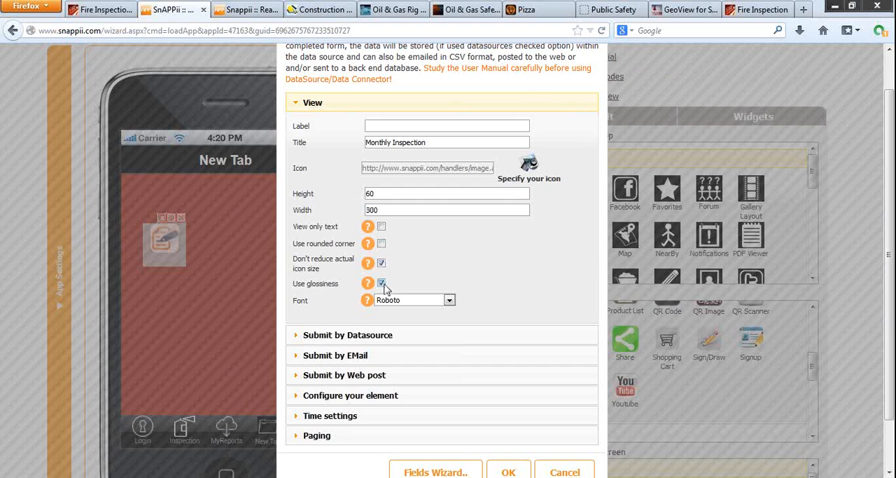
# Step: Enable data source submission for the form and select Monthly Fire Extinguisher Inspection as its data source
pyautogui.click(382, 334)
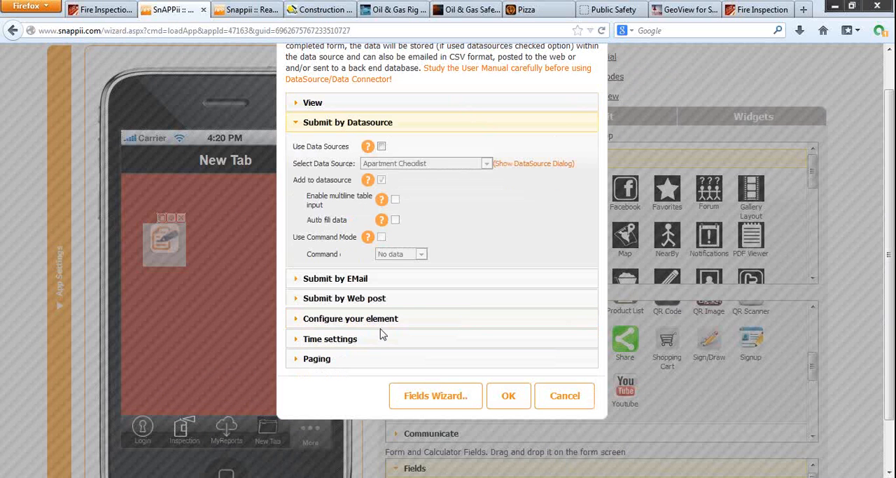
pyautogui.click(381, 147)
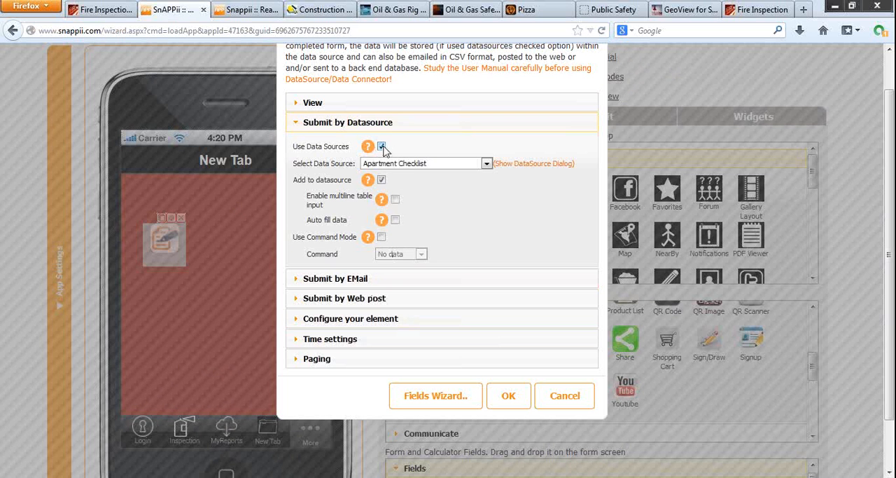
pyautogui.click(410, 164)
pyautogui.click(412, 177)
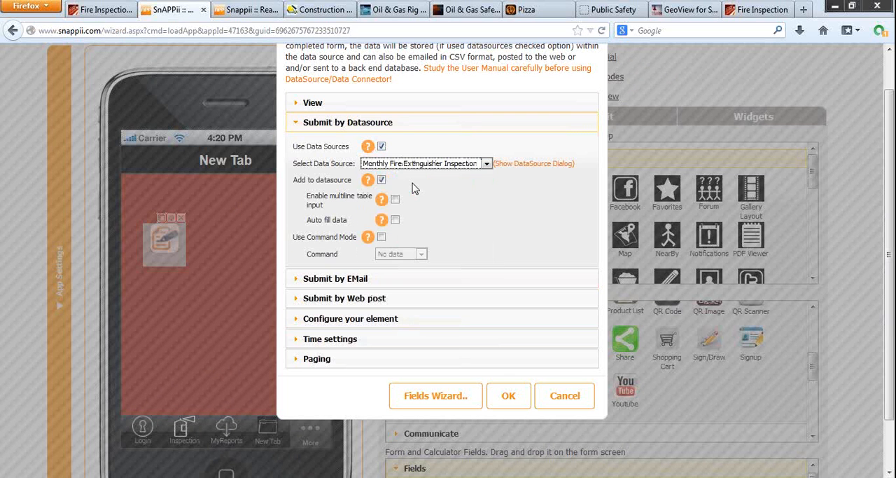
# Step: Set the form's submission email subject to Monthly Inspection, disable the spreadsheet format and enable the PDF format
pyautogui.click(367, 280)
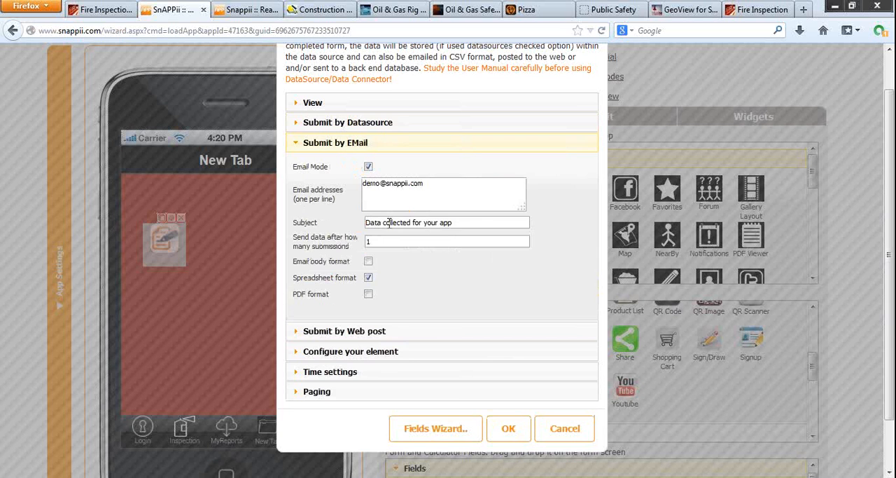
pyautogui.moveTo(468, 222); pyautogui.dragTo(315, 211)
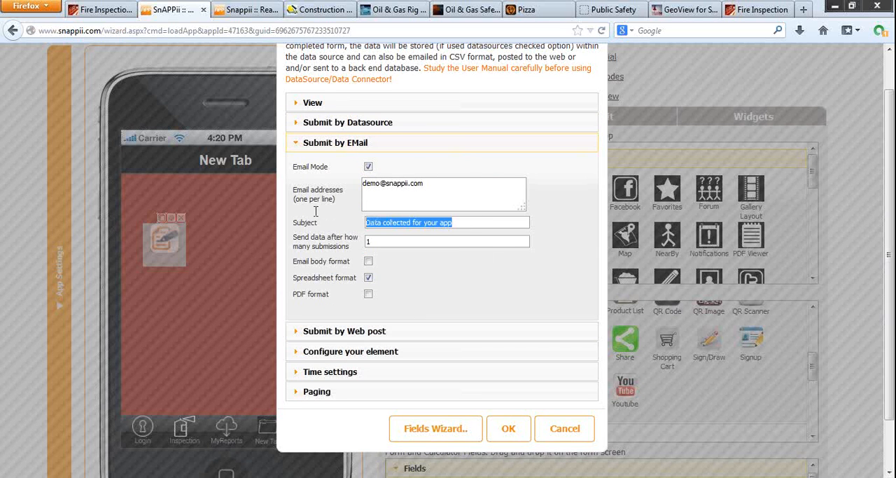
pyautogui.write('Monthly ')
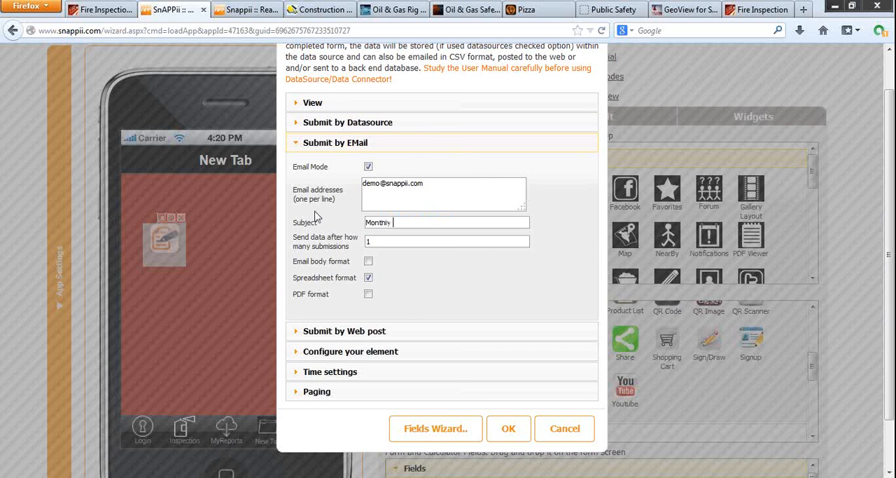
pyautogui.write('Inspection')
pyautogui.click(368, 279)
pyautogui.click(368, 295)
# Step: Set the form to close after submit, review its web post, time and paging settings, and accept the form configuration
pyautogui.click(371, 332)
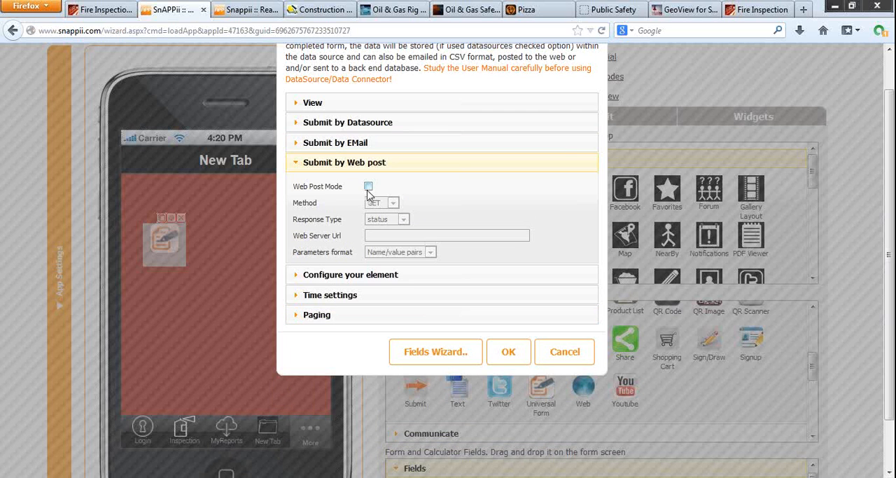
pyautogui.click(362, 276)
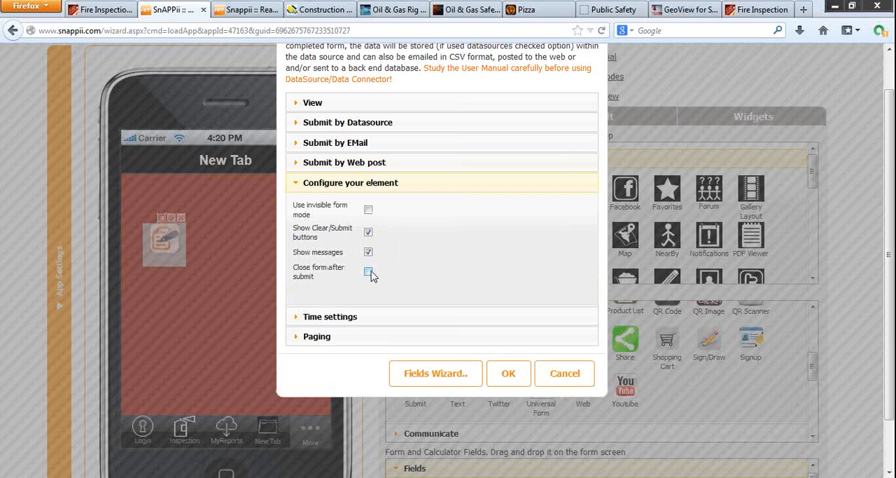
pyautogui.click(369, 273)
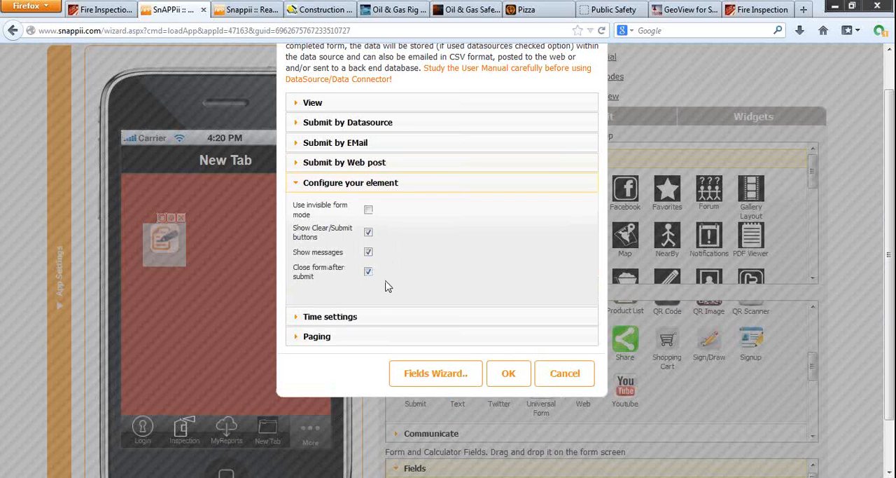
pyautogui.click(354, 320)
pyautogui.click(317, 263)
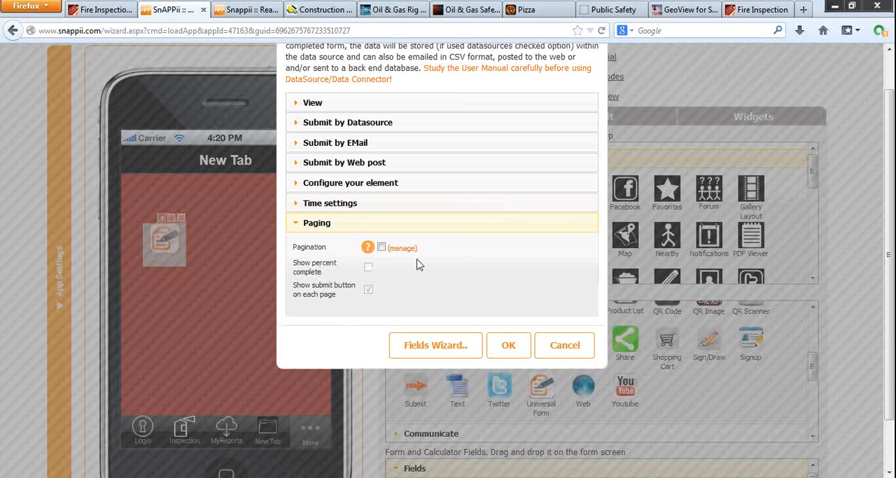
pyautogui.click(508, 344)
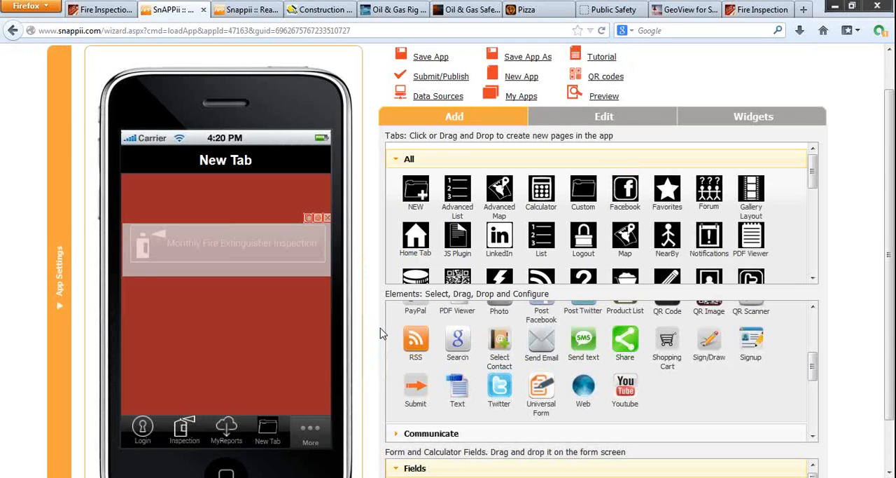
# Step: Open the Monthly Inspection form and place a Datetime field at the top of its empty screen
pyautogui.click(273, 253)
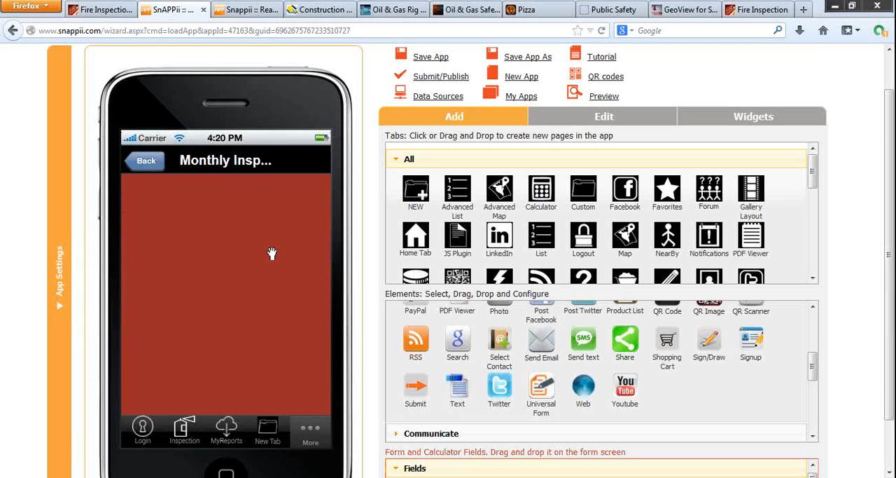
pyautogui.scroll(-1, 370, 442)
pyautogui.scroll(-2, 370, 442)
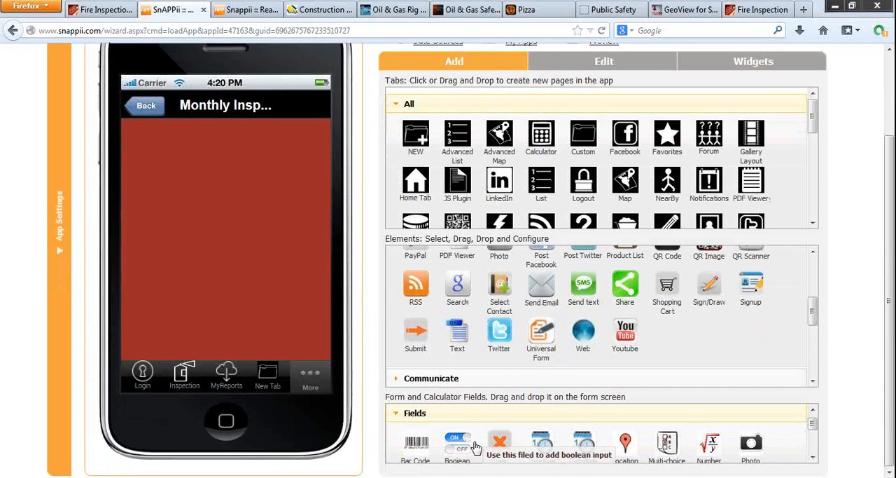
pyautogui.scroll(-2, 476, 447)
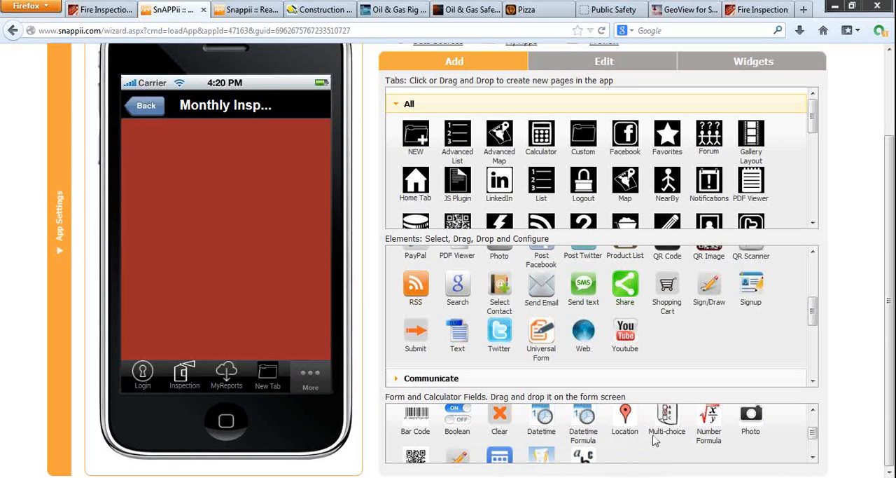
pyautogui.scroll(-1, 658, 440)
pyautogui.scroll(1, 658, 440)
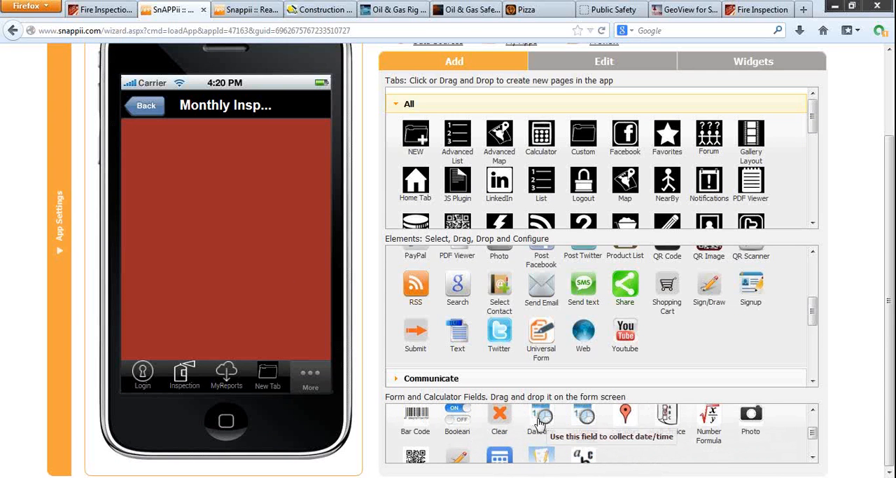
pyautogui.moveTo(542, 416); pyautogui.dragTo(140, 161)
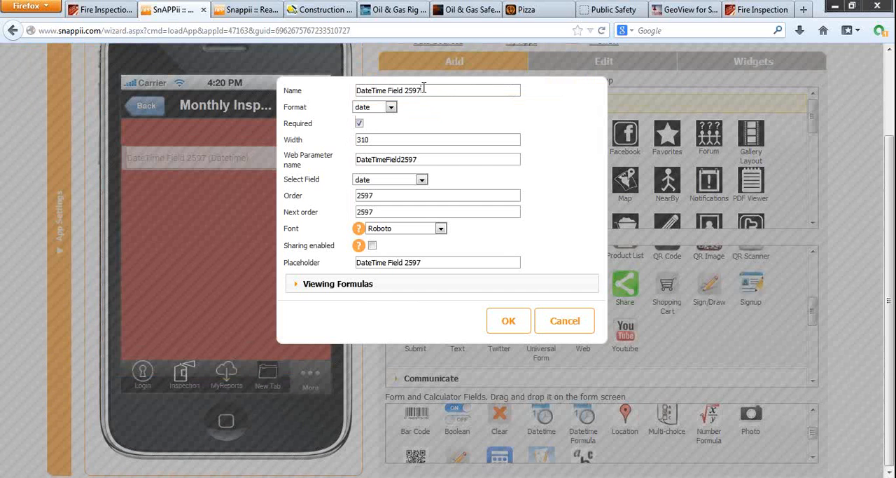
# Step: Name the Datetime field Date, keeping the date format and the date data source field selected
pyautogui.moveTo(423, 87); pyautogui.dragTo(372, 84)
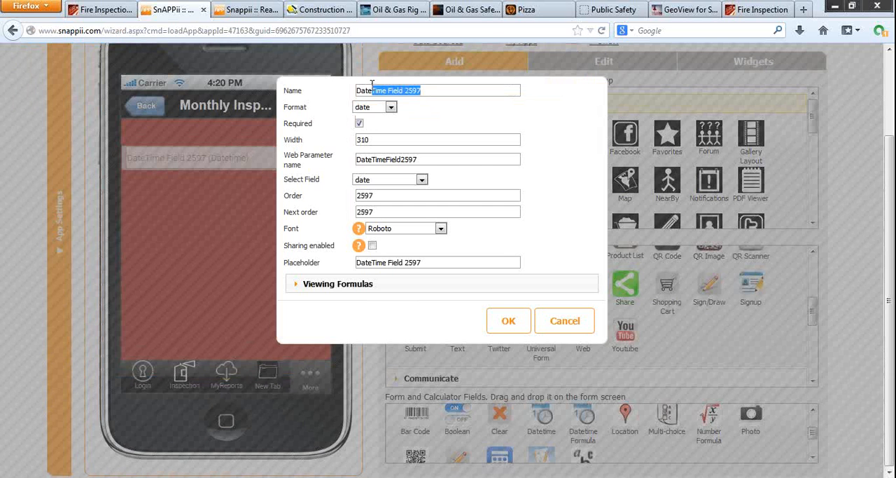
pyautogui.press('BackSpace')
pyautogui.doubleClick(367, 92)
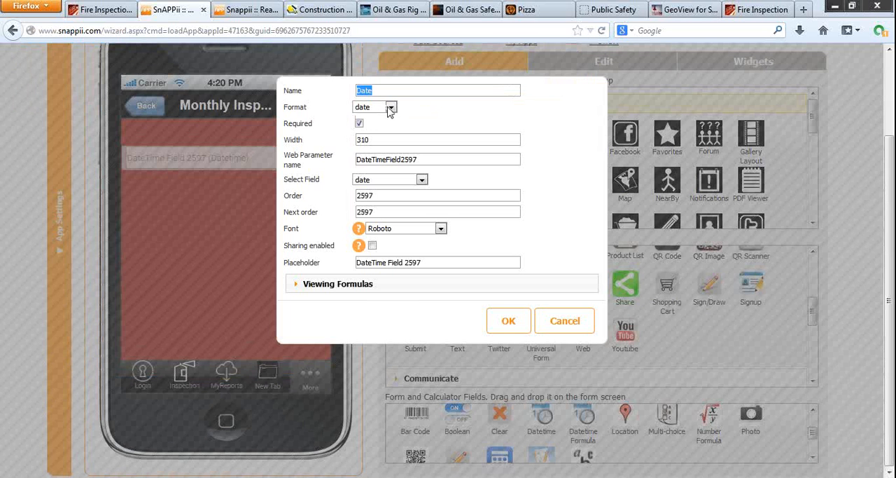
pyautogui.click(391, 108)
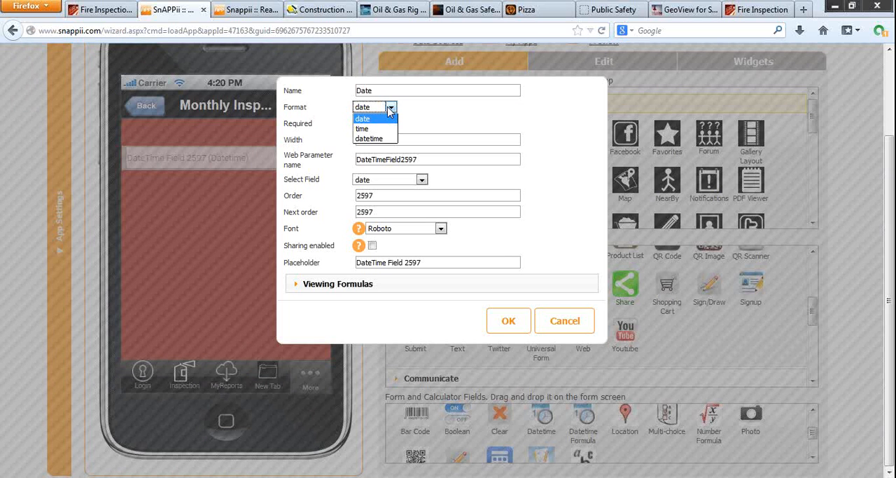
pyautogui.click(390, 110)
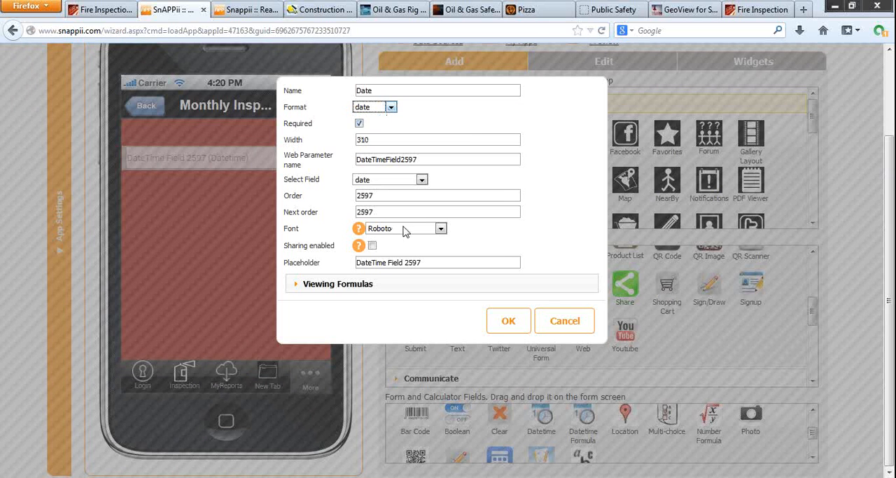
pyautogui.click(408, 181)
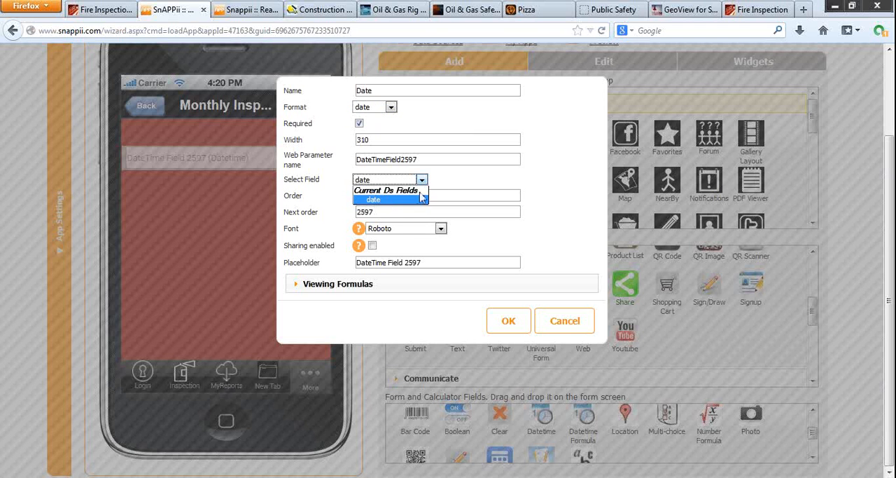
pyautogui.click(459, 185)
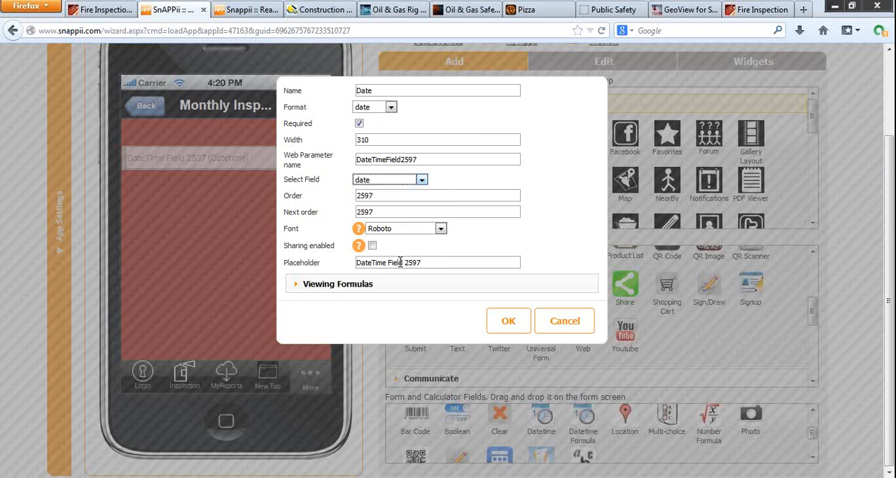
# Step: Keep the Date field required, set its placeholder to Date, and save the field
pyautogui.click(436, 260)
pyautogui.click(360, 124)
pyautogui.click(360, 124)
pyautogui.moveTo(431, 262); pyautogui.dragTo(343, 255)
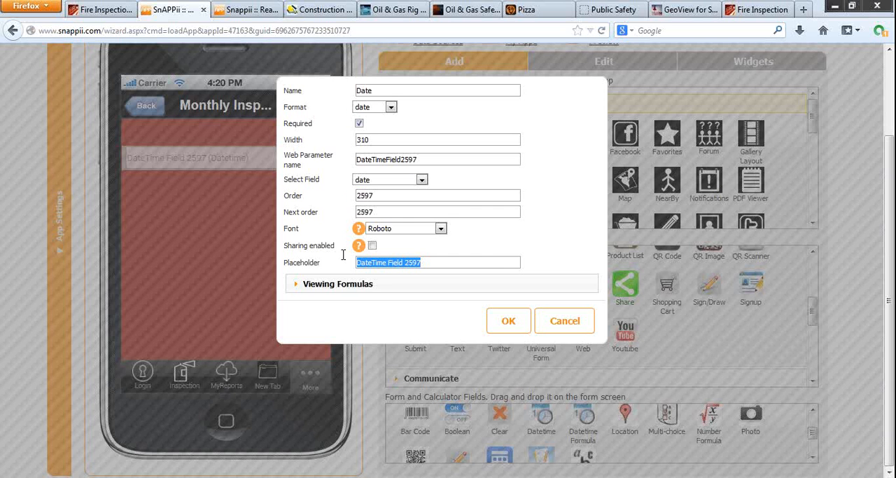
pyautogui.write('Date')
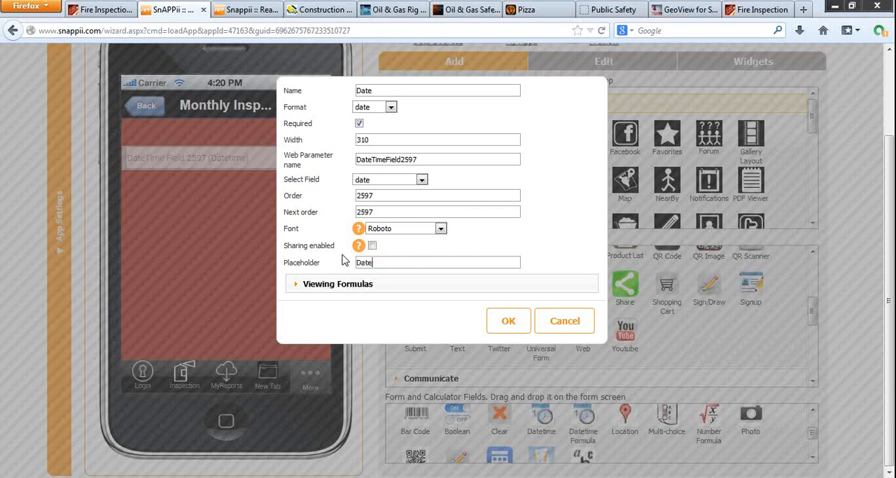
pyautogui.click(507, 321)
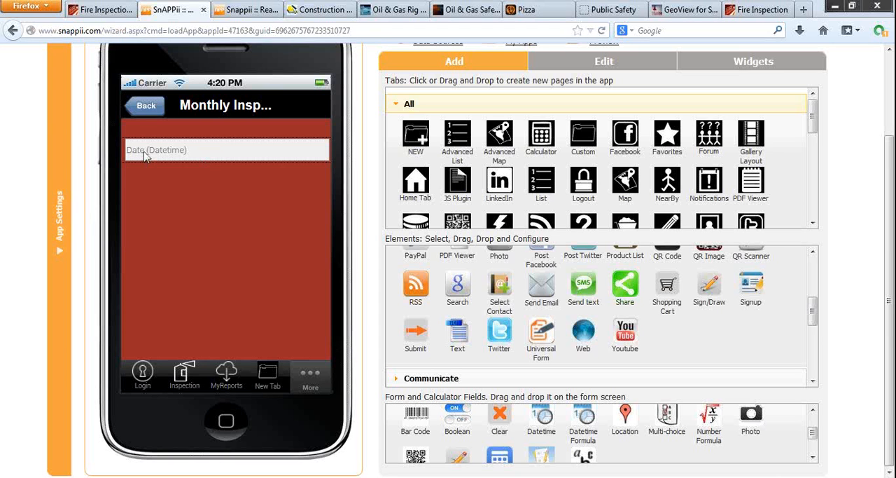
# Step: Add a text field below the Date field, name it Inspector Name, and keep its data type as text
pyautogui.moveTo(584, 457); pyautogui.dragTo(159, 187)
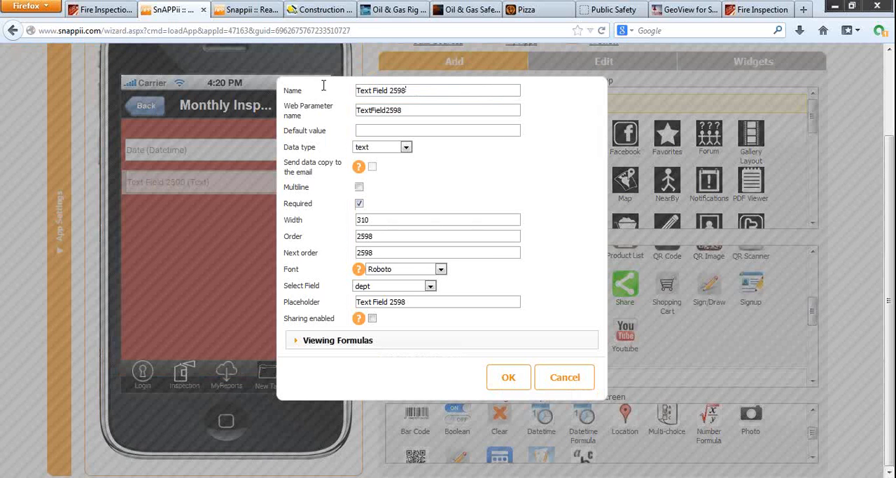
pyautogui.moveTo(324, 85); pyautogui.dragTo(266, 85)
pyautogui.write('Inspector Name')
pyautogui.moveTo(430, 90); pyautogui.dragTo(305, 82)
pyautogui.hotkey('ctrl', 'c')
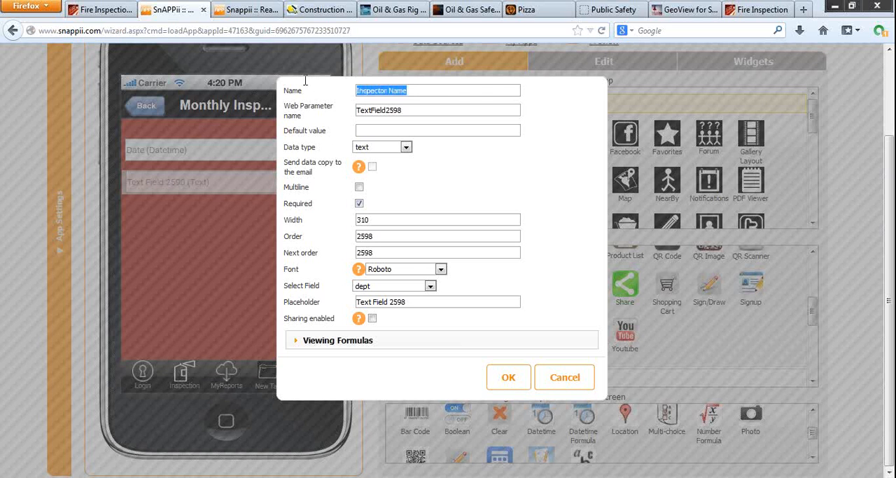
pyautogui.click(384, 148)
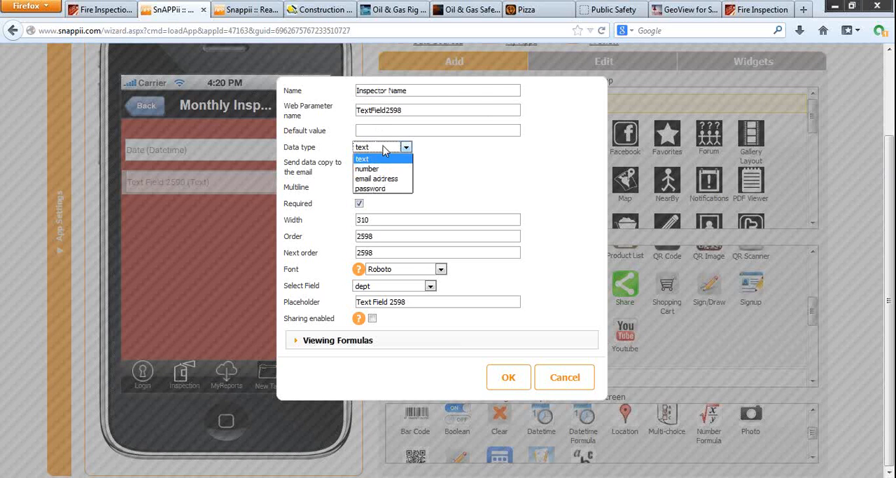
pyautogui.click(385, 147)
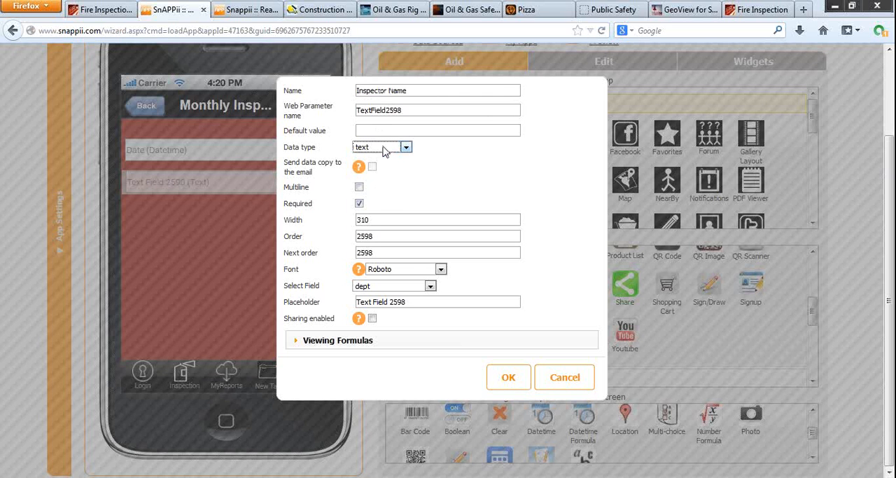
# Step: Link the field to the inspectionDONEby data source field, set its placeholder to Inspector Name, and save it
pyautogui.click(413, 286)
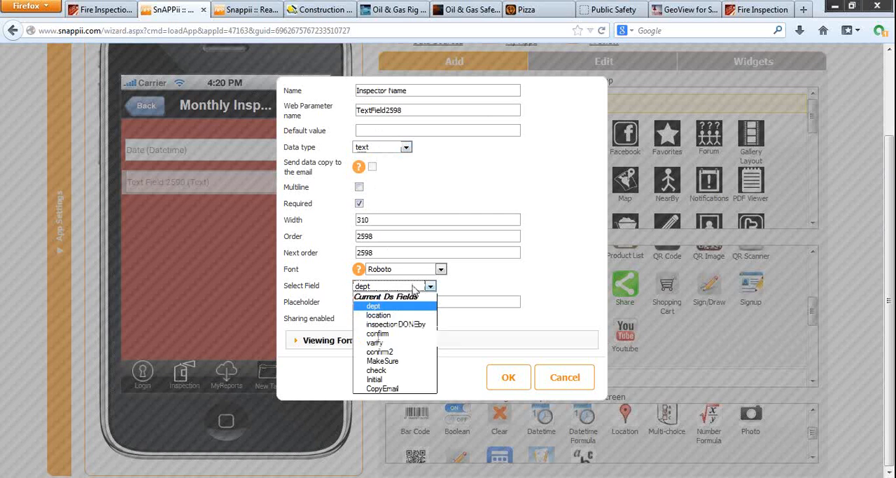
pyautogui.click(416, 329)
pyautogui.tripleClick(425, 302)
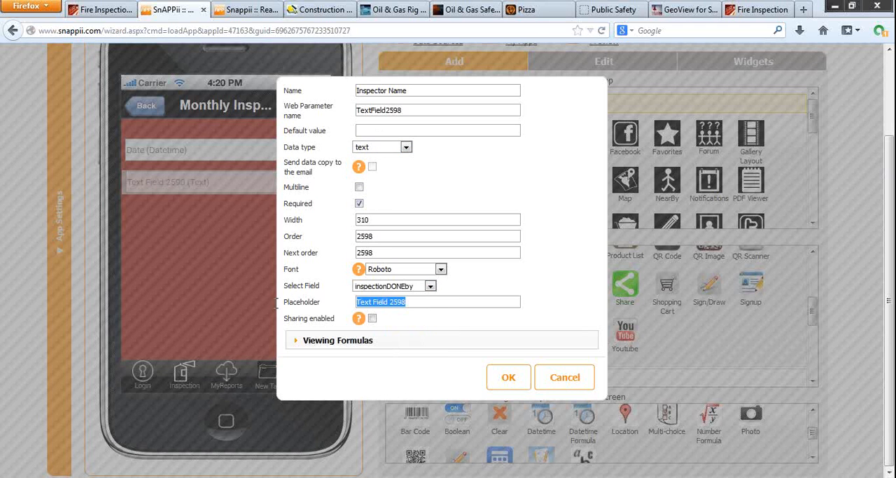
pyautogui.hotkey('ctrl', 'v')
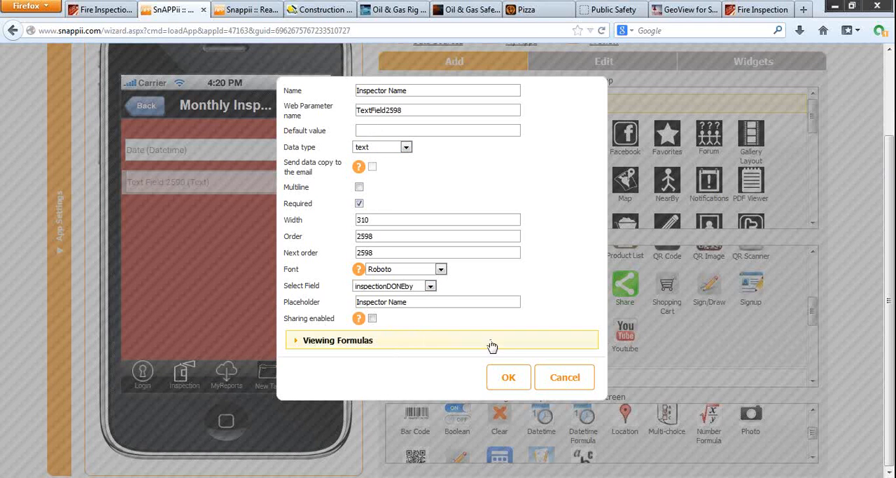
pyautogui.click(507, 377)
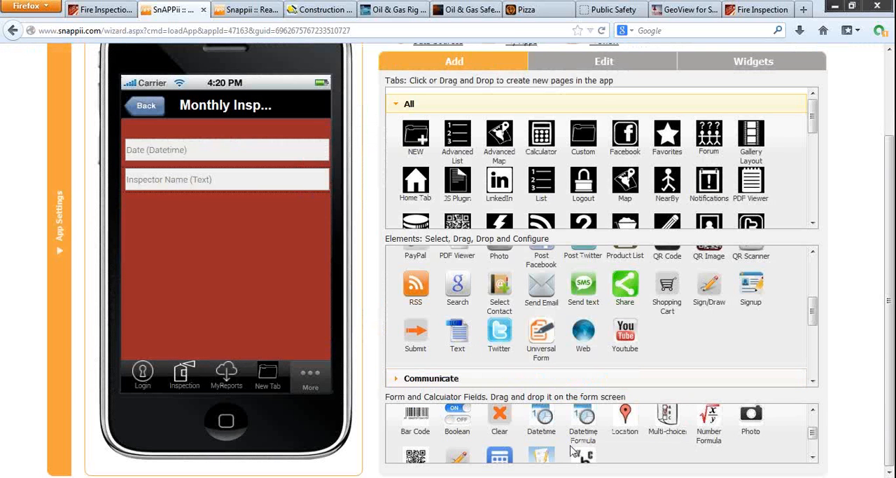
# Step: Add a text field below Inspector Name, name it Department, and set its data type to number
pyautogui.moveTo(581, 455); pyautogui.dragTo(143, 213)
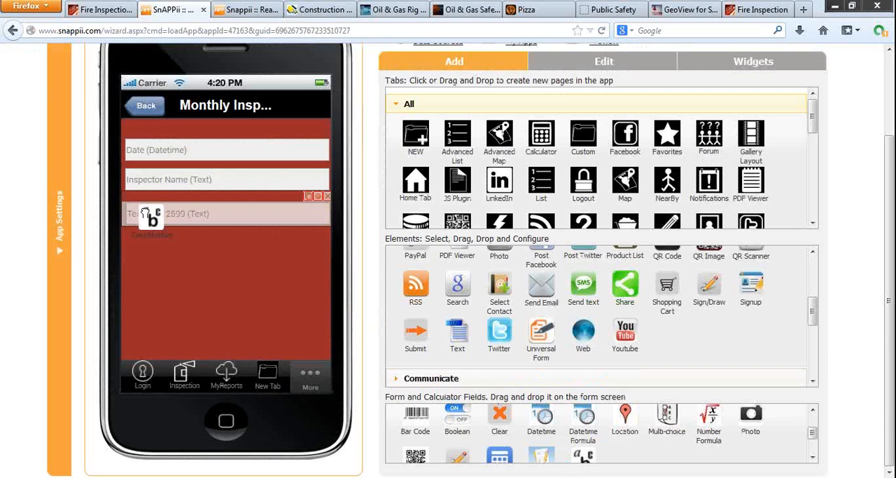
pyautogui.moveTo(416, 92); pyautogui.dragTo(293, 85)
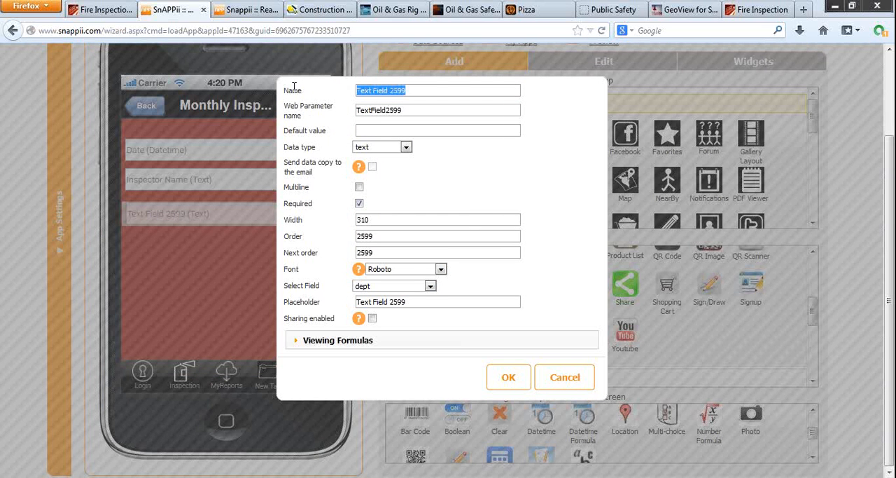
pyautogui.write('Departme')
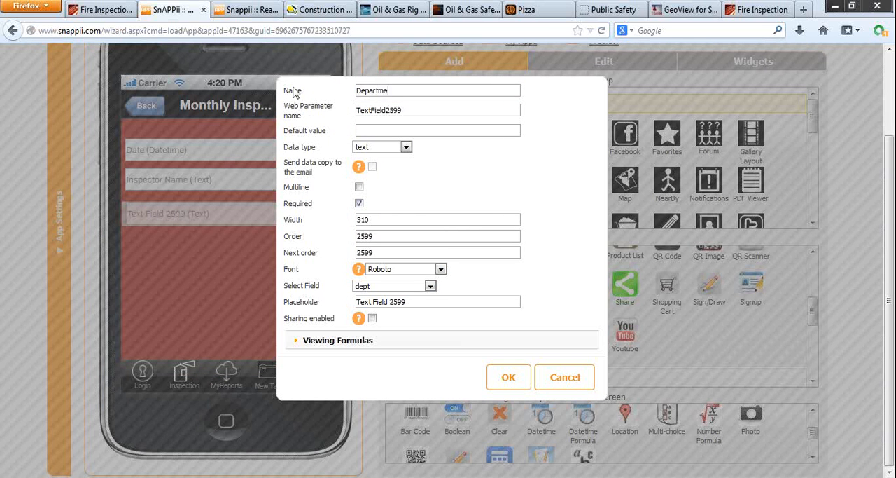
pyautogui.write('nt')
pyautogui.doubleClick(386, 94)
pyautogui.hotkey('ctrl', 'c')
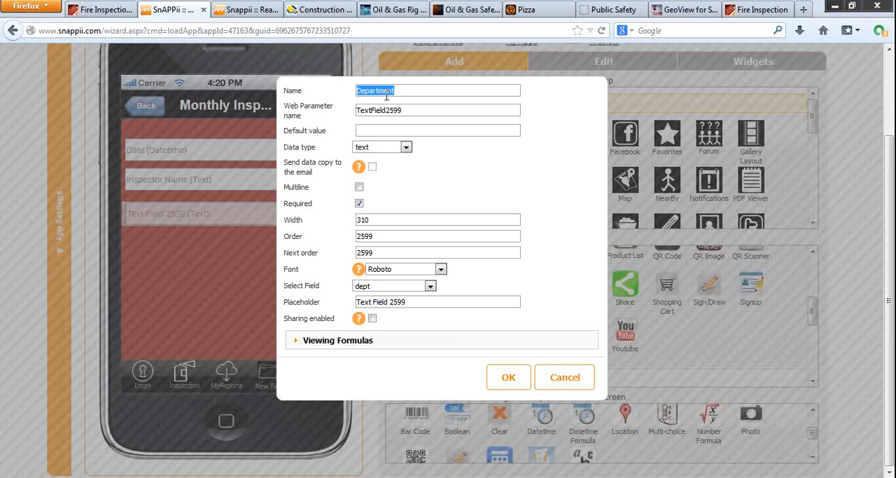
pyautogui.click(396, 147)
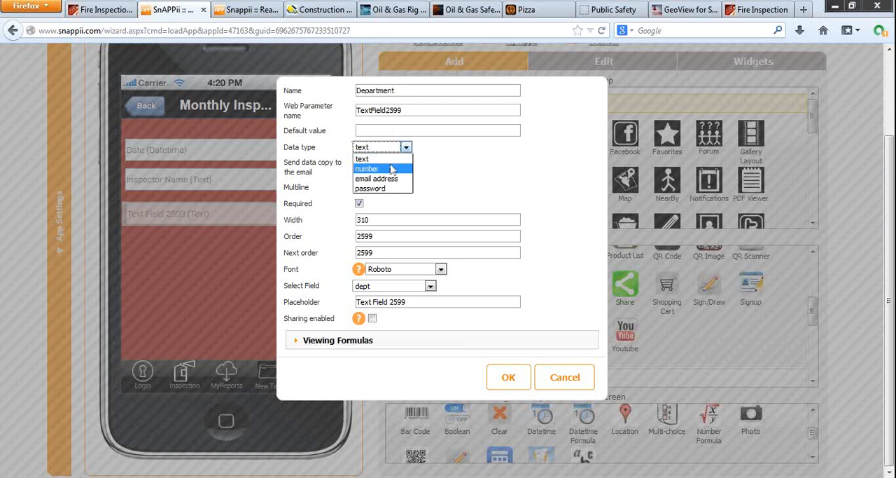
pyautogui.click(393, 169)
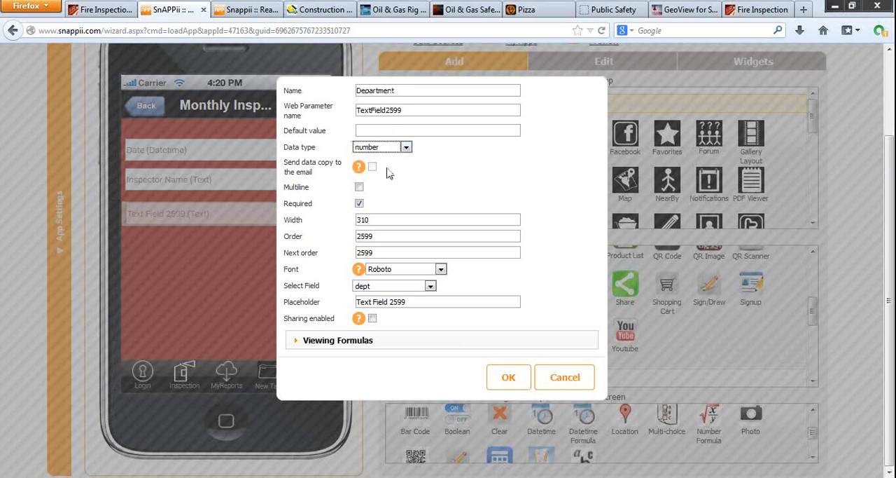
# Step: Link the Department field to the dept data source field, set its placeholder to Department, and save it
pyautogui.click(400, 290)
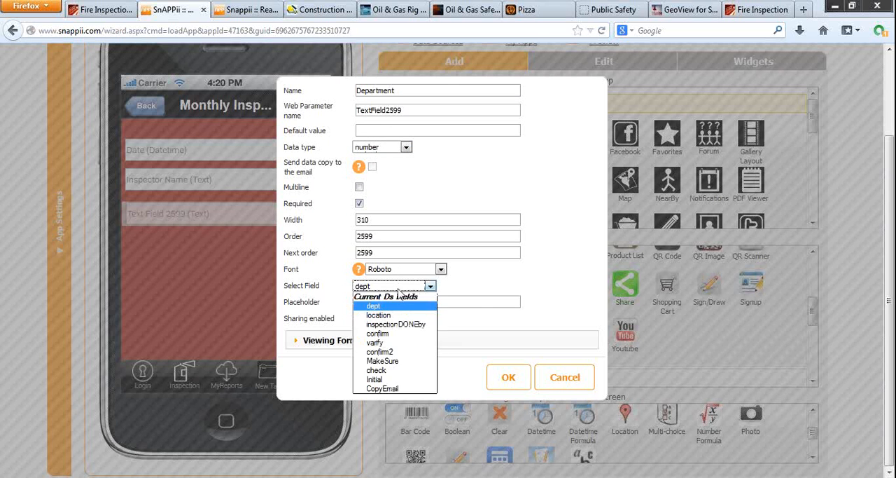
pyautogui.click(398, 309)
pyautogui.moveTo(410, 303); pyautogui.dragTo(332, 298)
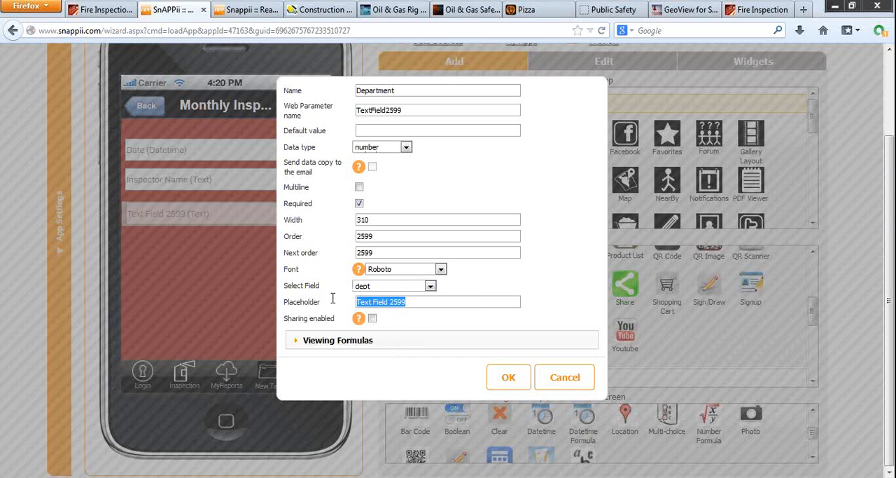
pyautogui.hotkey('ctrl', 'v')
pyautogui.click(508, 377)
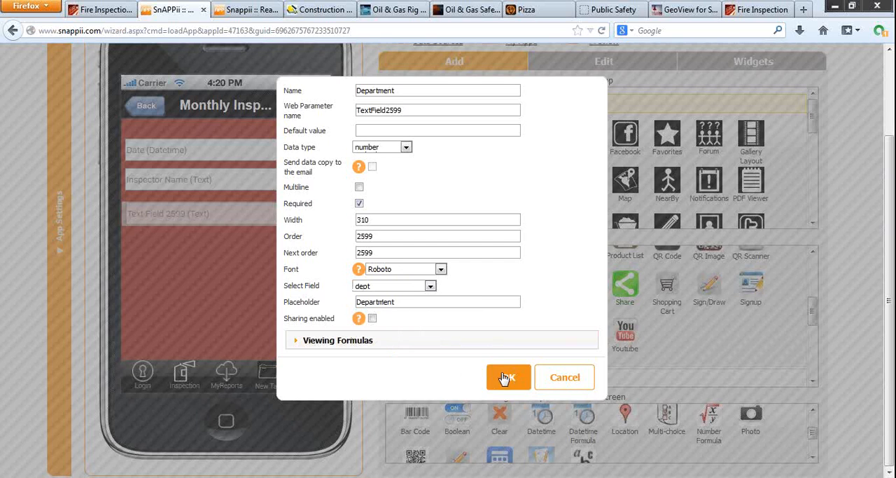
# Step: Tighten the Department field under Inspector Name and add a text field below it, with name and placeholder Copy Email
pyautogui.moveTo(280, 214); pyautogui.dragTo(283, 204)
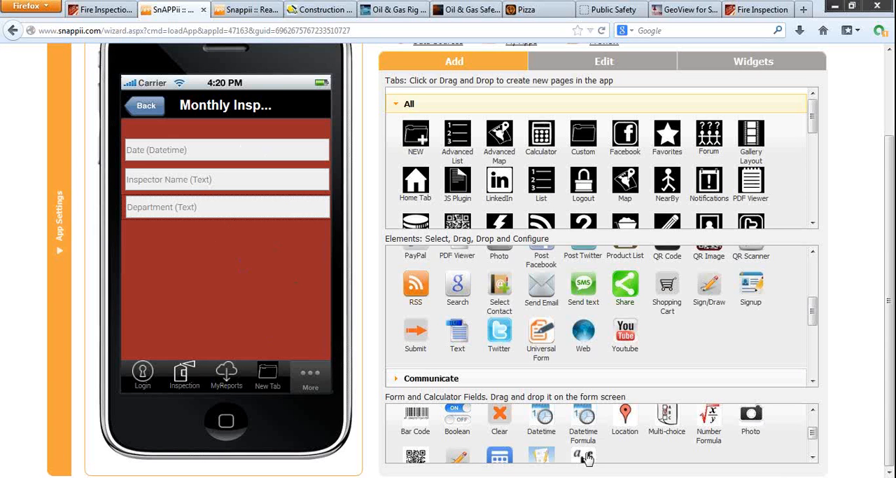
pyautogui.moveTo(583, 456); pyautogui.dragTo(149, 247)
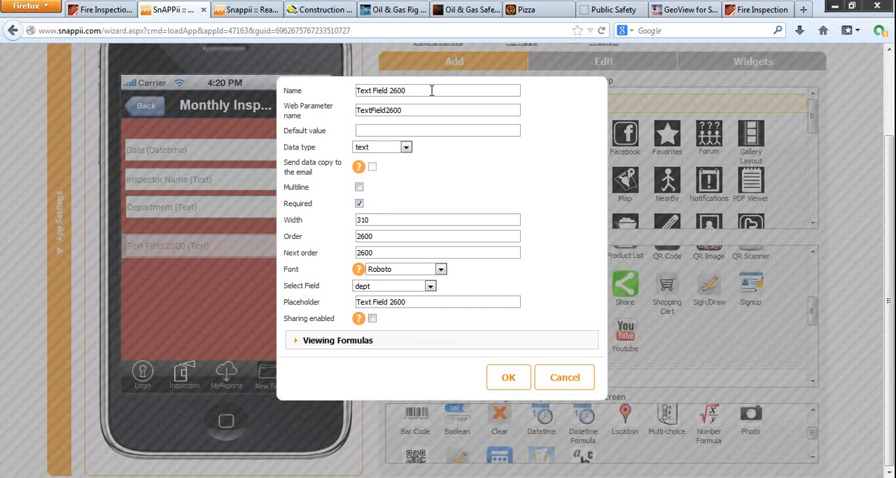
pyautogui.moveTo(431, 90); pyautogui.dragTo(346, 85)
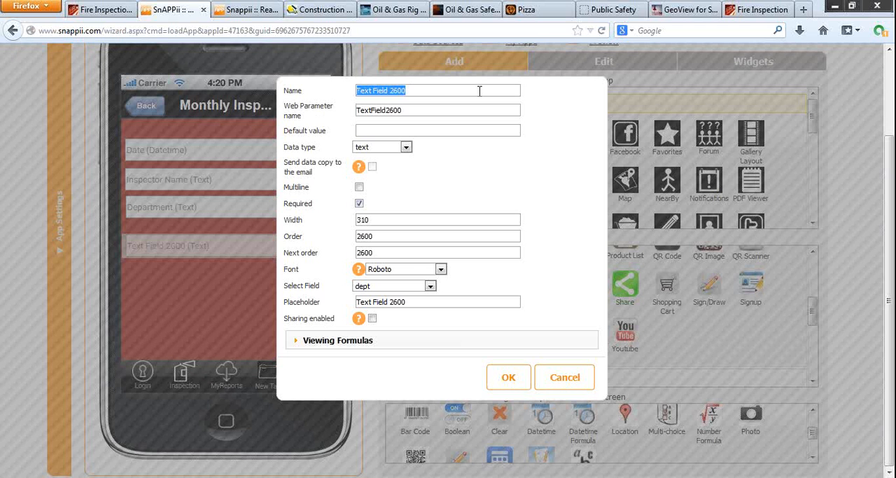
pyautogui.write('Copy ')
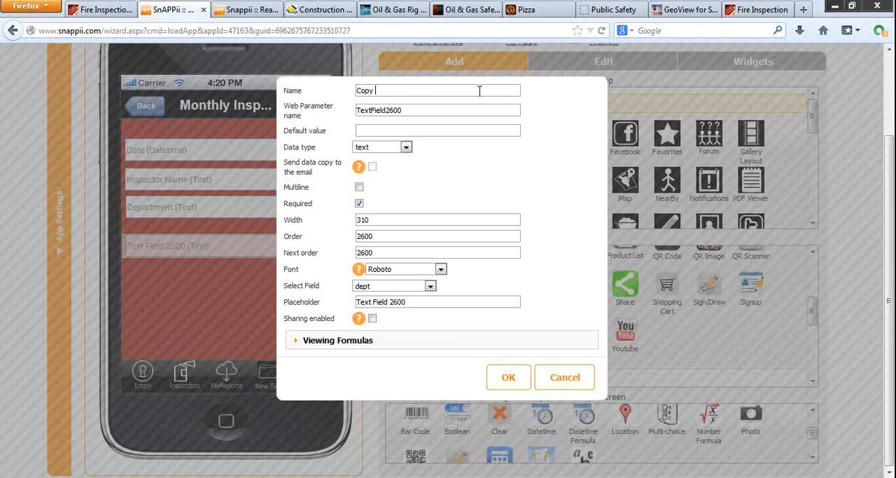
pyautogui.write('Email')
pyautogui.moveTo(438, 95); pyautogui.dragTo(322, 82)
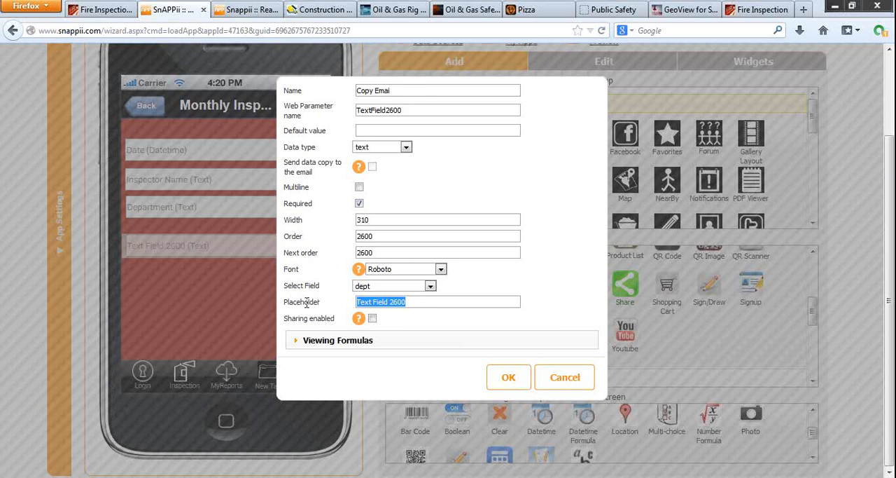
pyautogui.write('Copy Email')
# Step: Set the Copy Email field's data type to email address, link it to CopyEmail, and save it directly under Department
pyautogui.click(395, 148)
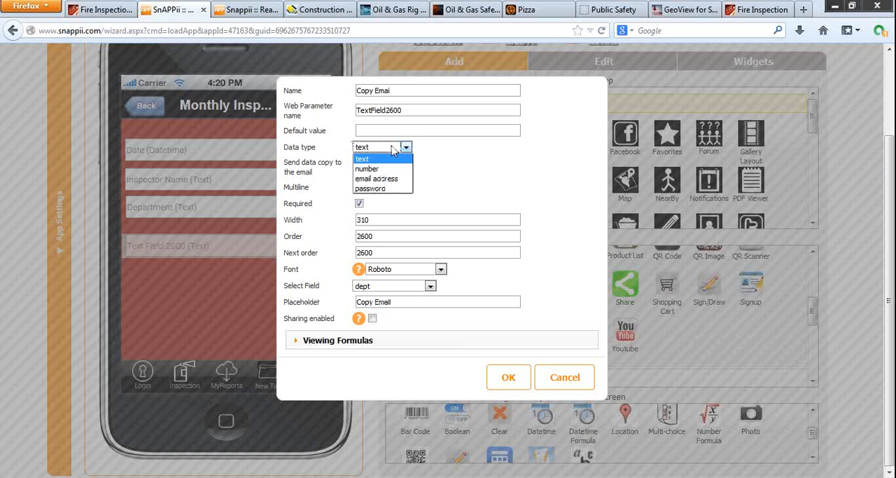
pyautogui.click(378, 179)
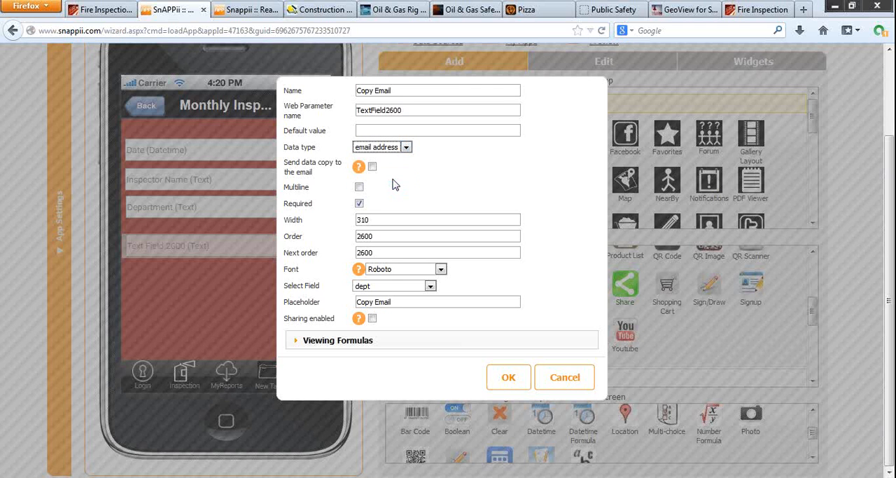
pyautogui.click(426, 290)
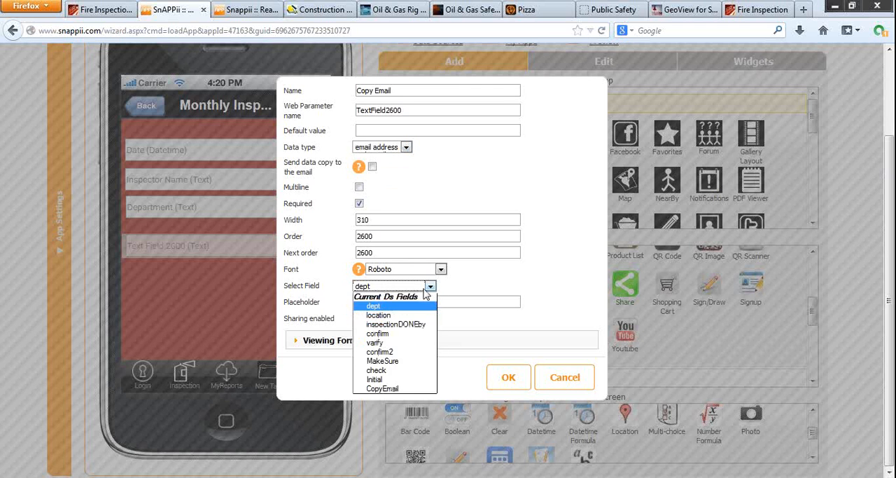
pyautogui.click(384, 388)
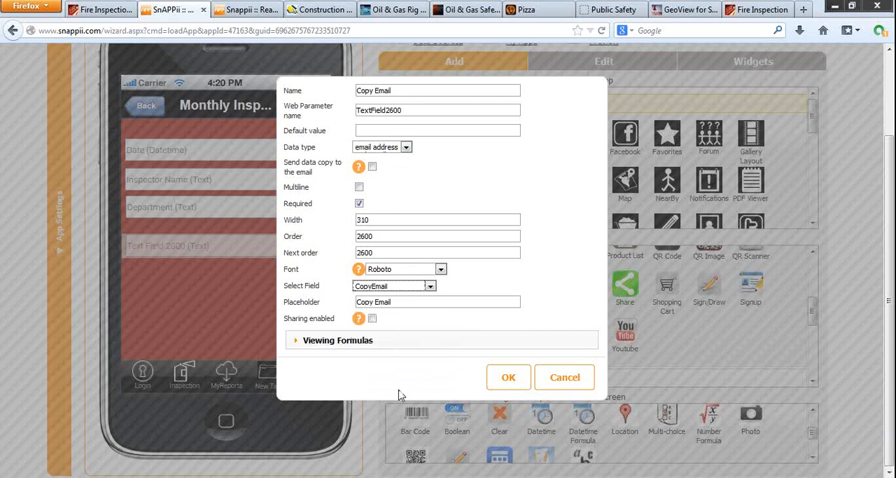
pyautogui.click(509, 377)
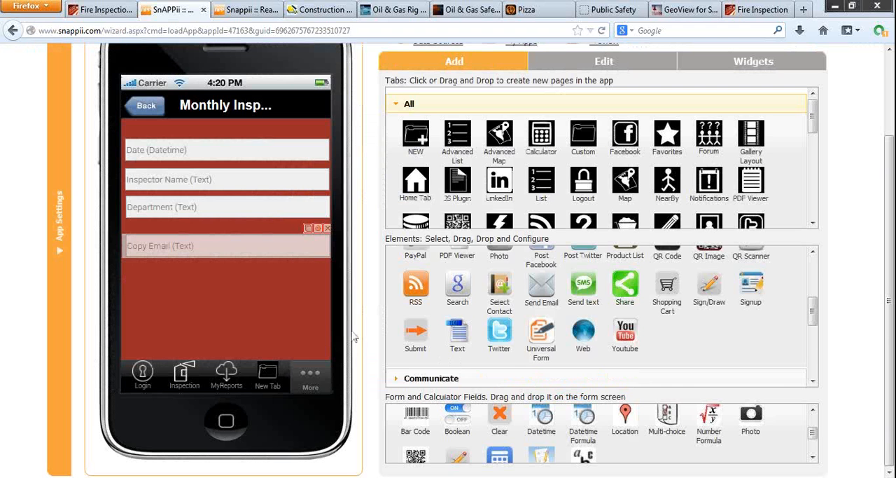
pyautogui.moveTo(282, 252); pyautogui.dragTo(282, 243)
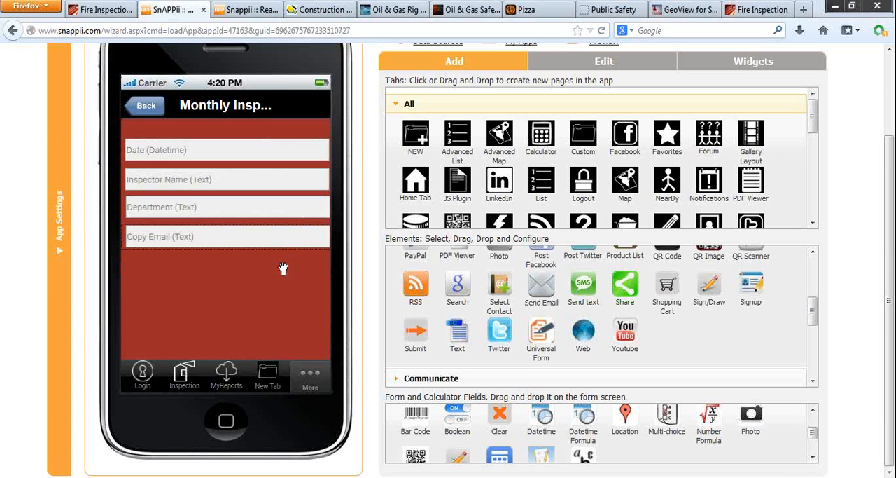
# Step: Examine the Monthly Fire Extinguisher Inspection form in the web demo, from department details to the Send the Form to field
pyautogui.click(91, 8)
pyautogui.click(115, 108)
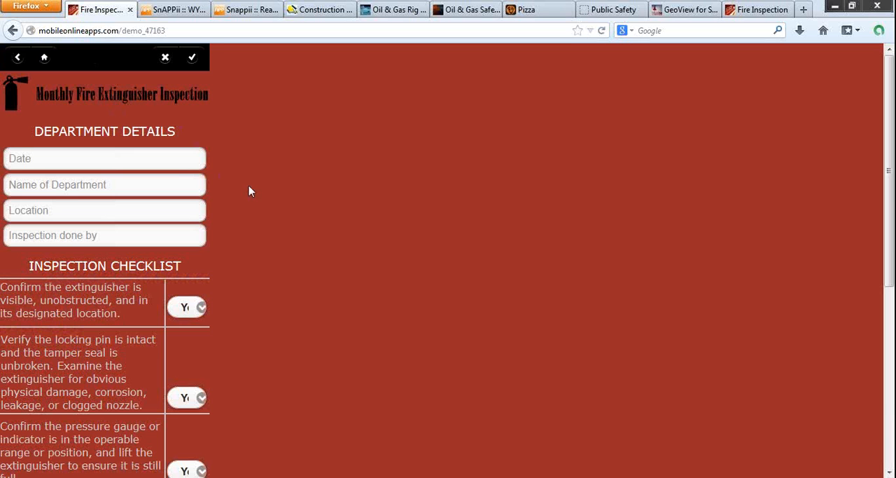
pyautogui.scroll(-2, 249, 191)
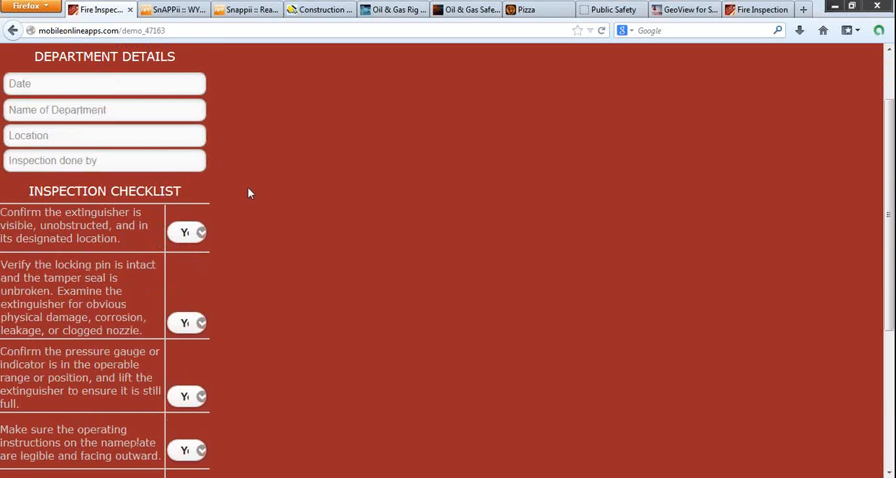
pyautogui.scroll(-5, 246, 194)
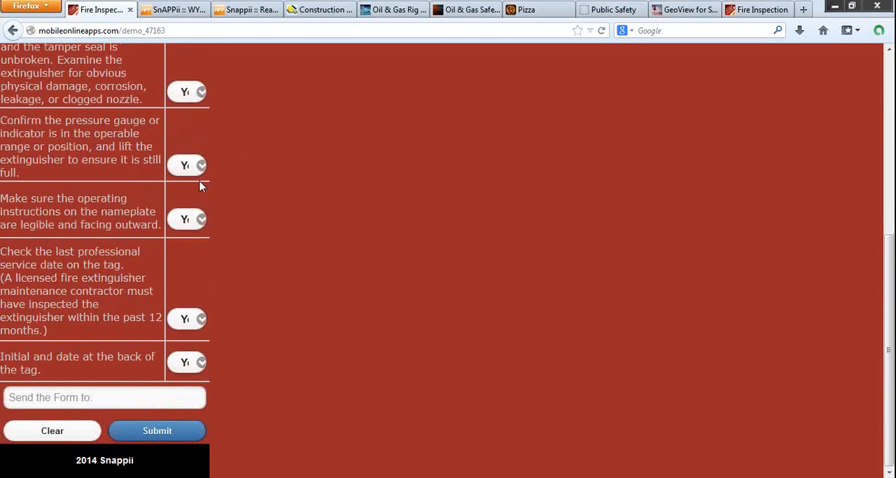
pyautogui.click(54, 396)
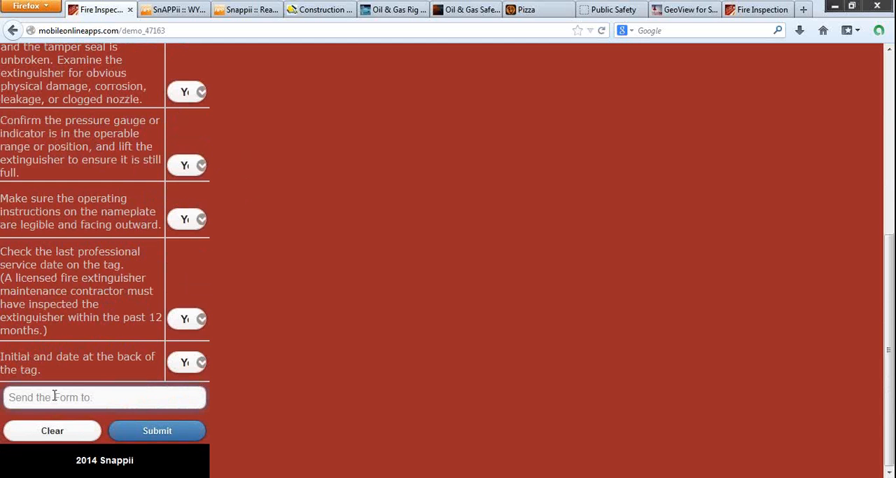
pyautogui.scroll(6, 54, 396)
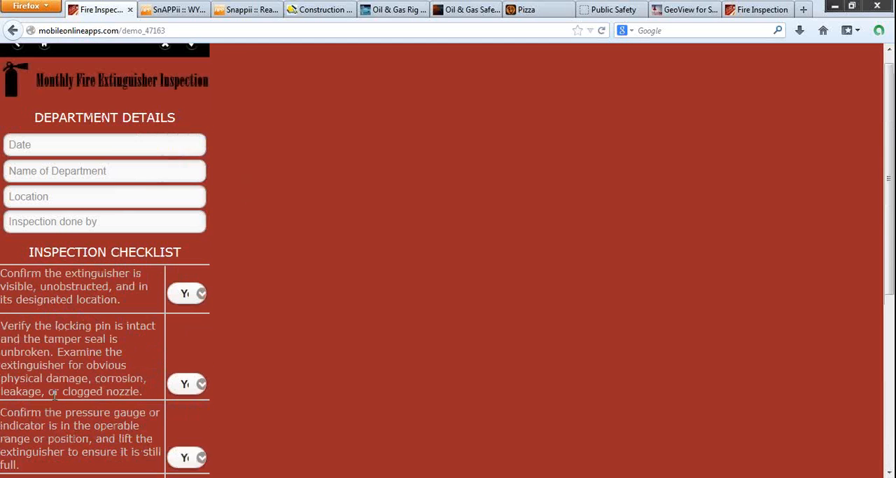
# Step: Return to the Snappii editor and view the existing Monthly Fire Extinguisher Inspection form on the Inspection tab
pyautogui.click(176, 10)
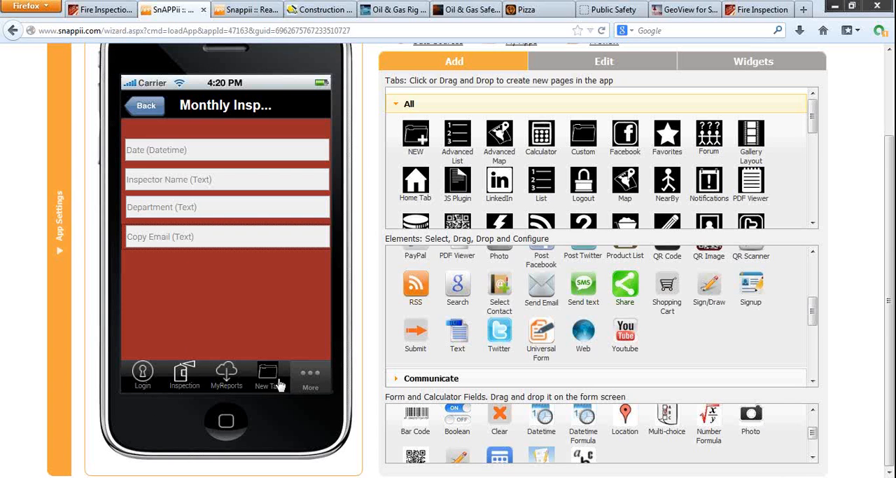
pyautogui.click(184, 377)
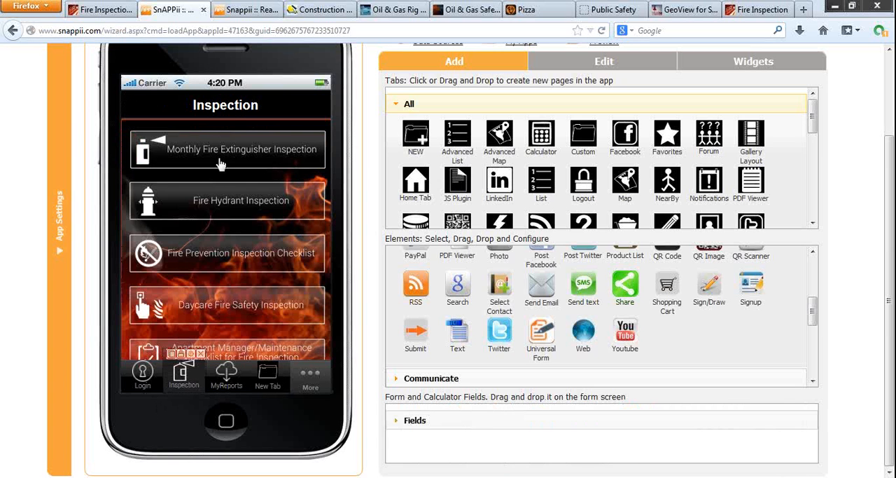
pyautogui.click(221, 161)
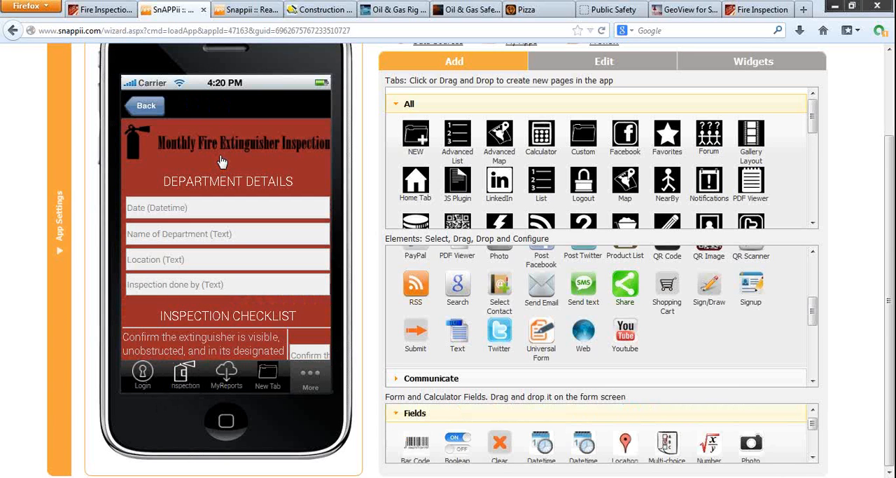
# Step: Add an Advanced List element below the button on New Tab, using Monthly Fire Extinguisher Inspection as its data source
pyautogui.click(271, 378)
pyautogui.scroll(4, 458, 312)
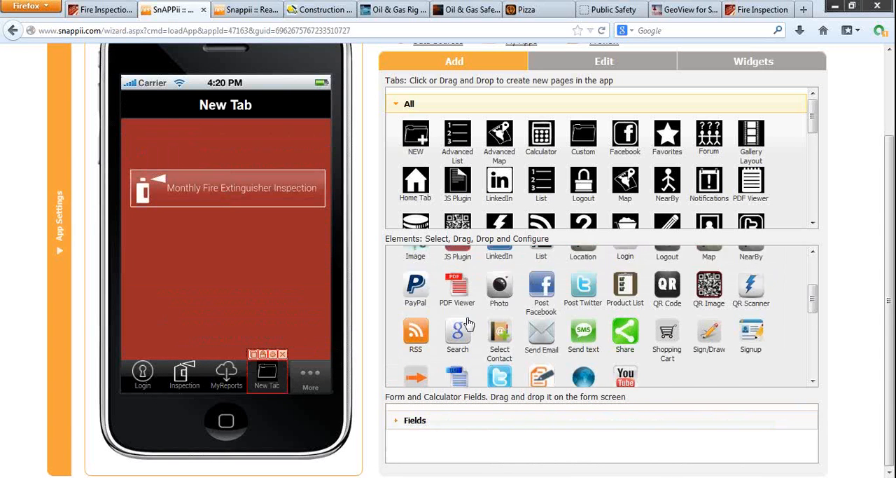
pyautogui.moveTo(459, 308); pyautogui.dragTo(158, 258)
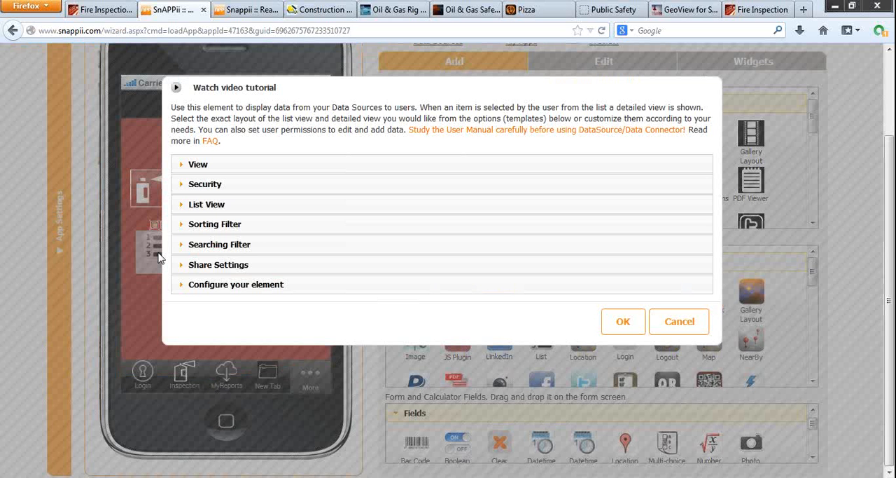
pyautogui.click(240, 205)
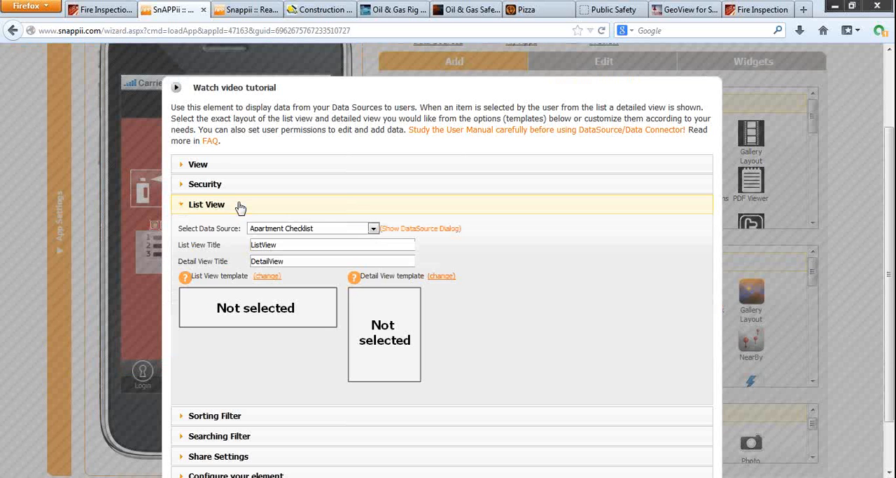
pyautogui.click(348, 231)
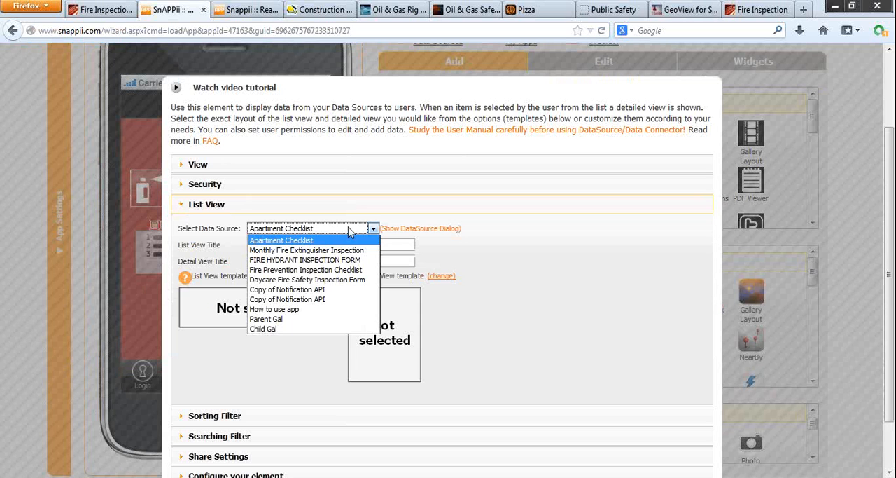
pyautogui.click(345, 251)
# Step: Clear the advanced list's label and upload the Monthly_Stored image as its icon
pyautogui.click(201, 167)
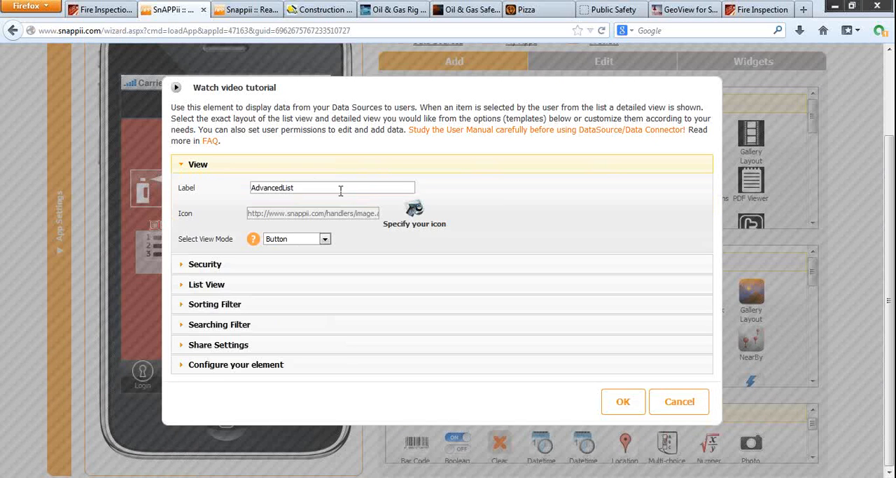
pyautogui.moveTo(341, 191); pyautogui.dragTo(216, 186)
pyautogui.press('BackSpace')
pyautogui.click(413, 210)
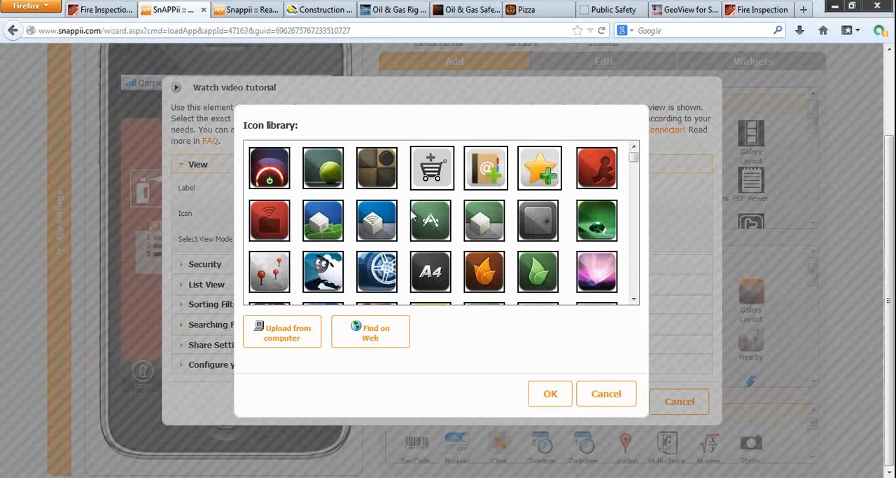
pyautogui.click(293, 327)
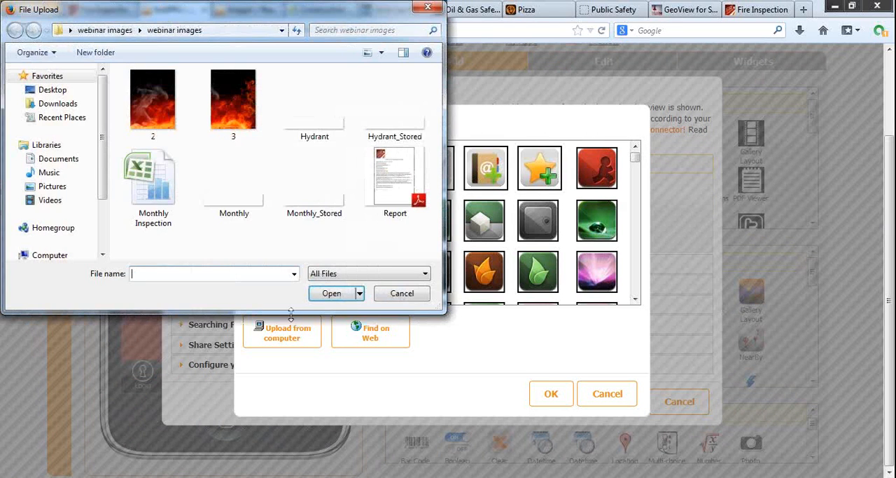
pyautogui.doubleClick(300, 189)
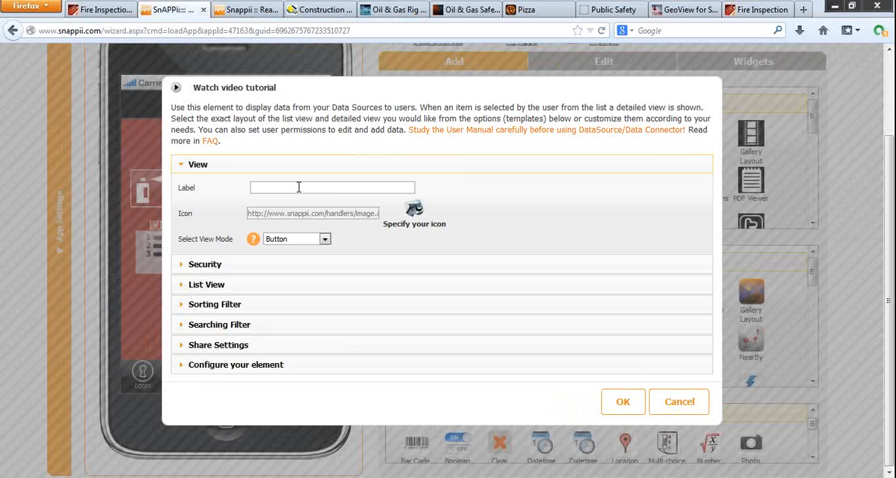
# Step: Review the advanced list's security settings and its Add Operation Permission options without changing them
pyautogui.click(266, 265)
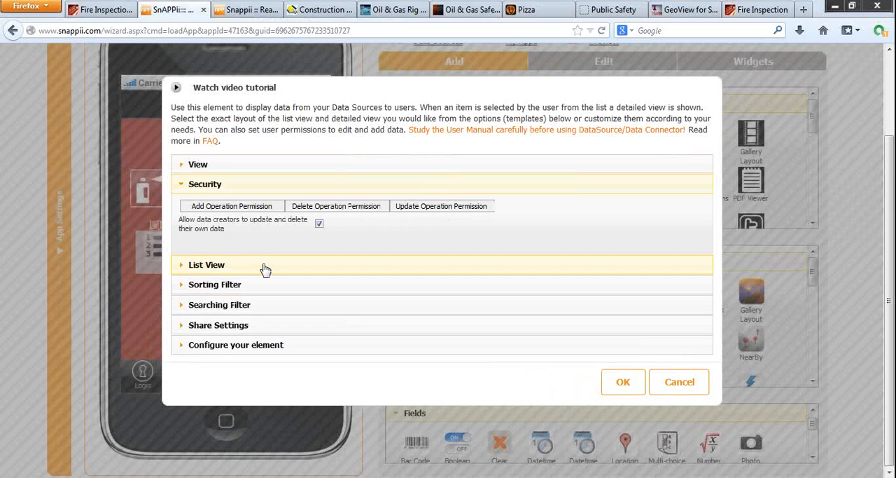
pyautogui.click(263, 209)
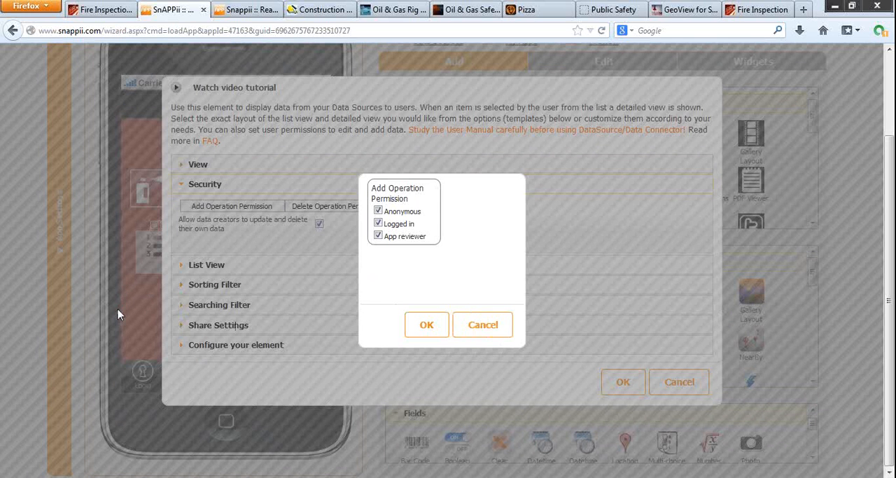
pyautogui.click(479, 336)
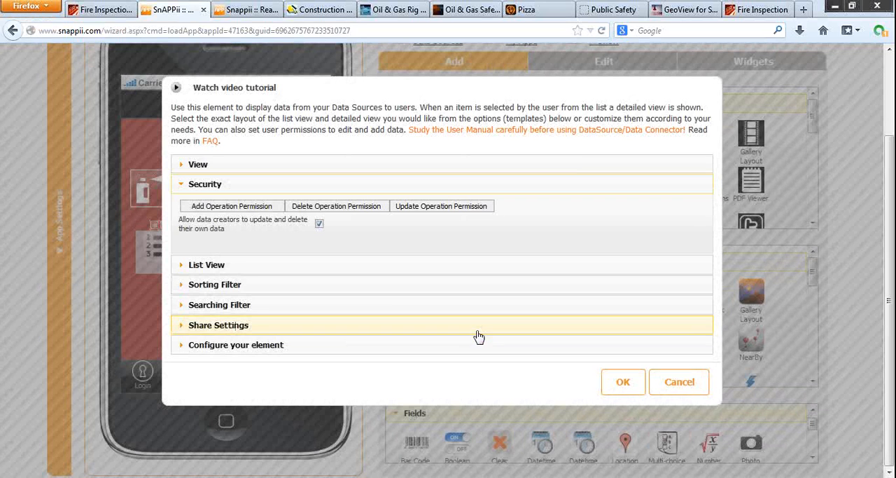
# Step: Clear the List View title and set the Detail View title to Detail
pyautogui.click(257, 263)
pyautogui.click(297, 245)
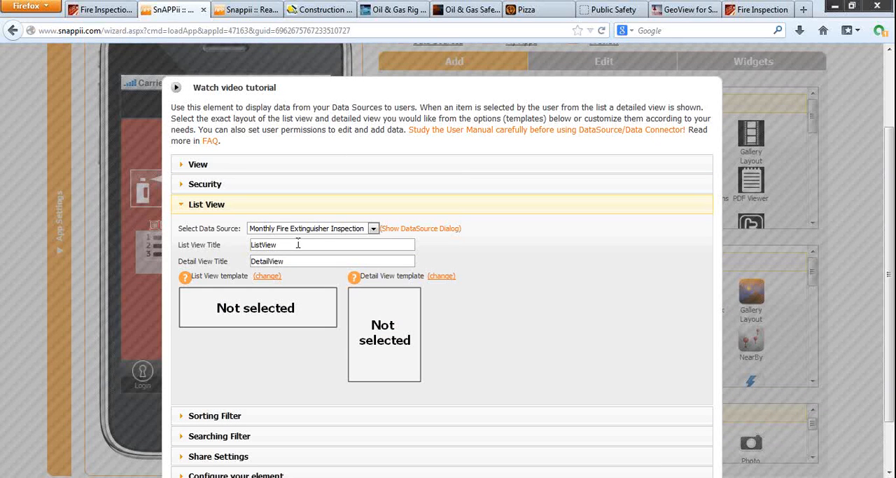
pyautogui.moveTo(297, 245); pyautogui.dragTo(242, 260)
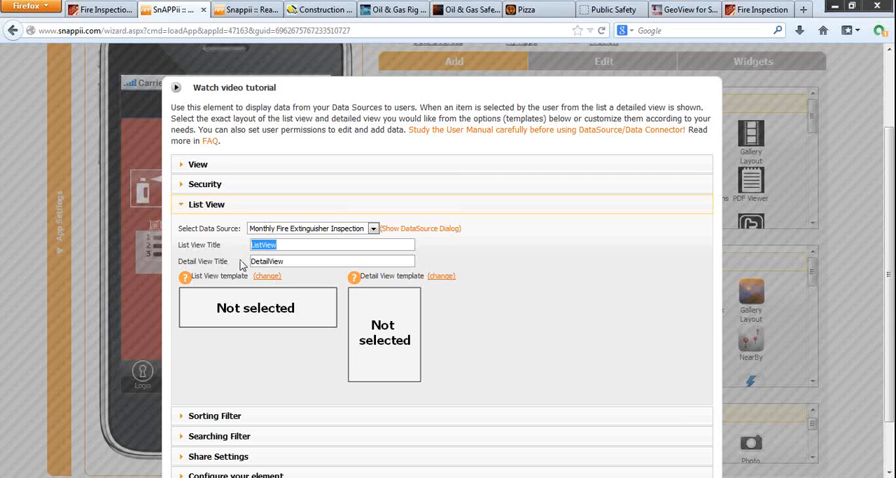
pyautogui.press('BackSpace')
pyautogui.click(295, 262)
pyautogui.press('BackSpace')
pyautogui.press('BackSpace')
pyautogui.press('BackSpace')
pyautogui.press('BackSpace')
# Step: Set the List View template to Custom View
pyautogui.click(264, 277)
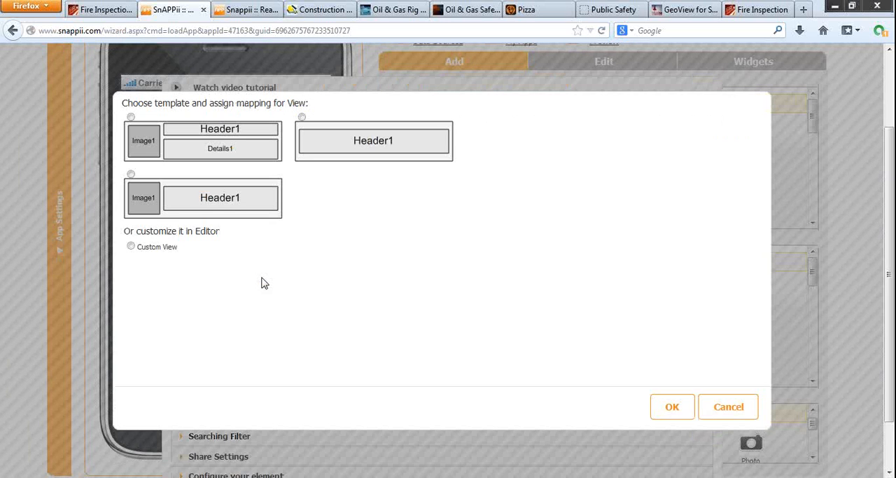
pyautogui.click(131, 246)
pyautogui.click(551, 122)
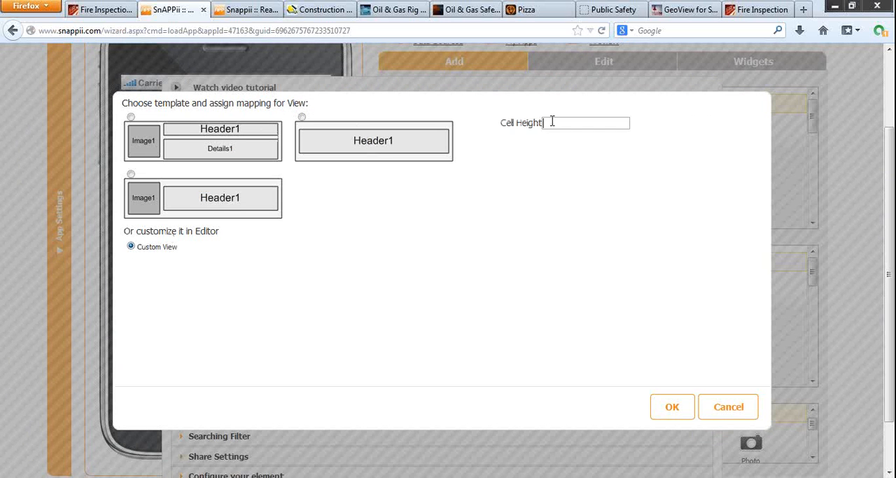
pyautogui.click(659, 411)
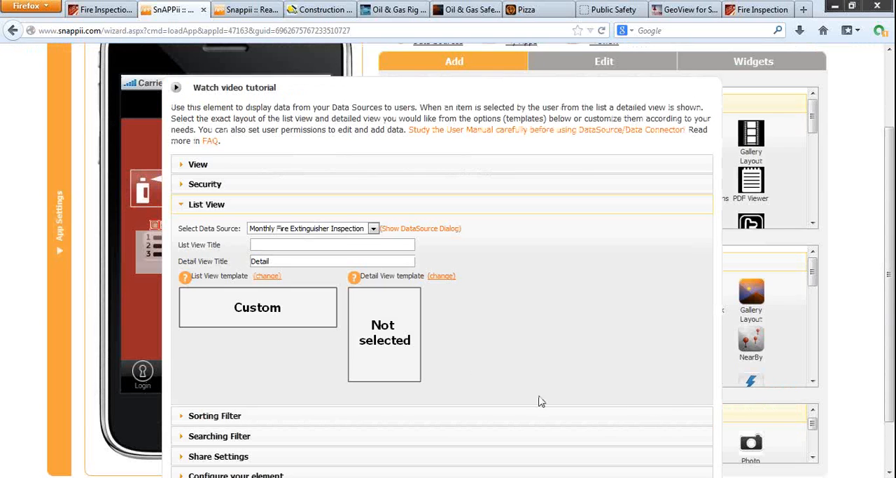
# Step: Set the Detail View template to Custom View
pyautogui.click(440, 276)
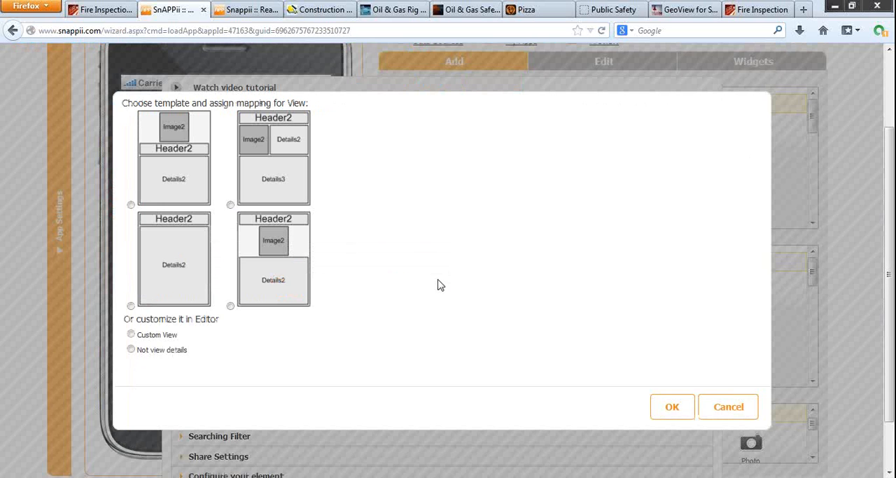
pyautogui.click(131, 335)
pyautogui.click(662, 408)
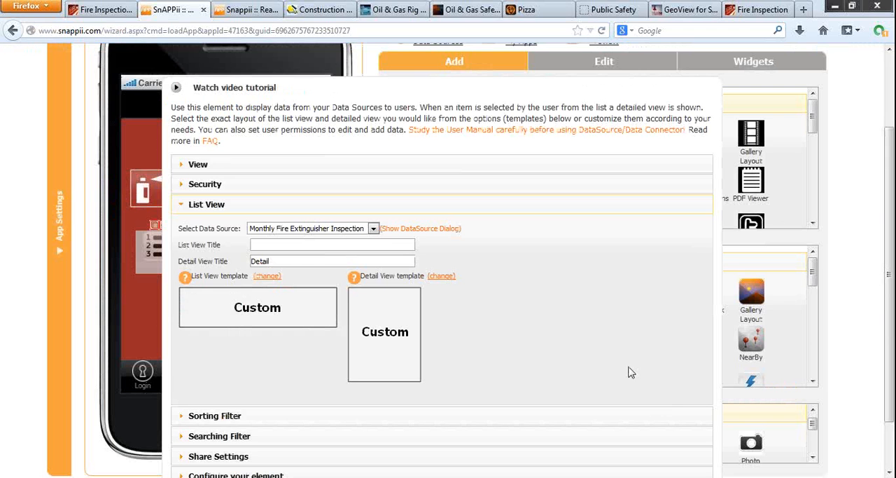
# Step: Enable the share button for the list, with the subject Monthly Inspection and the share button title Email
pyautogui.scroll(-2, 586, 342)
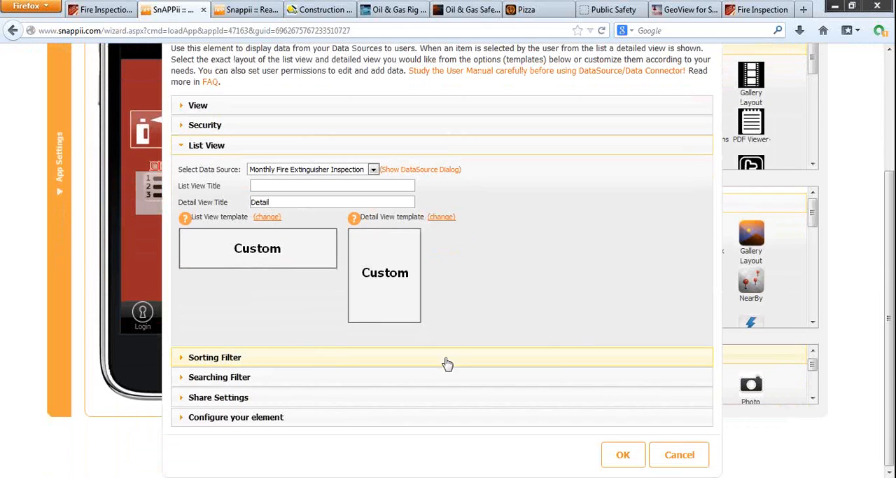
pyautogui.click(243, 398)
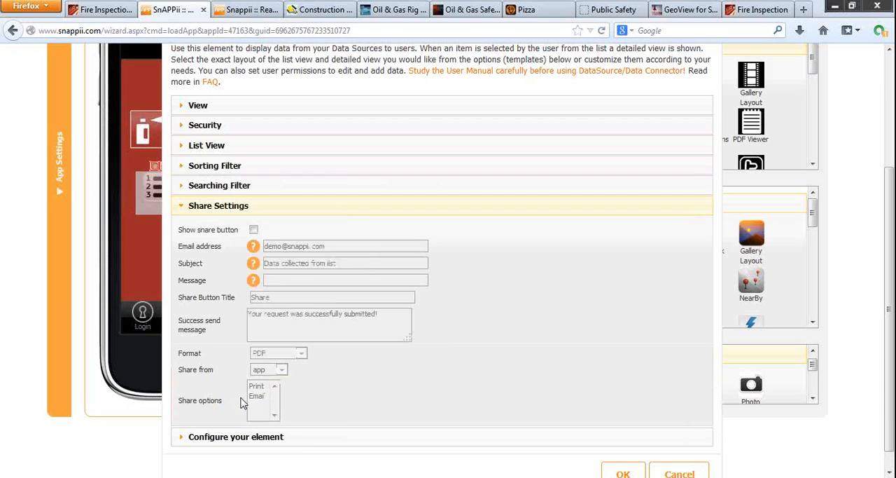
pyautogui.click(254, 230)
pyautogui.moveTo(348, 263); pyautogui.dragTo(262, 263)
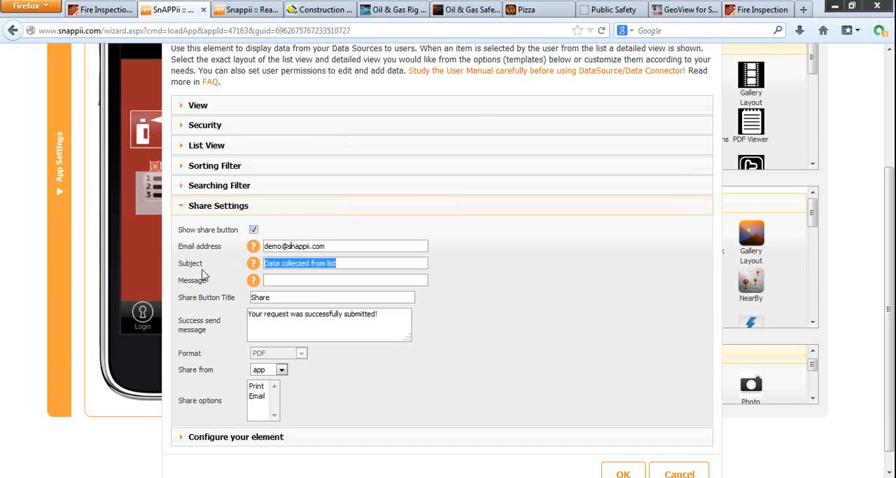
pyautogui.write('Mon')
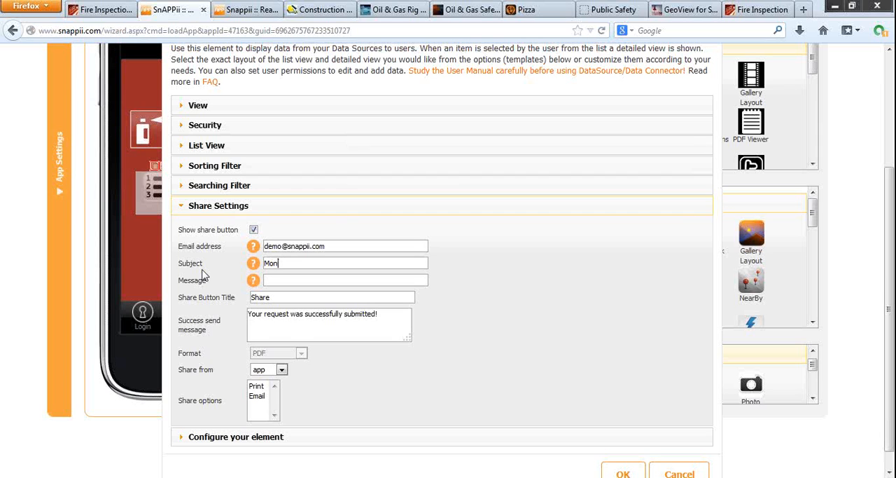
pyautogui.write('thly Inspection')
pyautogui.doubleClick(261, 296)
pyautogui.write('E')
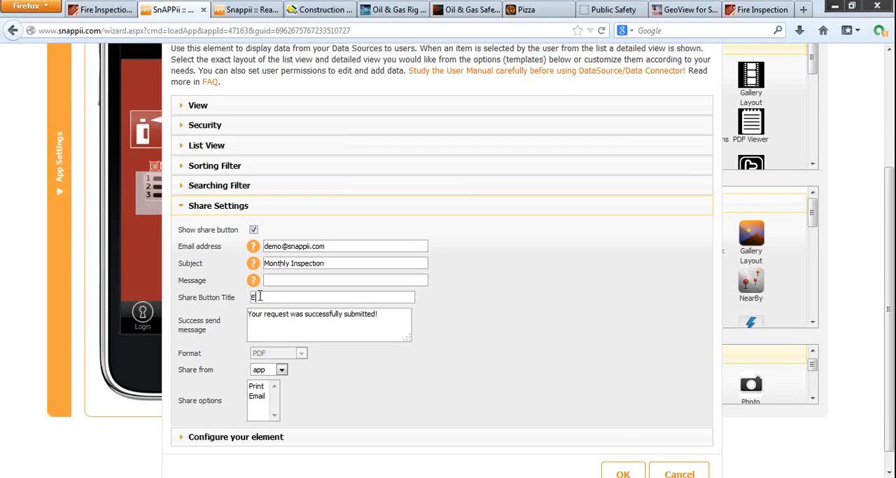
pyautogui.write('mail')
# Step: Configure the list element with height 60, width 300, unreduced icon size, and no rounded corners or glossiness, and move it slightly up the screen
pyautogui.click(281, 436)
pyautogui.moveTo(247, 309); pyautogui.dragTo(171, 309)
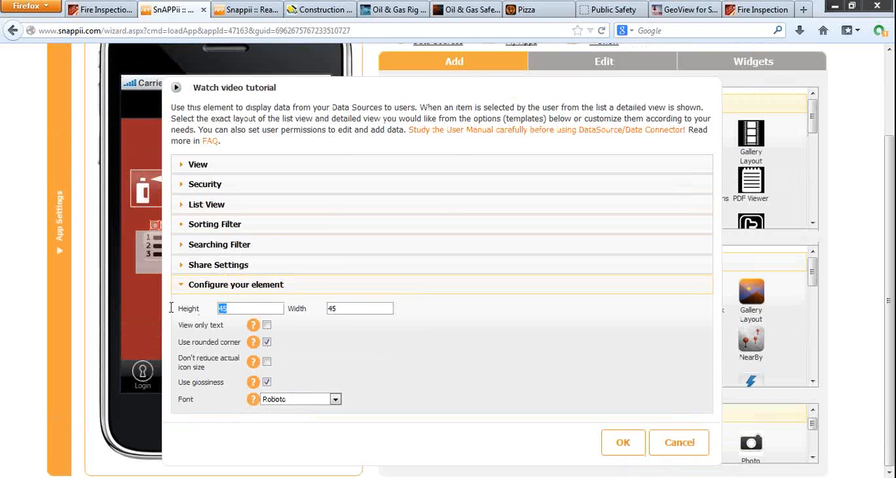
pyautogui.write('60')
pyautogui.press('Tab')
pyautogui.write('300')
pyautogui.click(267, 342)
pyautogui.click(267, 361)
pyautogui.click(267, 381)
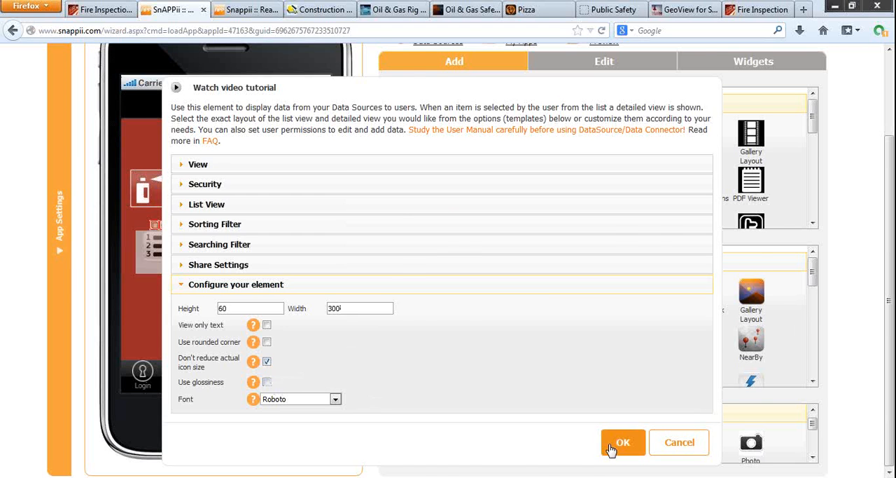
pyautogui.click(610, 446)
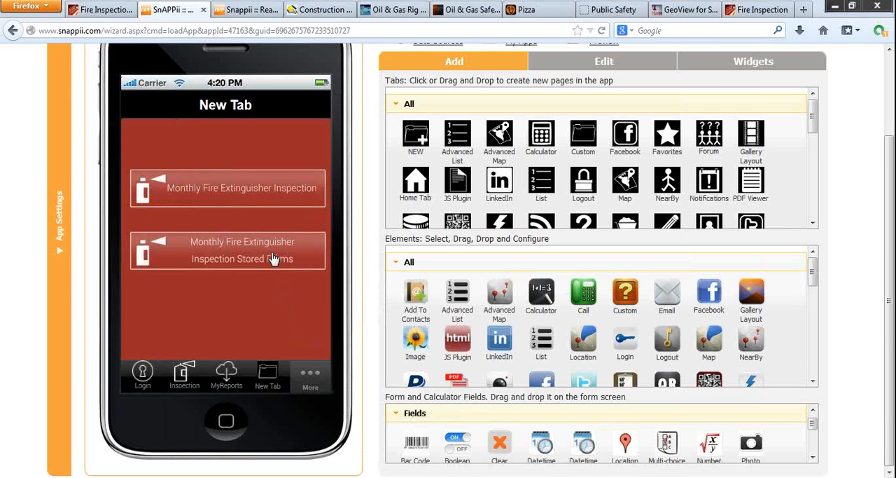
pyautogui.moveTo(273, 253); pyautogui.dragTo(269, 248)
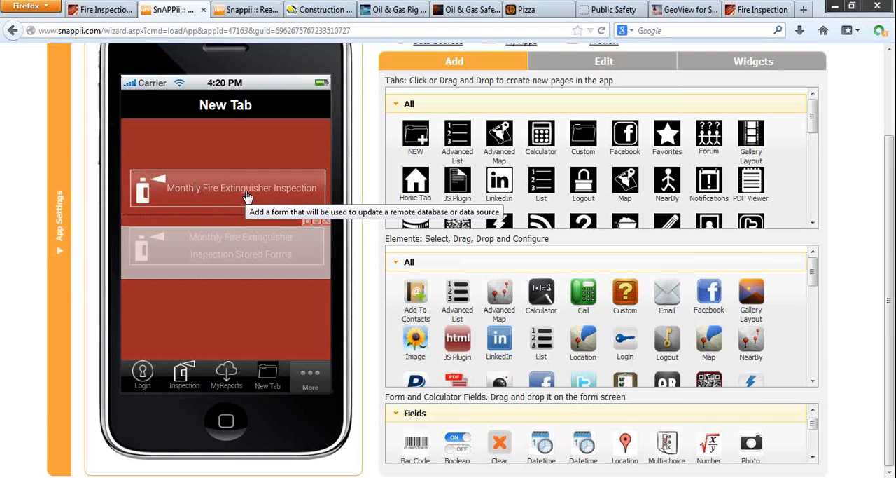
# Step: Add a Text element reading Date to the Cell View of the stored forms list
pyautogui.click(235, 252)
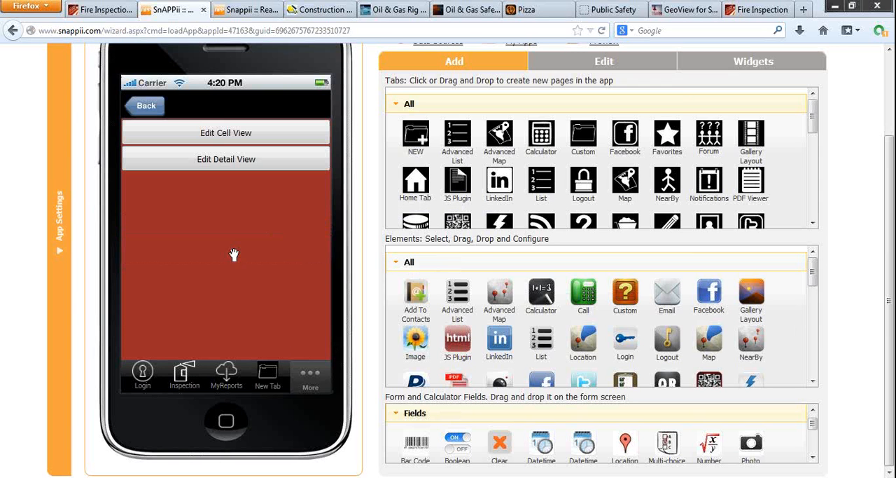
pyautogui.click(222, 136)
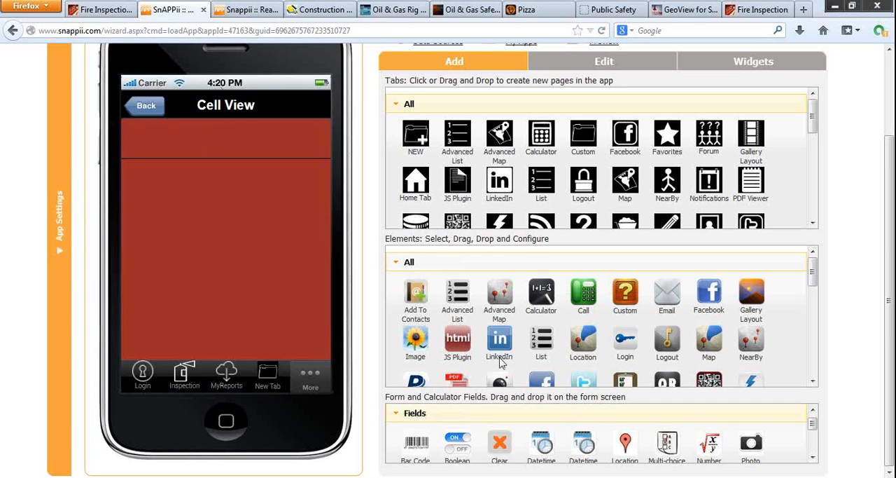
pyautogui.scroll(-2, 553, 452)
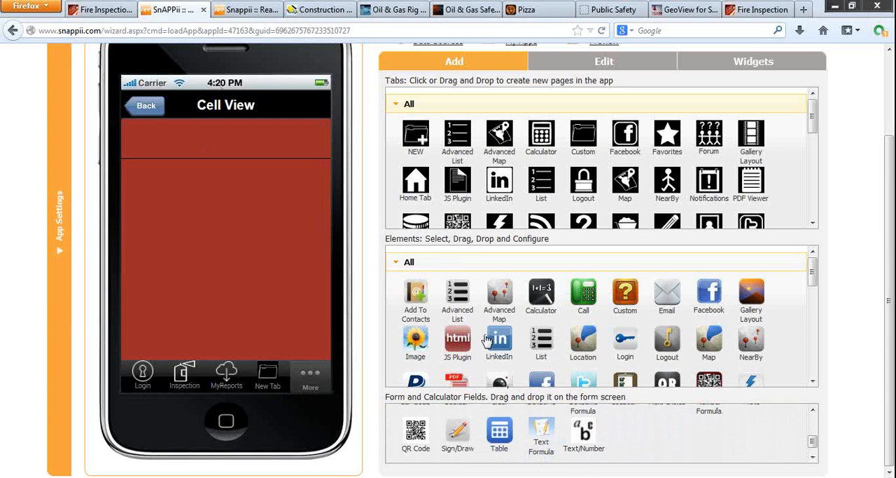
pyautogui.scroll(-3, 487, 339)
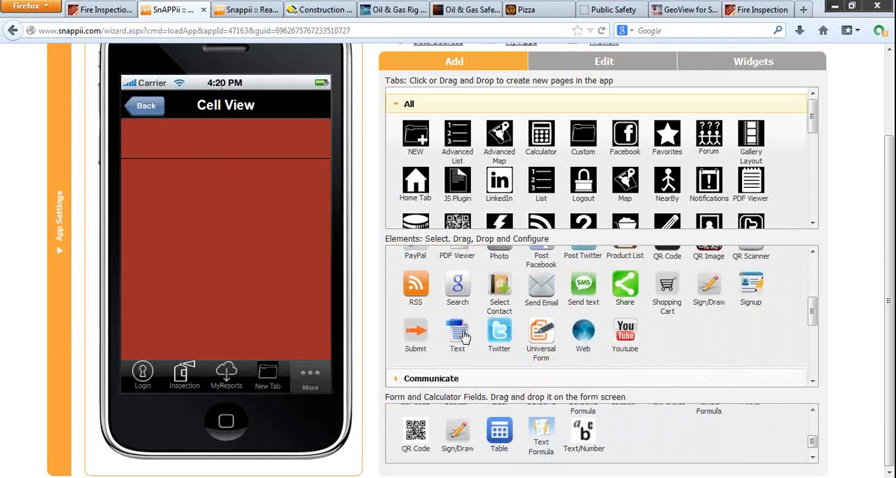
pyautogui.moveTo(456, 334); pyautogui.dragTo(154, 204)
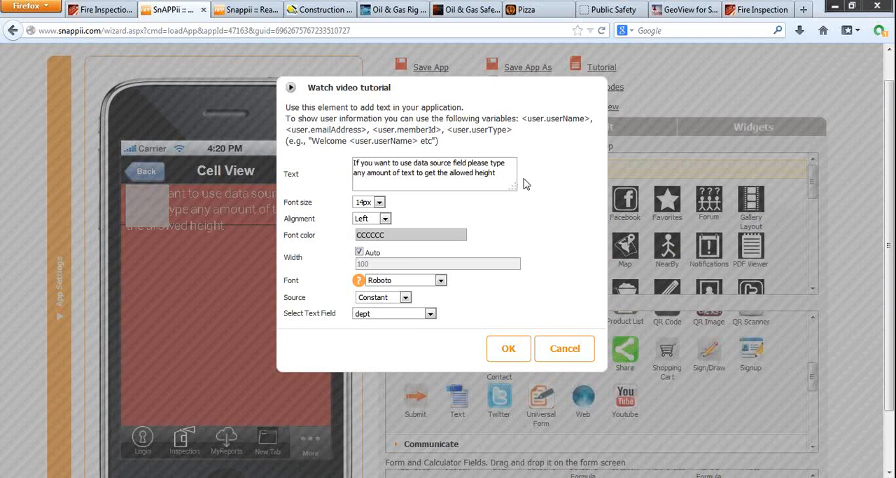
pyautogui.moveTo(504, 178); pyautogui.dragTo(343, 158)
pyautogui.write('Date')
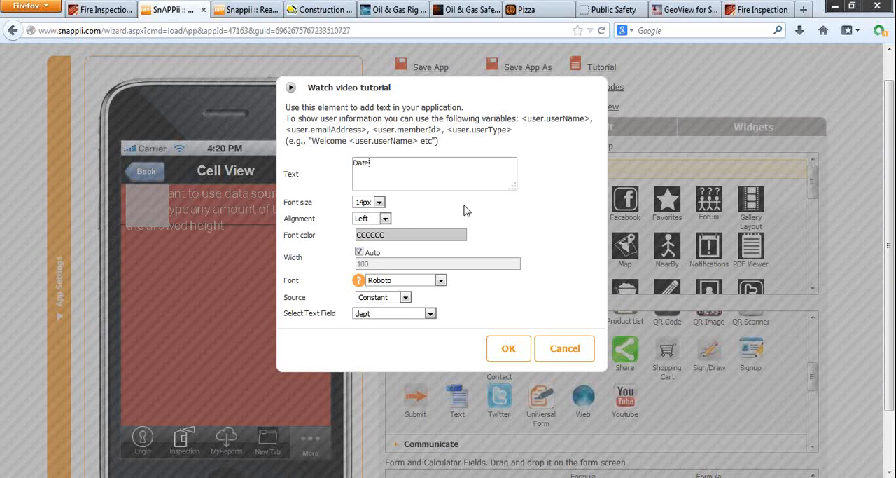
# Step: Give the Date label the font color FFFFFF with Left alignment and a Constant source, and position it at the start of the cell
pyautogui.click(384, 219)
pyautogui.click(383, 230)
pyautogui.click(410, 235)
pyautogui.click(544, 231)
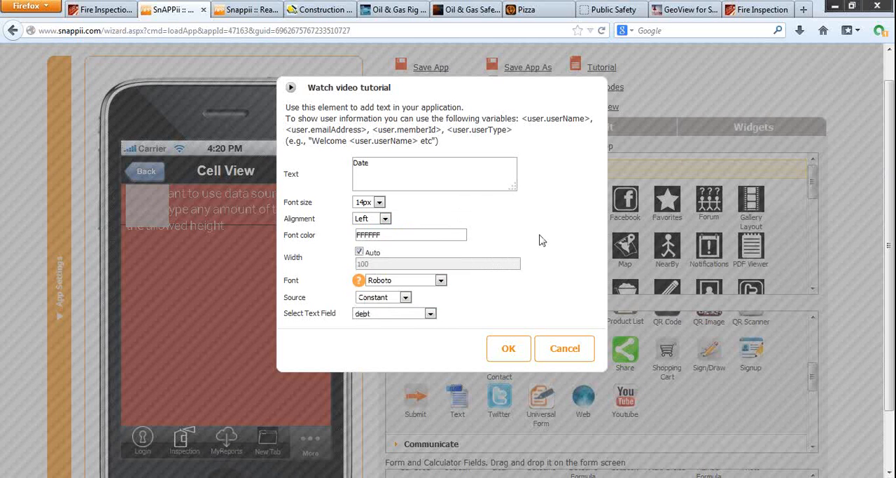
pyautogui.click(404, 299)
pyautogui.click(404, 299)
pyautogui.click(515, 352)
pyautogui.moveTo(141, 200); pyautogui.dragTo(144, 205)
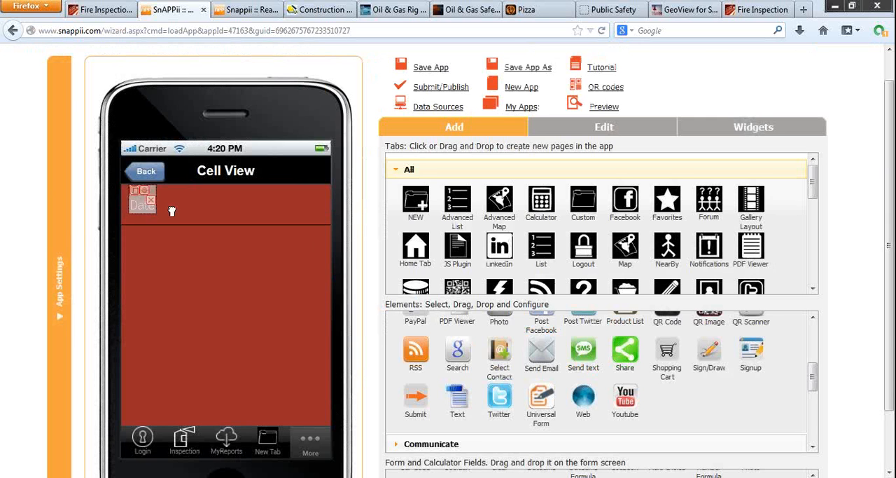
# Step: Add a second Text element beside the Date label, shorten its placeholder to "If you want to use data source", and set its font size to 12px
pyautogui.moveTo(455, 405); pyautogui.dragTo(181, 214)
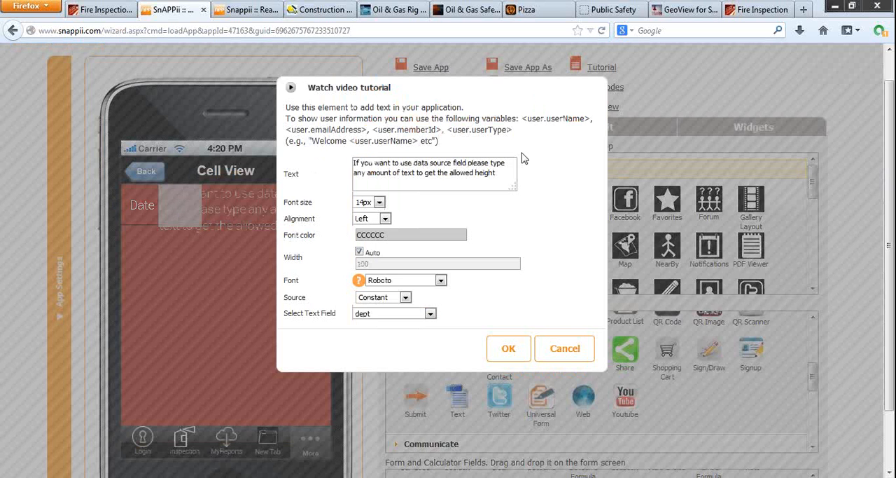
pyautogui.moveTo(495, 172); pyautogui.dragTo(453, 162)
pyautogui.press('BackSpace')
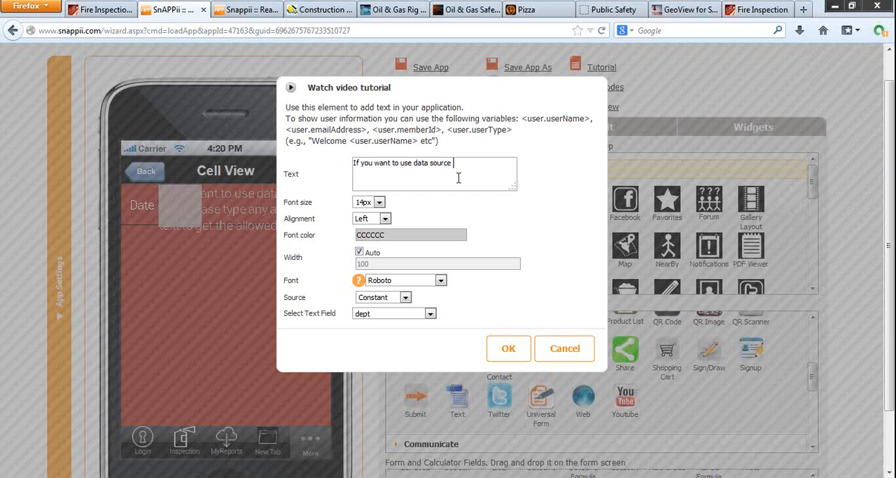
pyautogui.click(370, 202)
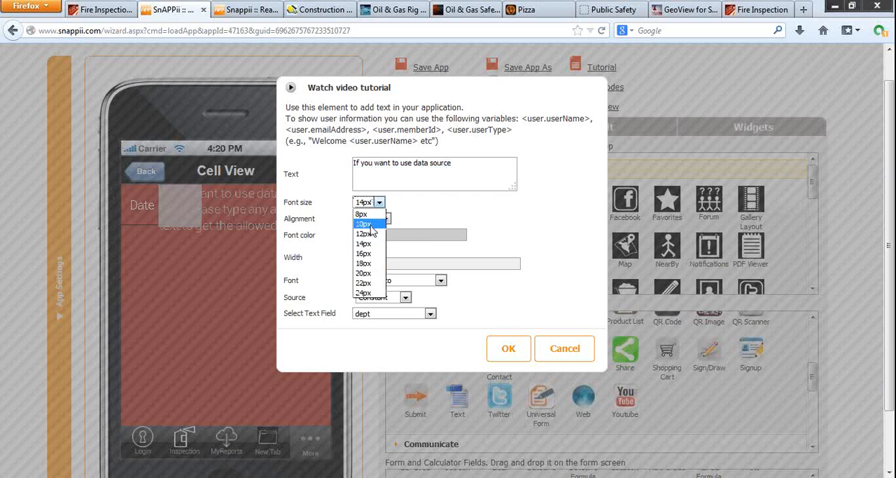
pyautogui.click(371, 234)
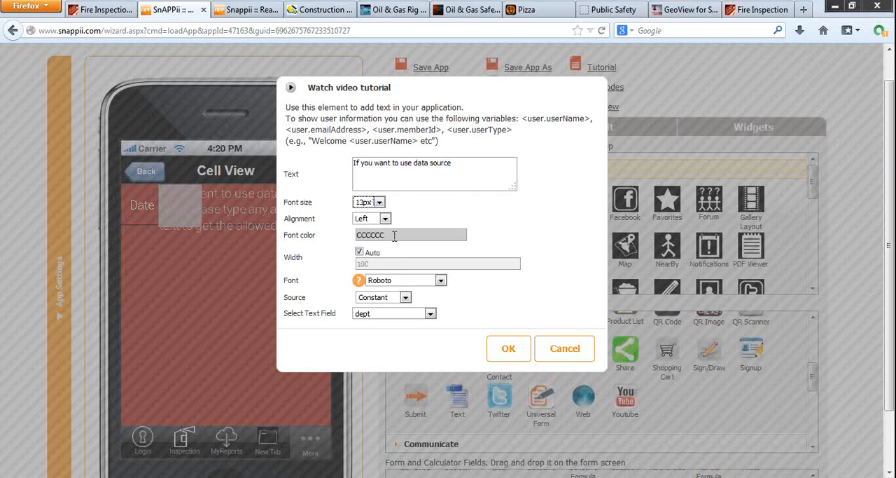
# Step: Set the second text element's source to Data Source and link it to the date field
pyautogui.click(404, 297)
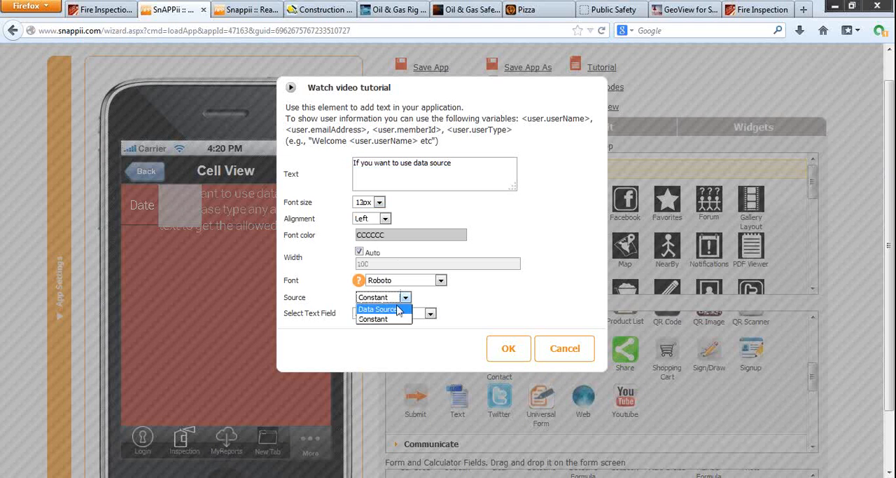
pyautogui.click(398, 309)
pyautogui.click(396, 314)
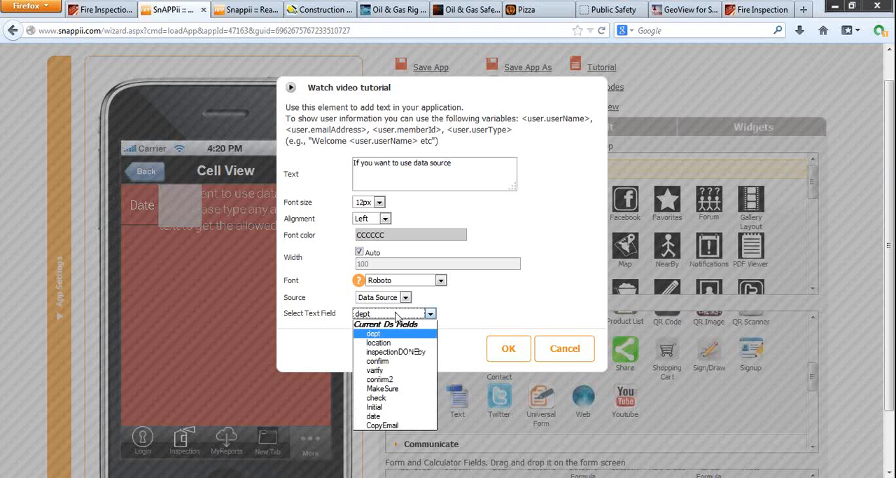
pyautogui.click(381, 416)
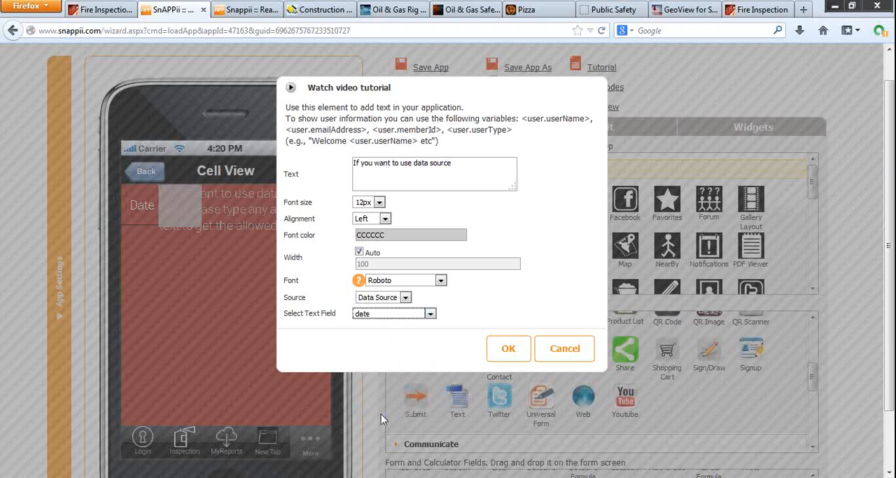
pyautogui.click(508, 348)
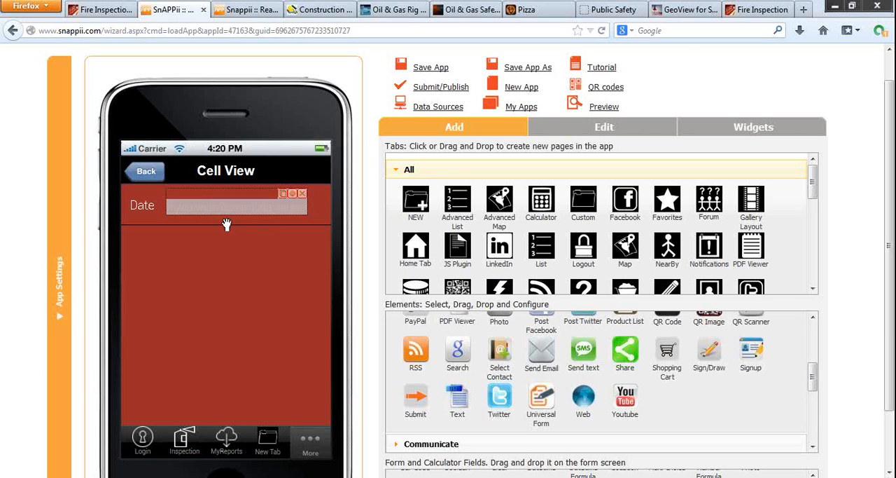
# Step: Add a Text element reading Inspector Name near the top of the list's Detail View
pyautogui.click(148, 172)
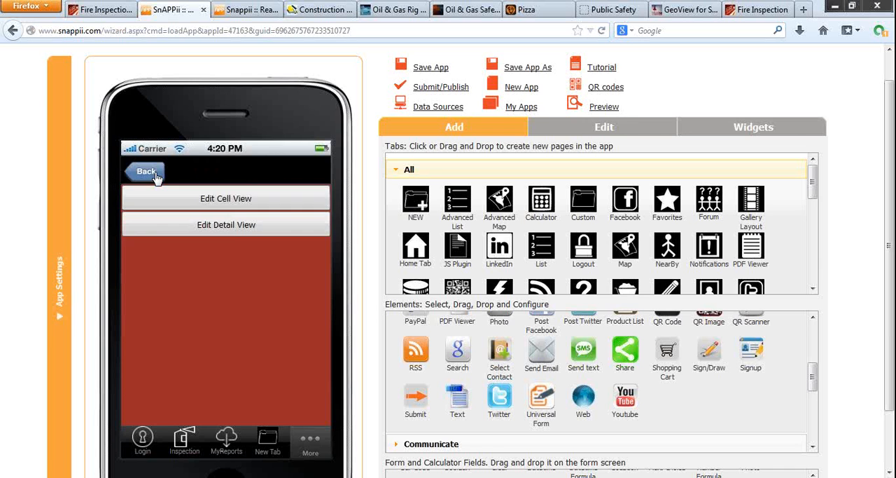
pyautogui.click(227, 228)
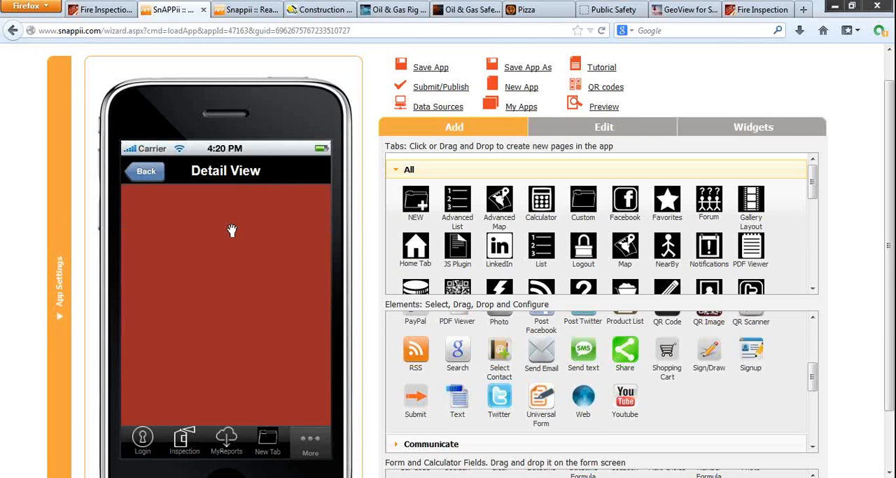
pyautogui.scroll(-2, 376, 320)
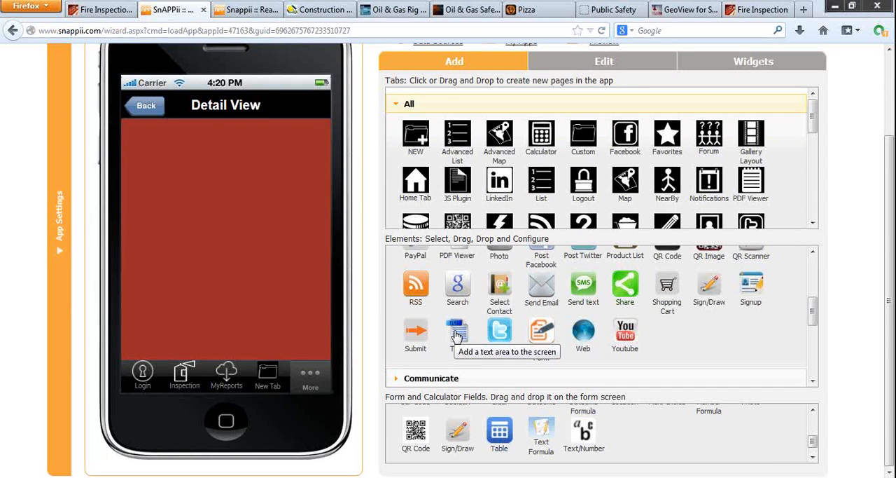
pyautogui.moveTo(457, 336); pyautogui.dragTo(153, 156)
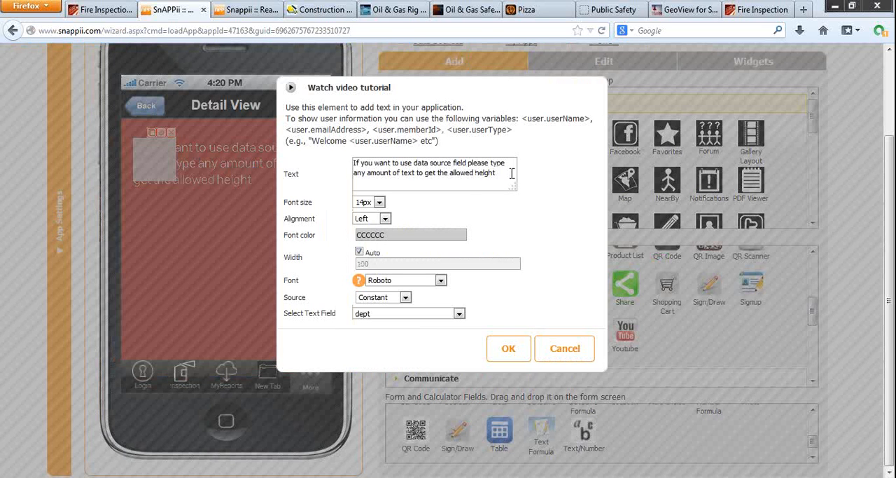
pyautogui.moveTo(511, 173); pyautogui.dragTo(325, 159)
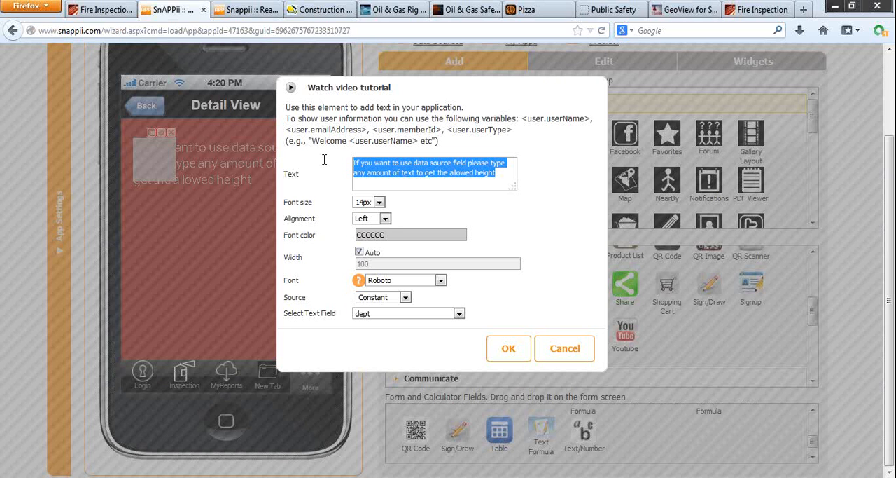
pyautogui.write('Inspec')
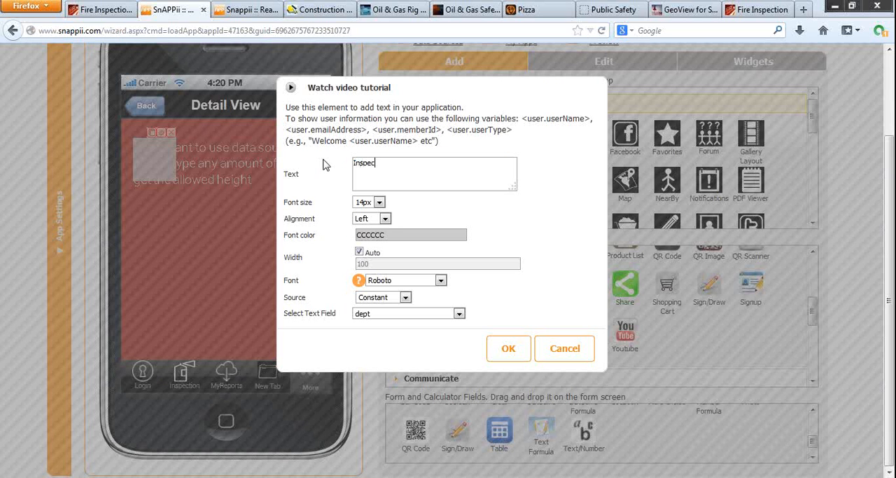
pyautogui.write('tor Name')
pyautogui.click(510, 355)
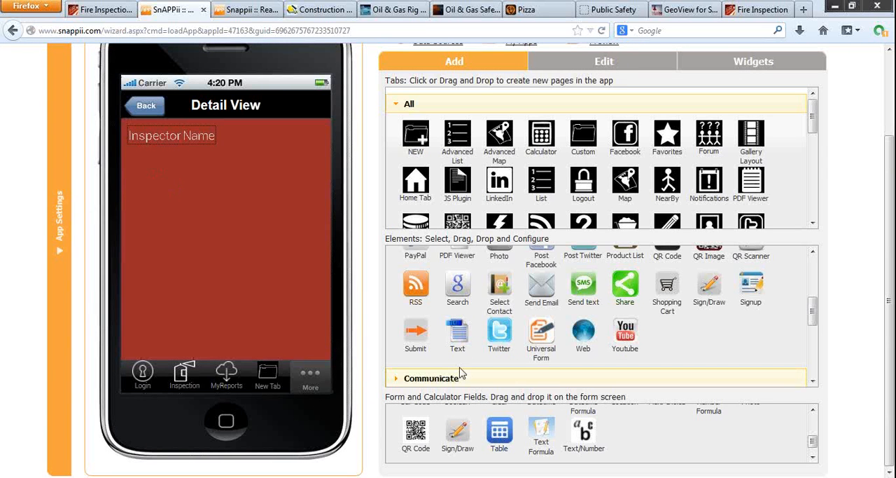
# Step: Add a Text element below Inspector Name, shorten its placeholder to "If you want to use data source field", and set the font size to 12px
pyautogui.moveTo(458, 333); pyautogui.dragTo(138, 166)
pyautogui.moveTo(497, 172); pyautogui.dragTo(469, 163)
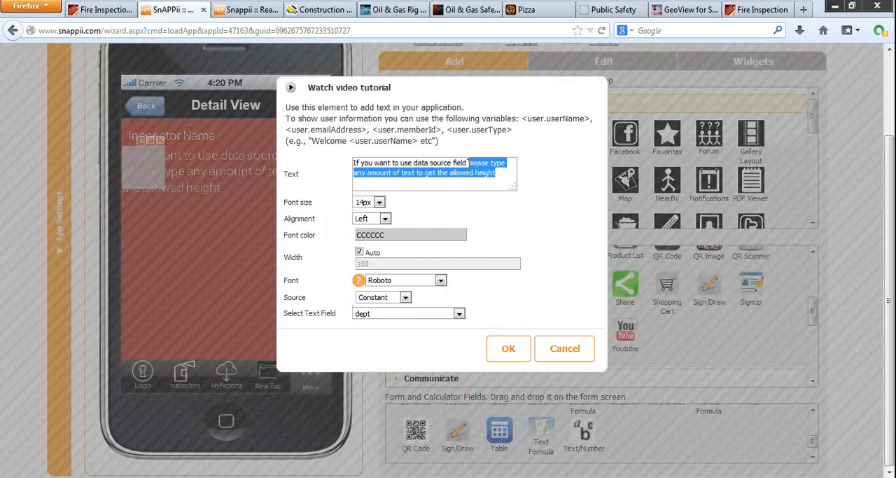
pyautogui.press('BackSpace')
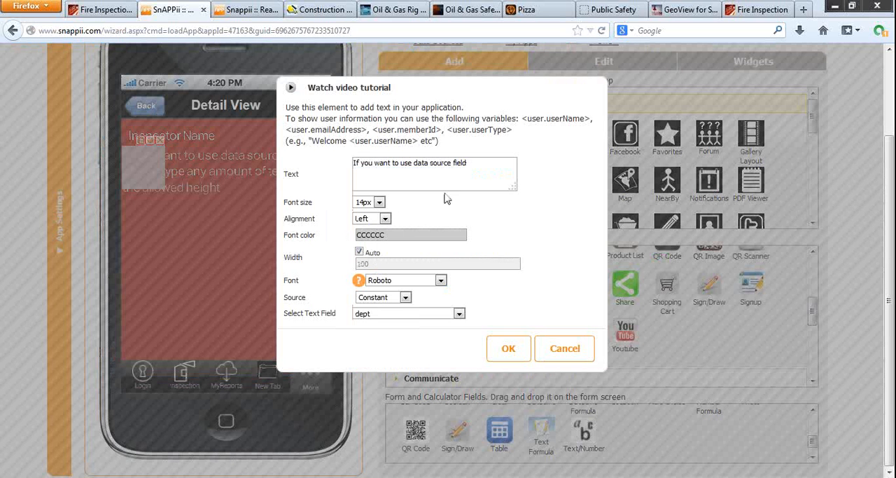
pyautogui.click(378, 202)
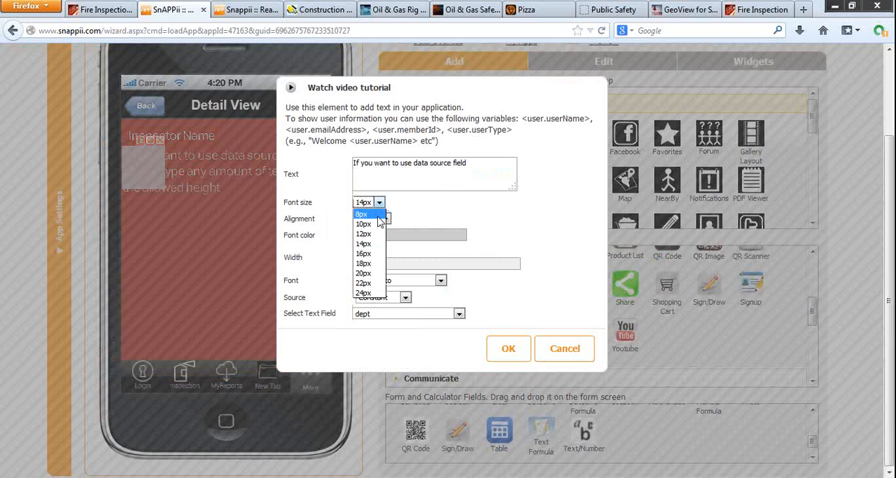
pyautogui.click(362, 232)
# Step: Link the new text element to the inspectionDONEby field through a Data Source and align it under the Inspector Name label
pyautogui.click(404, 298)
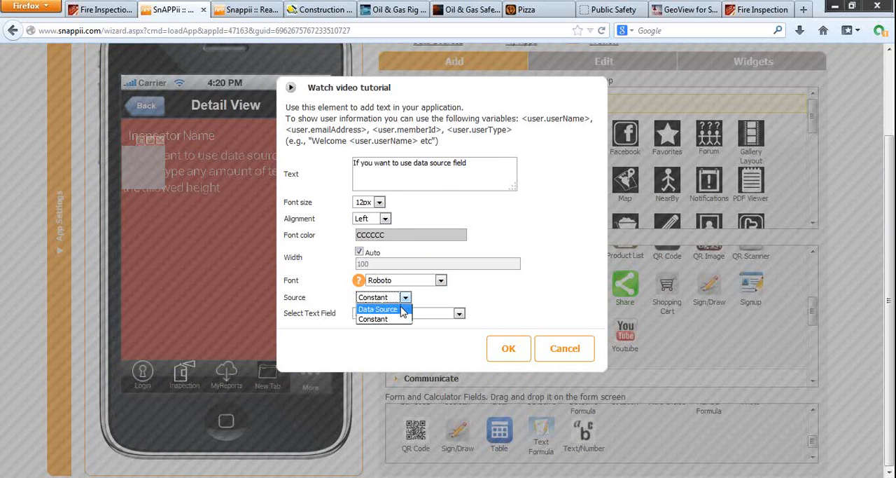
pyautogui.click(403, 309)
pyautogui.click(404, 314)
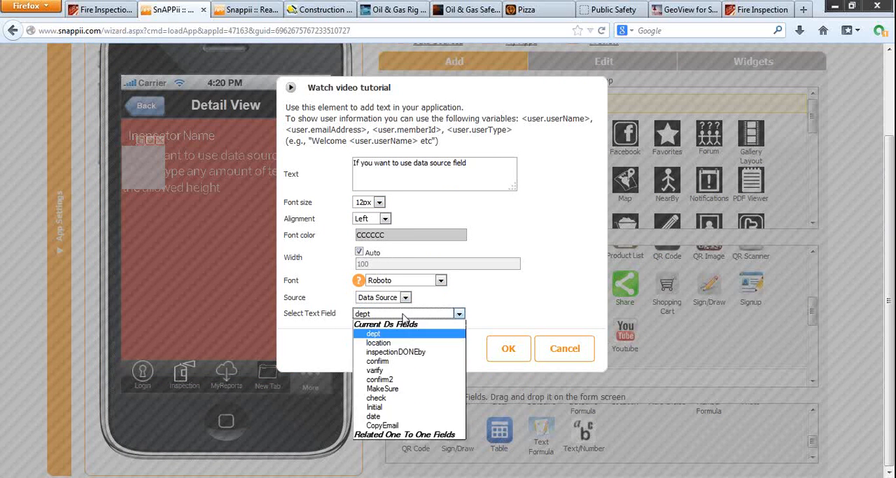
pyautogui.click(404, 353)
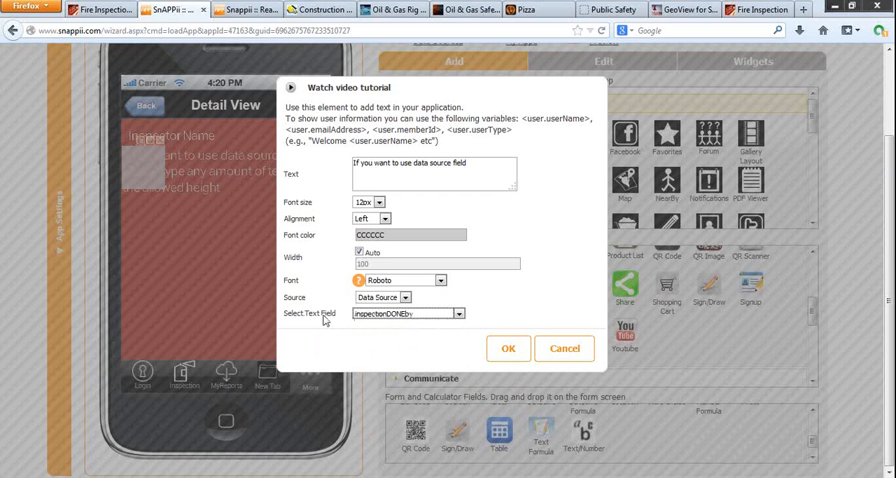
pyautogui.click(386, 317)
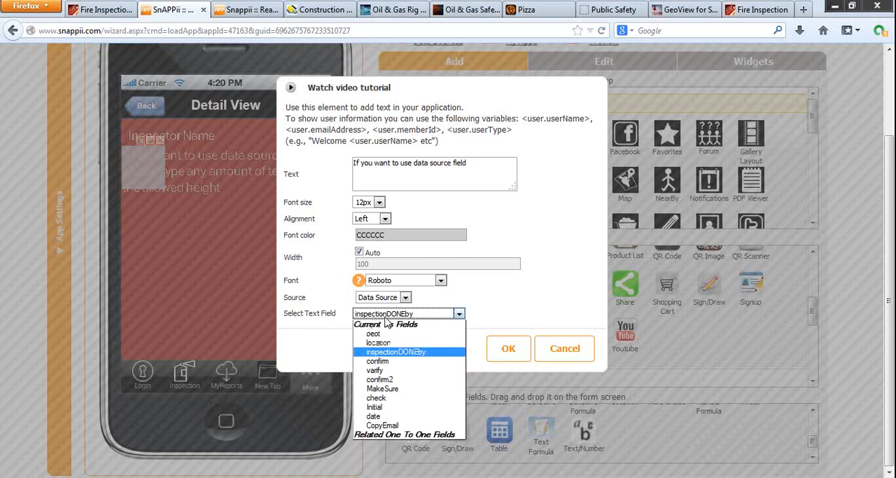
pyautogui.click(386, 319)
pyautogui.click(508, 348)
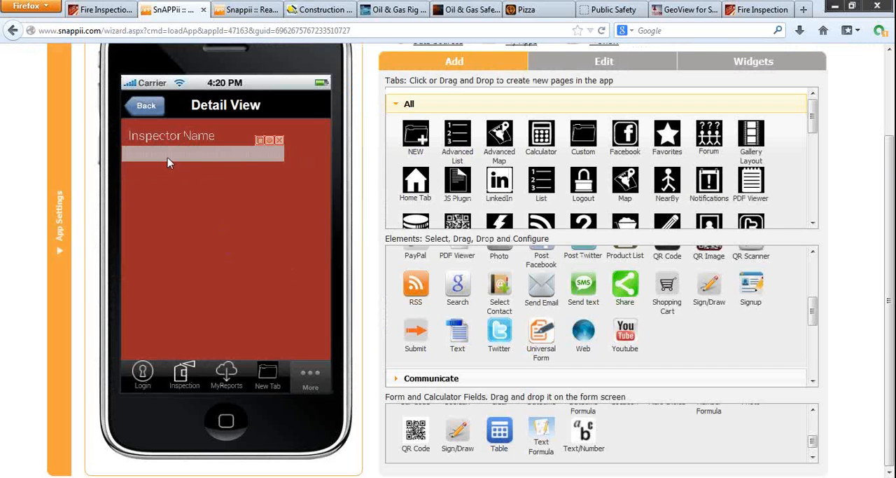
pyautogui.moveTo(168, 158); pyautogui.dragTo(175, 158)
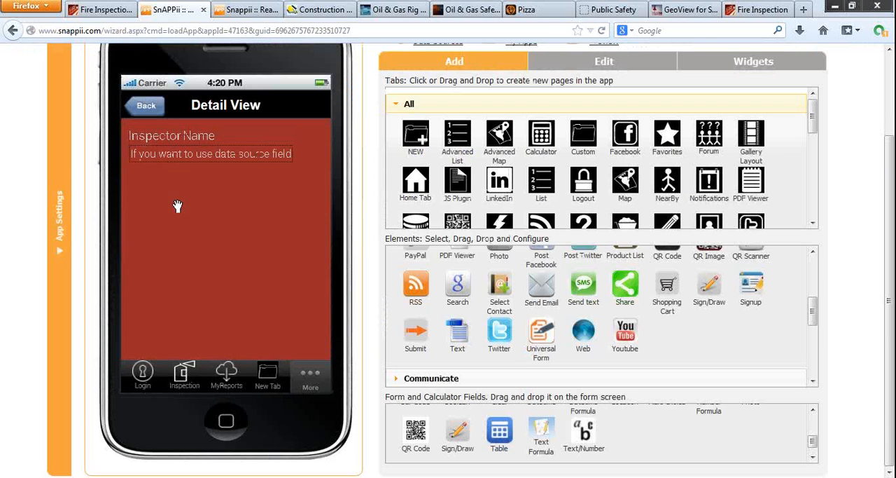
# Step: Add a Text element reading Department below the inspector's data field and align it with the elements above
pyautogui.moveTo(462, 335); pyautogui.dragTo(133, 186)
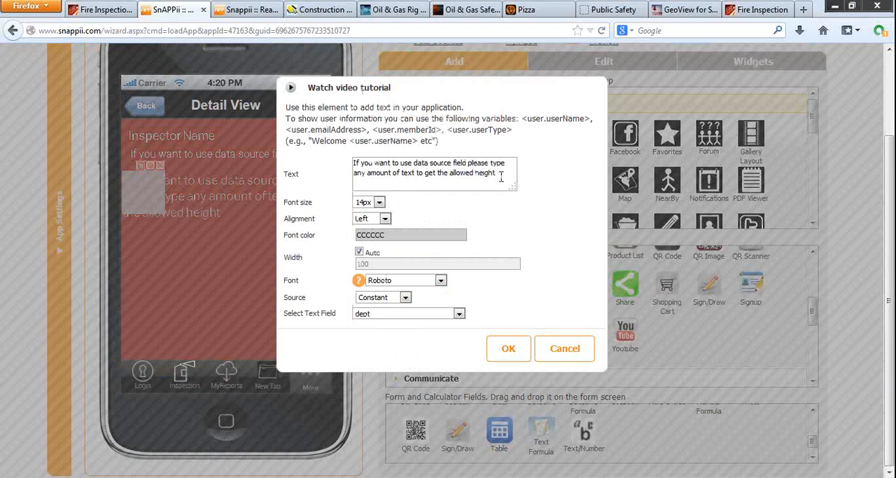
pyautogui.moveTo(501, 177); pyautogui.dragTo(330, 149)
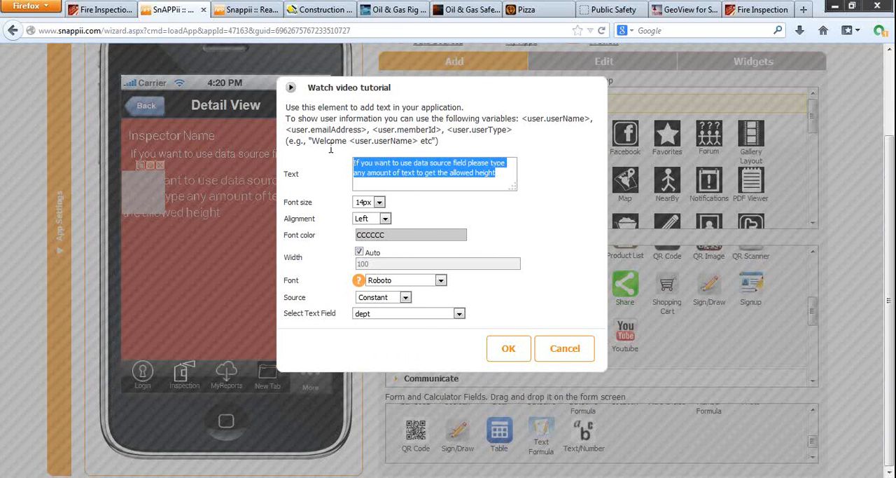
pyautogui.write('Dep')
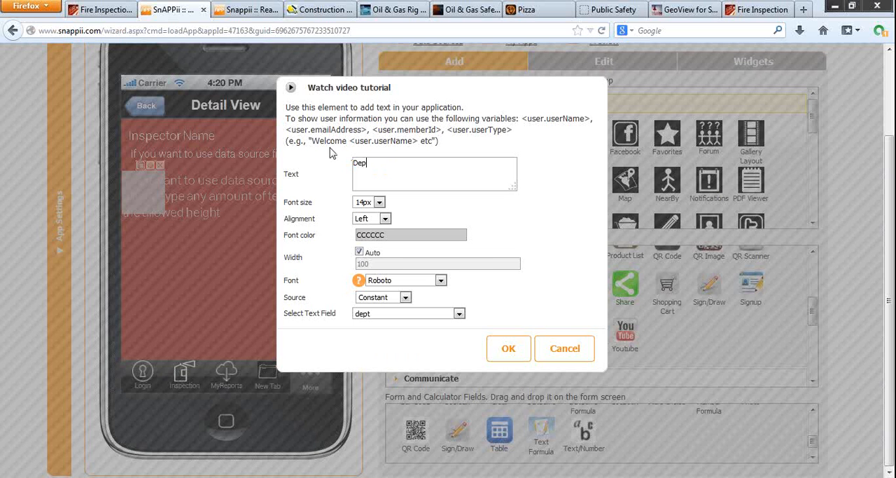
pyautogui.write('artment')
pyautogui.click(523, 355)
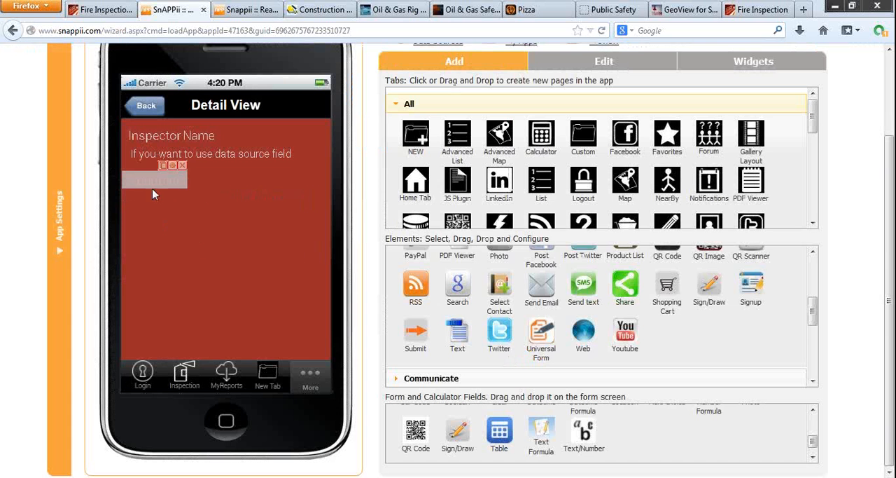
pyautogui.moveTo(154, 194)
pyautogui.mouseDown()
pyautogui.moveTo(144, 185)
pyautogui.moveTo(150, 176)
pyautogui.moveTo(162, 188)
pyautogui.mouseUp()
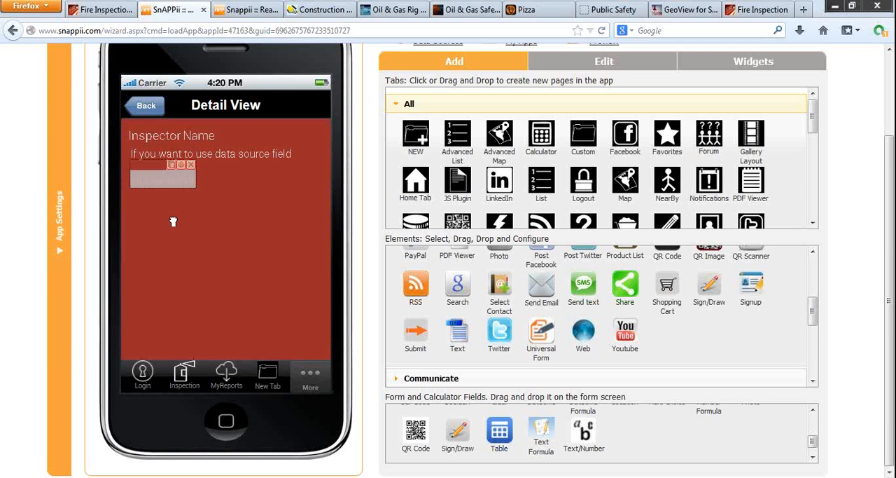
# Step: Add a Text element under Department, shorten its placeholder to "If you want to use data source f", and set the font size to 12px
pyautogui.moveTo(458, 334); pyautogui.dragTo(144, 218)
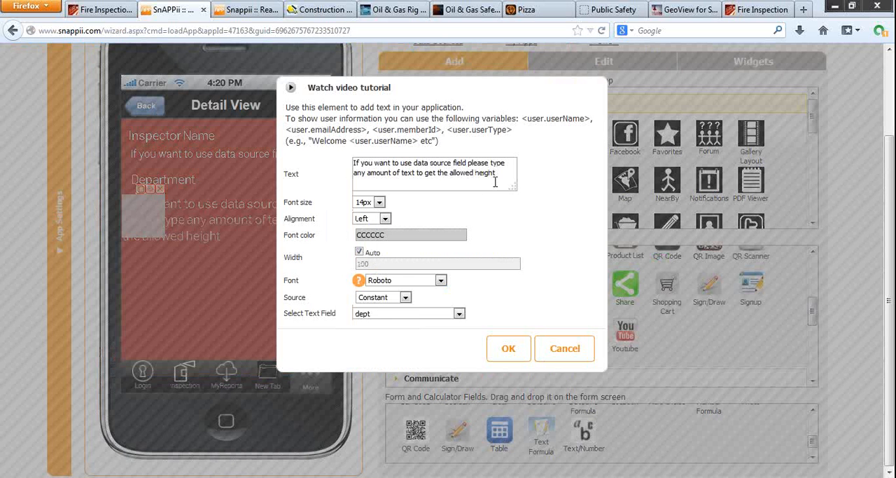
pyautogui.moveTo(497, 175); pyautogui.dragTo(456, 162)
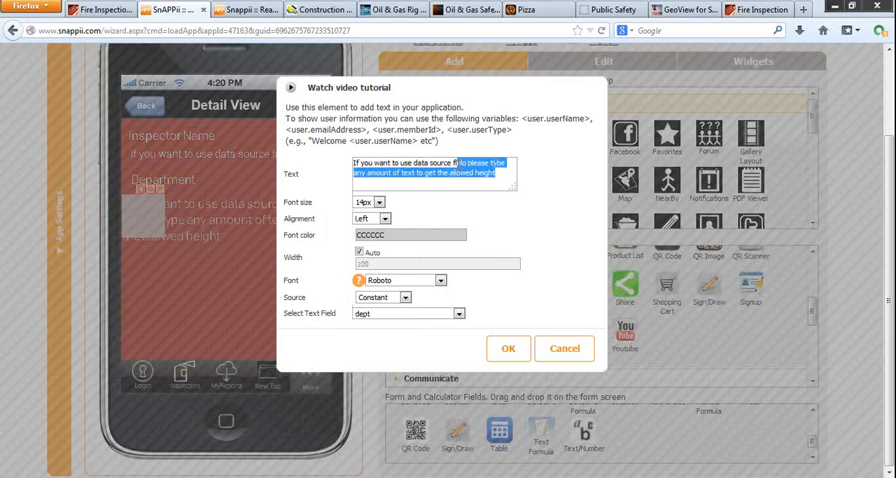
pyautogui.press('BackSpace')
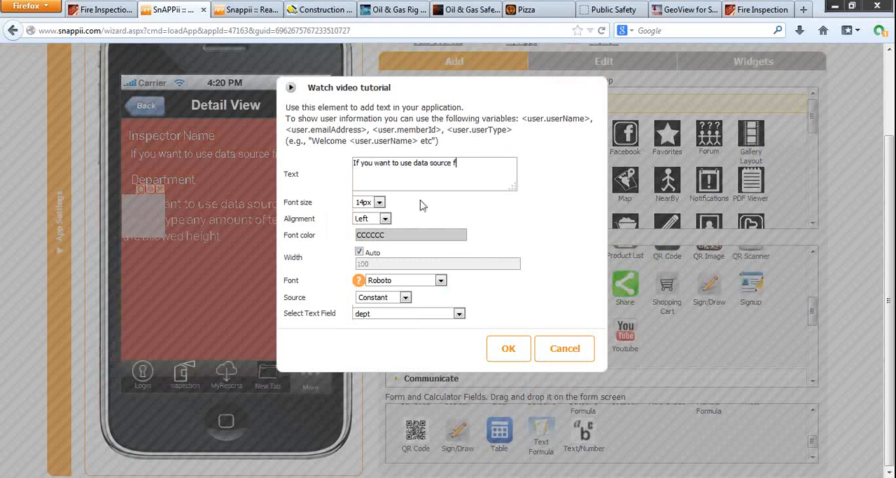
pyautogui.click(377, 202)
pyautogui.click(374, 233)
# Step: Set the source of the text element under Department to Data Source and link it to the dept field
pyautogui.click(405, 297)
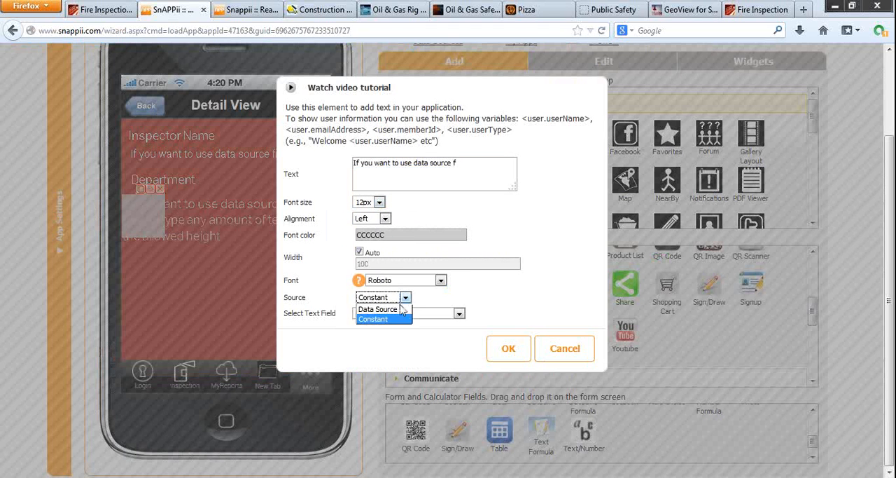
pyautogui.click(382, 307)
pyautogui.click(403, 315)
pyautogui.click(402, 342)
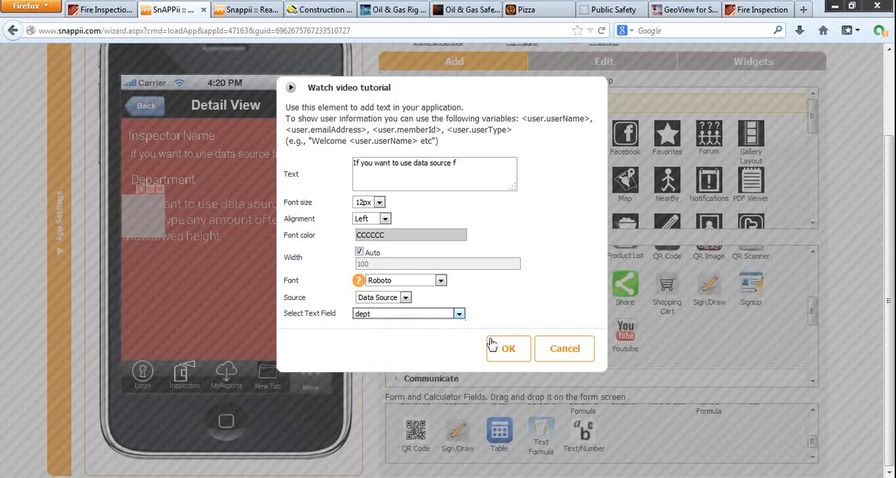
pyautogui.click(506, 348)
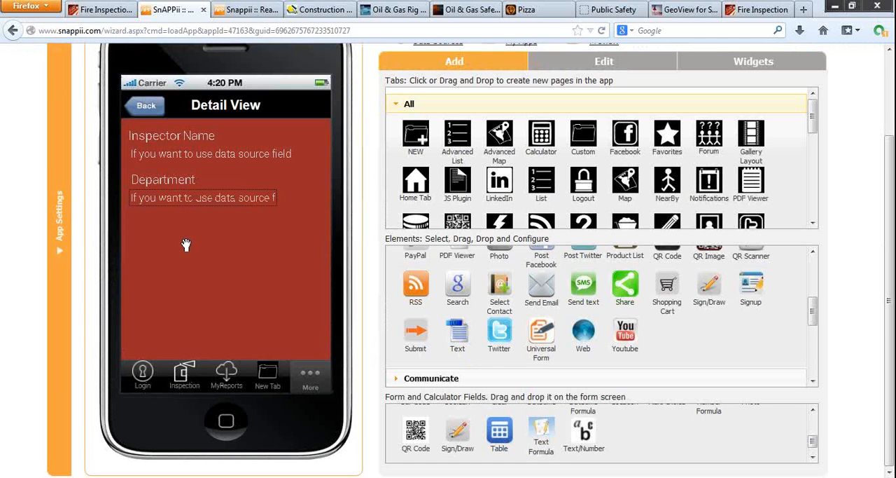
# Step: Switch to the Fire Inspection demo app's Monthly Fire Extinguisher Inspection form and enter 01.02.2014 as the date
pyautogui.click(105, 9)
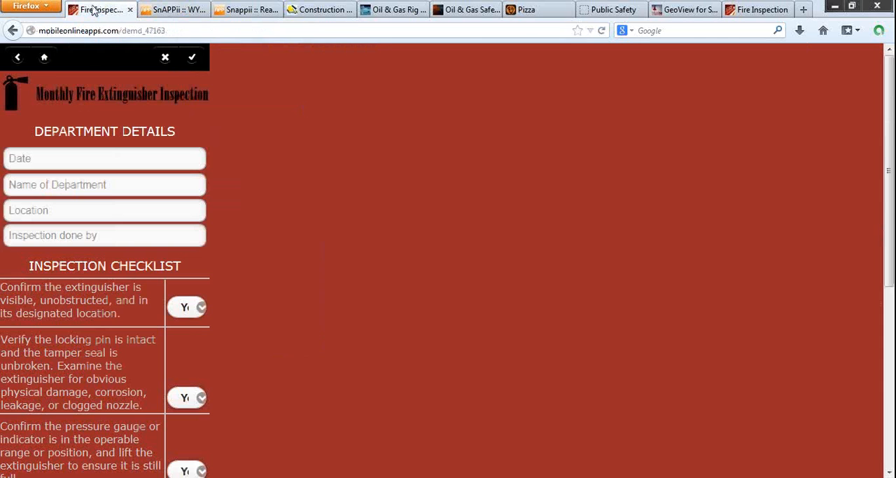
pyautogui.click(157, 166)
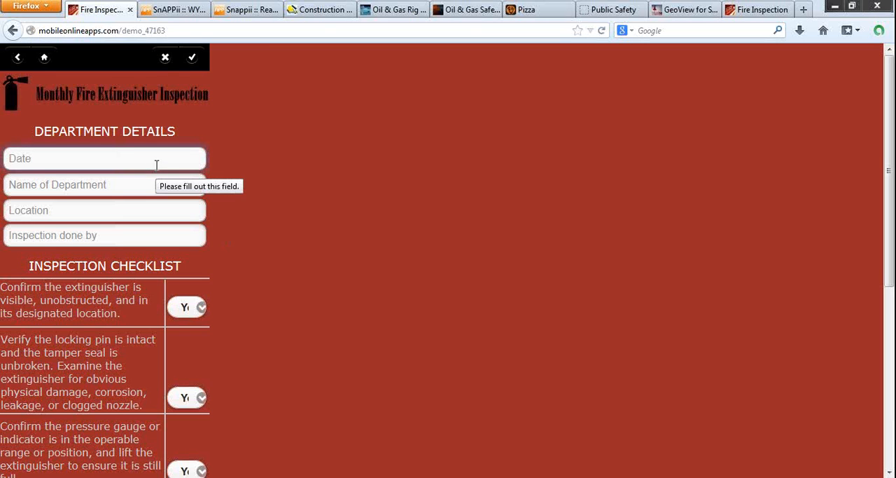
pyautogui.write('01.')
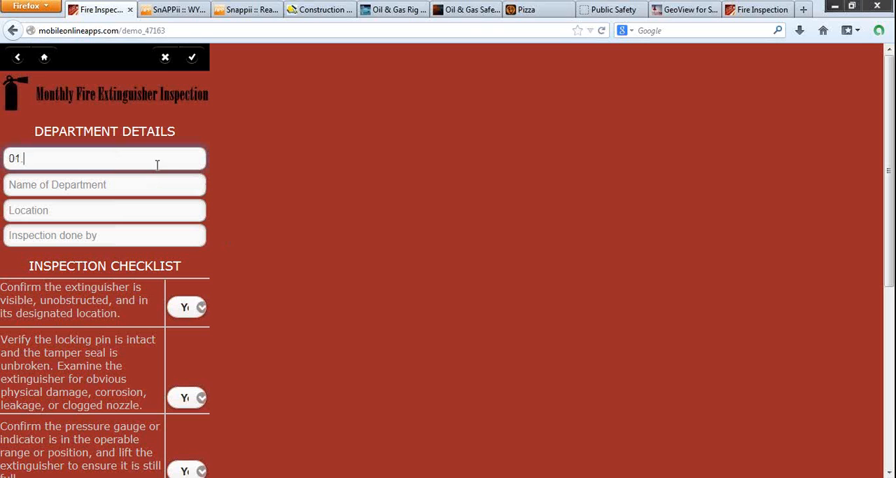
pyautogui.write('02.201')
# Step: Enter Dept 11 as the name of the department and fill in the location with a street address
pyautogui.click(135, 186)
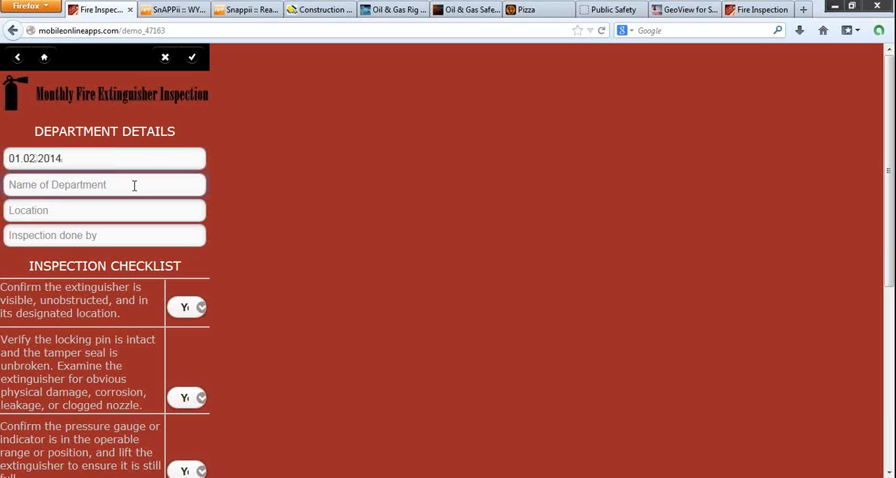
pyautogui.write('Dep')
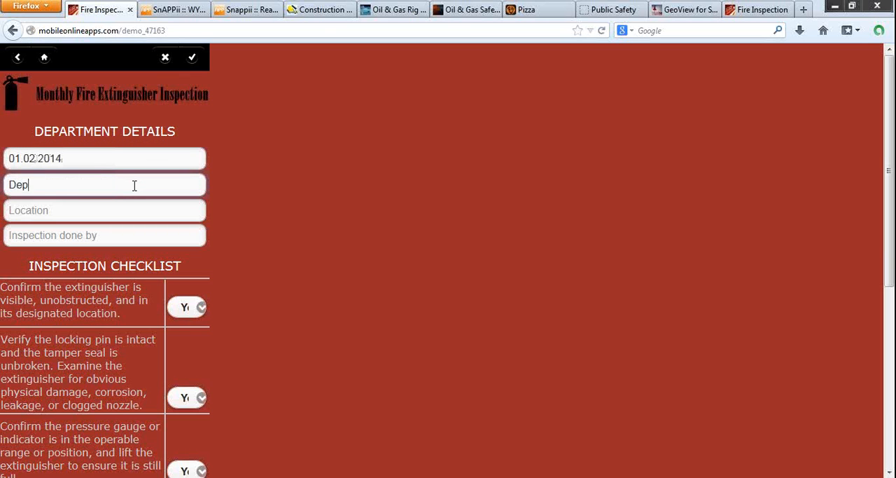
pyautogui.write('t 11')
pyautogui.click(131, 209)
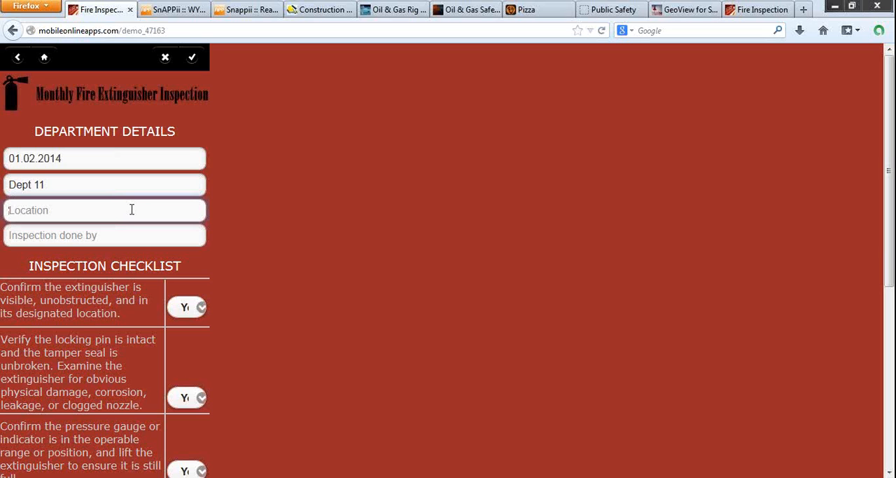
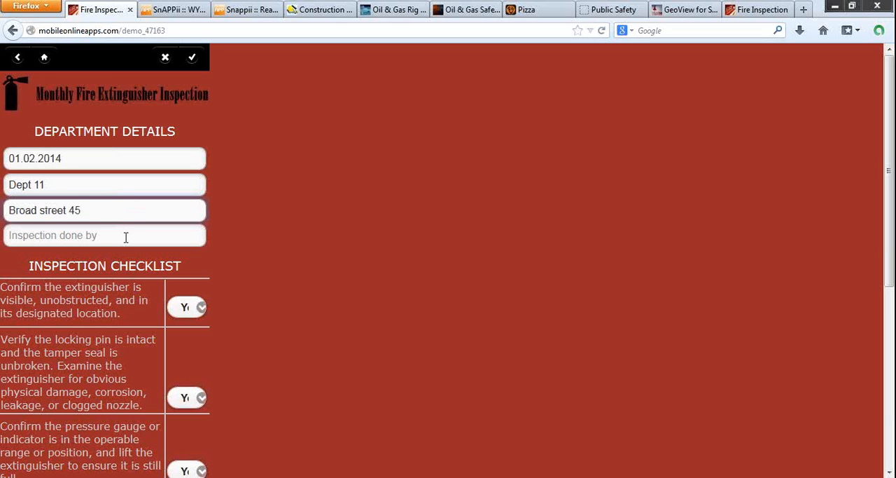
# Step: Fill in the Inspection done by field with the inspector's title and name
pyautogui.click(126, 238)
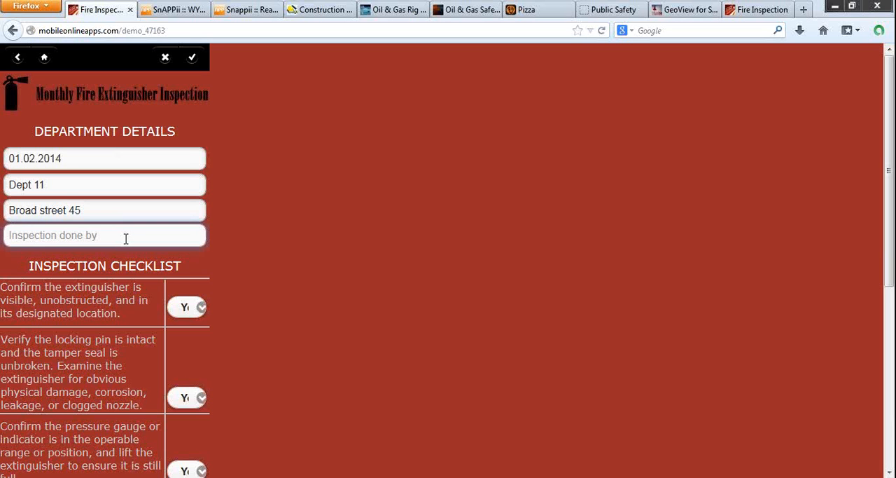
pyautogui.write('Insp')
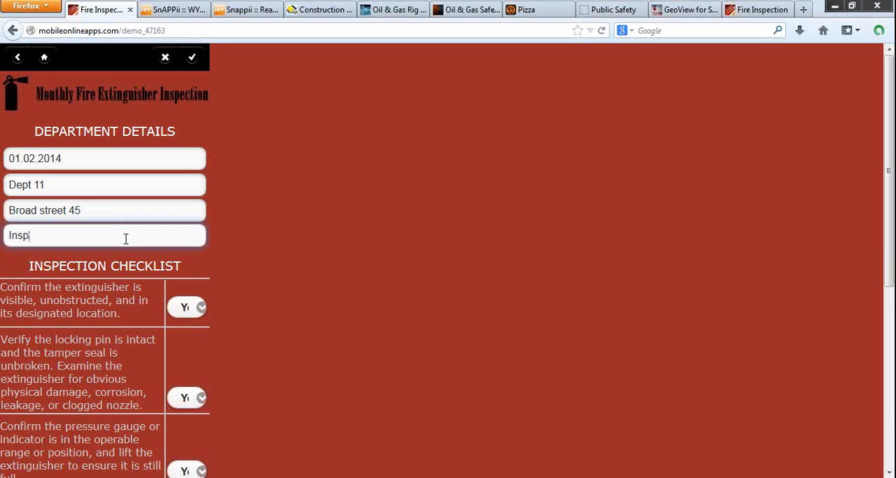
pyautogui.write('ector Harris')
# Step: Answer the inspection checklist with No for the locking pin check and the initial and date check, and Yes for the others
pyautogui.scroll(-4, 125, 238)
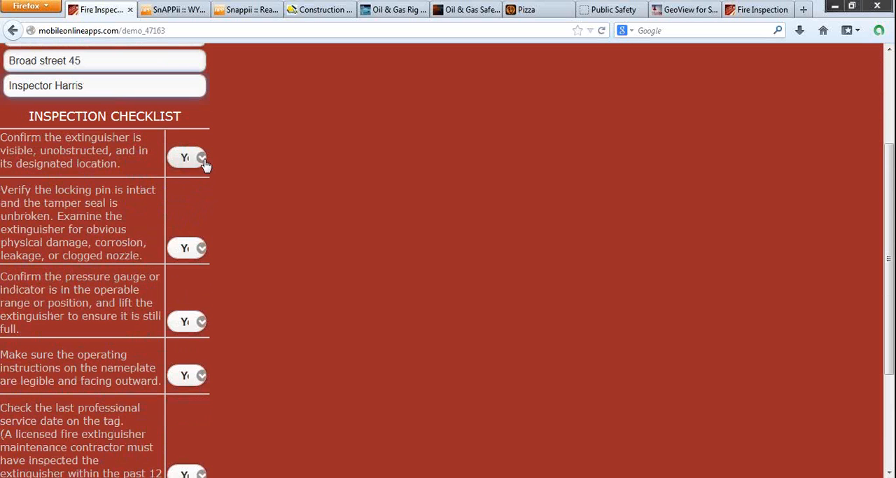
pyautogui.click(204, 163)
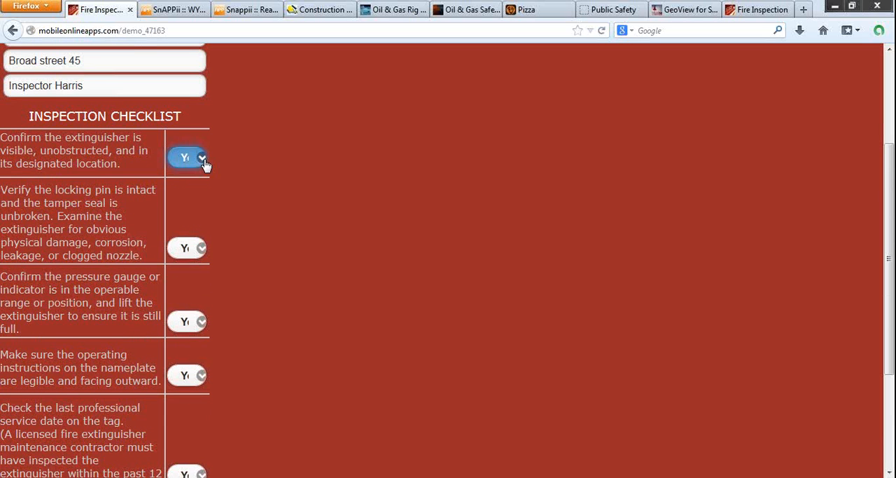
pyautogui.click(200, 250)
pyautogui.click(191, 277)
pyautogui.click(194, 321)
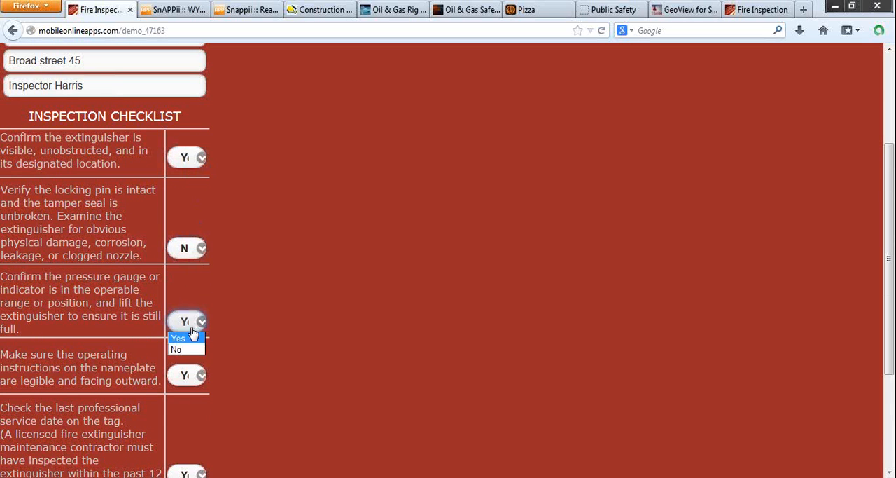
pyautogui.click(187, 339)
pyautogui.click(193, 378)
pyautogui.click(193, 393)
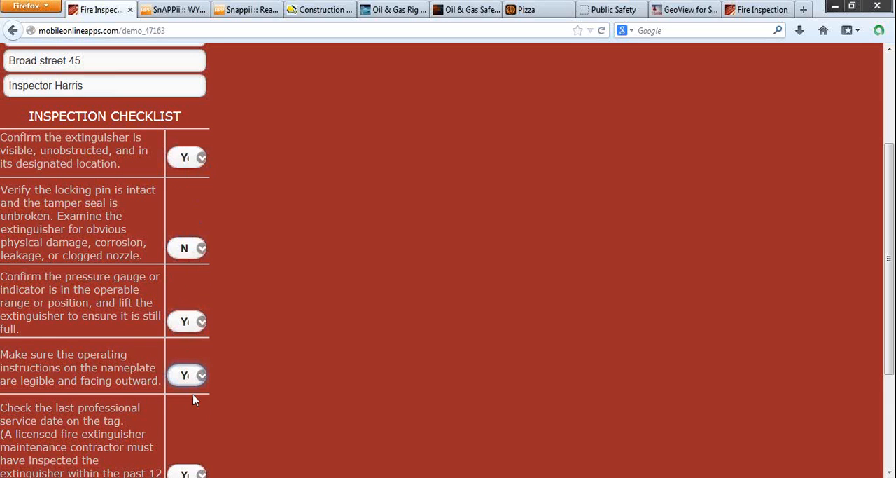
pyautogui.scroll(-4, 194, 397)
pyautogui.click(201, 375)
pyautogui.click(182, 398)
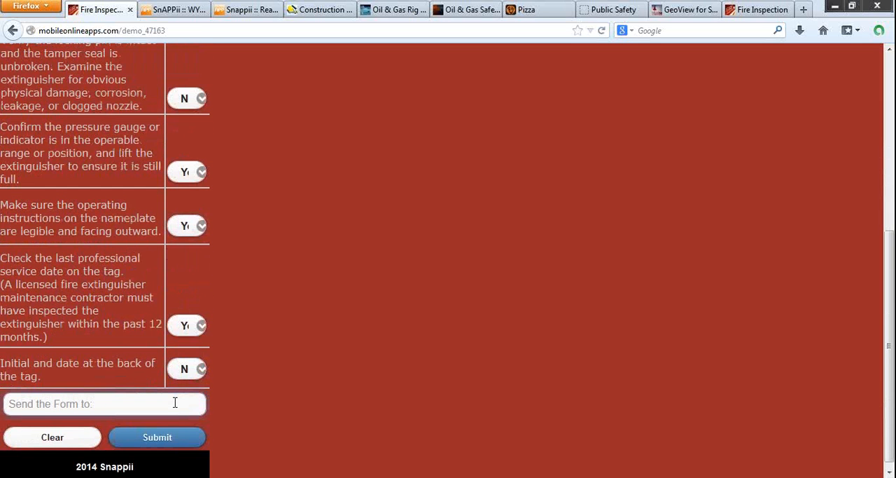
# Step: Fill in the recipient's e-mail address in the Send the Form to field
pyautogui.click(175, 403)
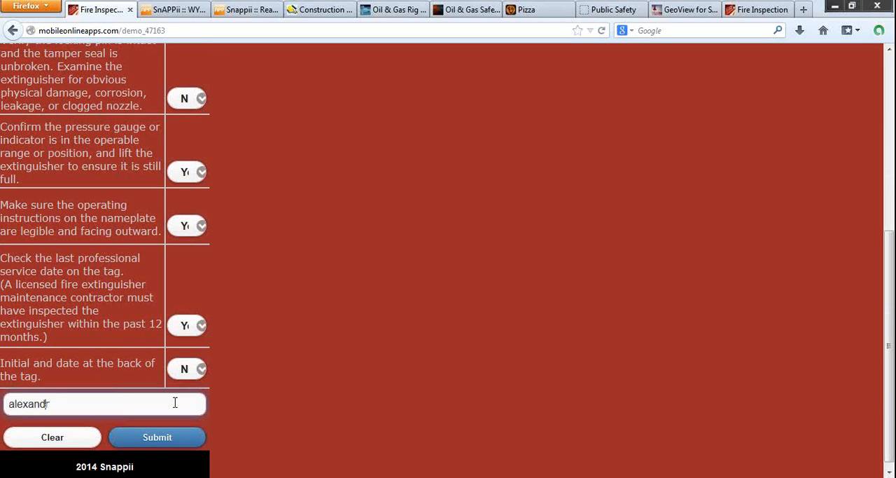
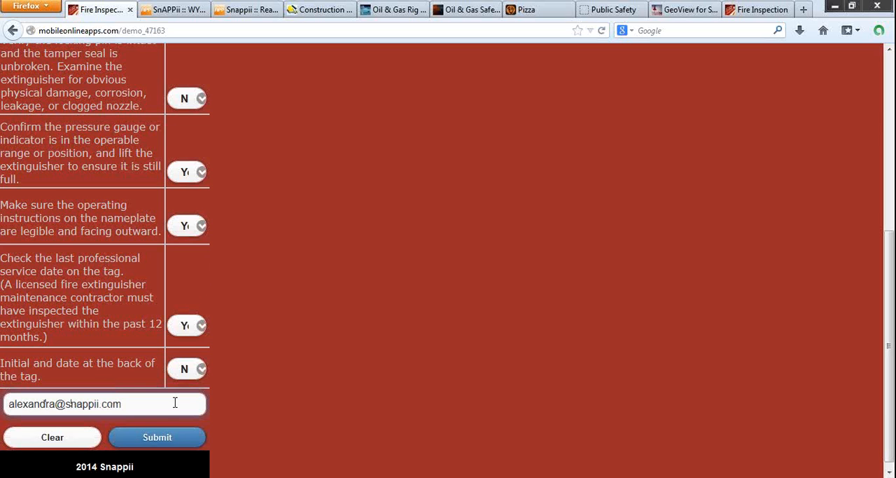
# Step: Submit the completed Monthly Fire Extinguisher Inspection form and dismiss the resulting dialogs
pyautogui.click(159, 440)
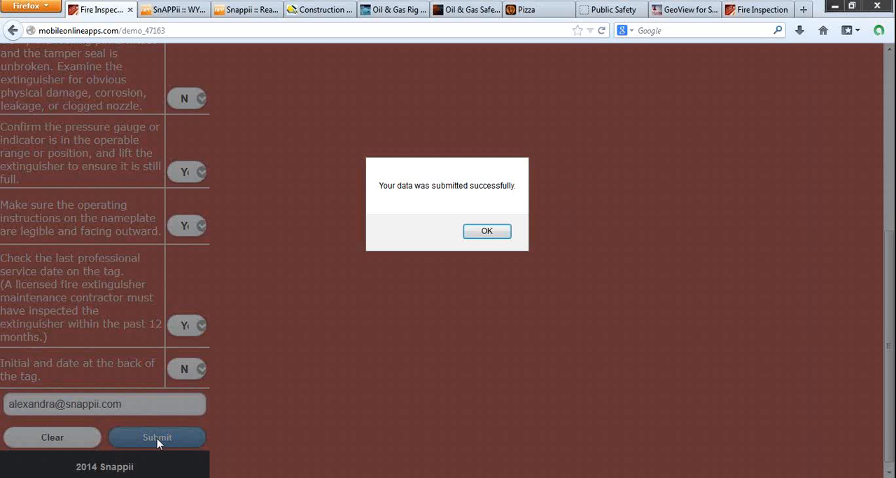
pyautogui.click(494, 235)
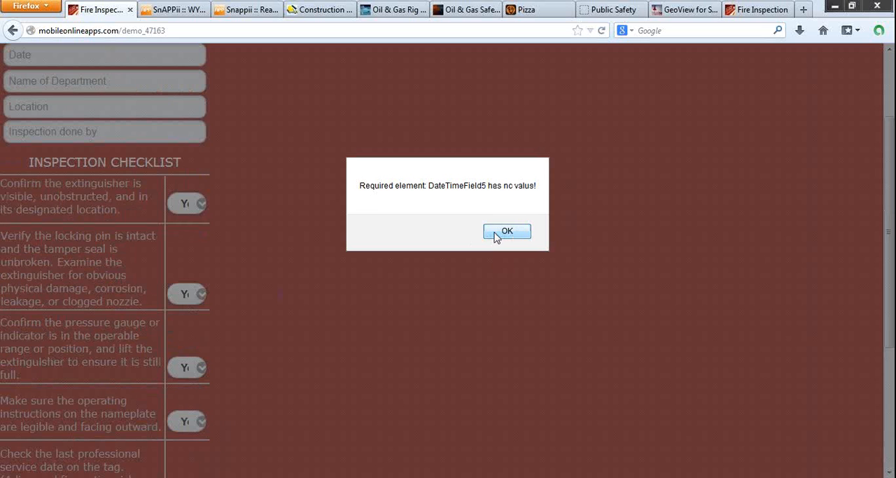
pyautogui.click(512, 232)
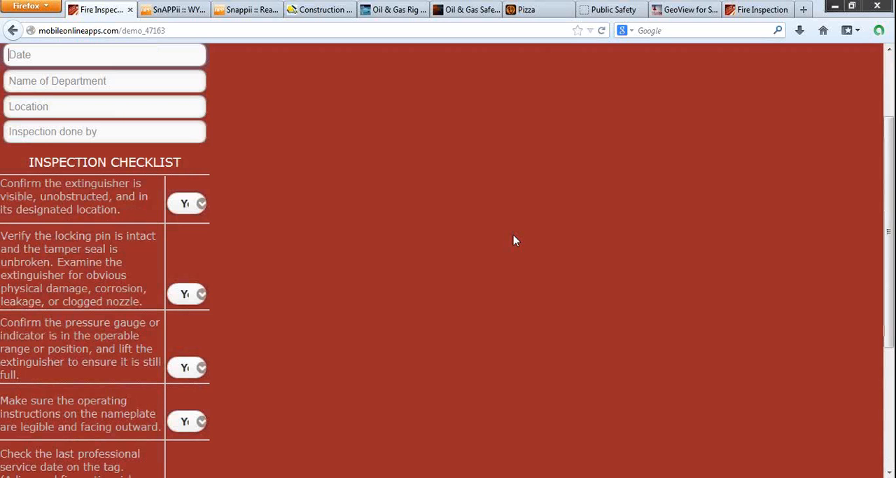
pyautogui.scroll(3, 294, 204)
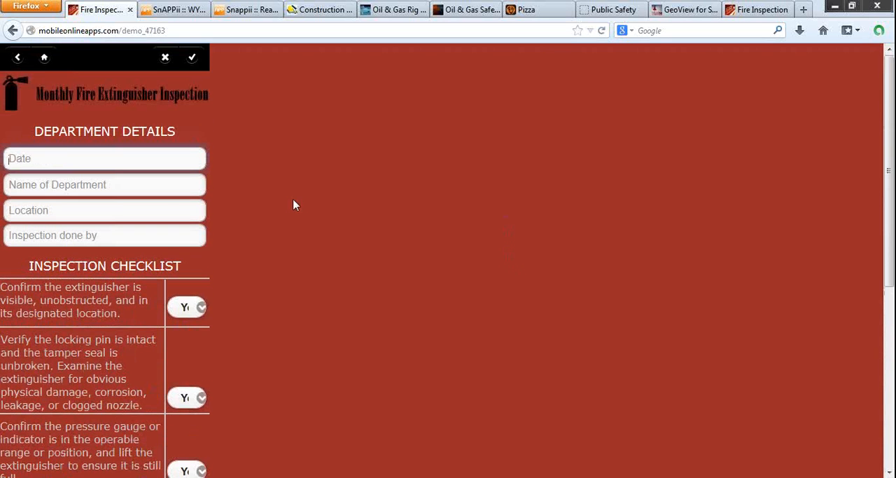
# Step: Review the second stored Monthly Fire Extinguisher Inspection form in the MyReports section, from department details to checklist answers, and return to MyReports
pyautogui.click(17, 59)
pyautogui.click(19, 61)
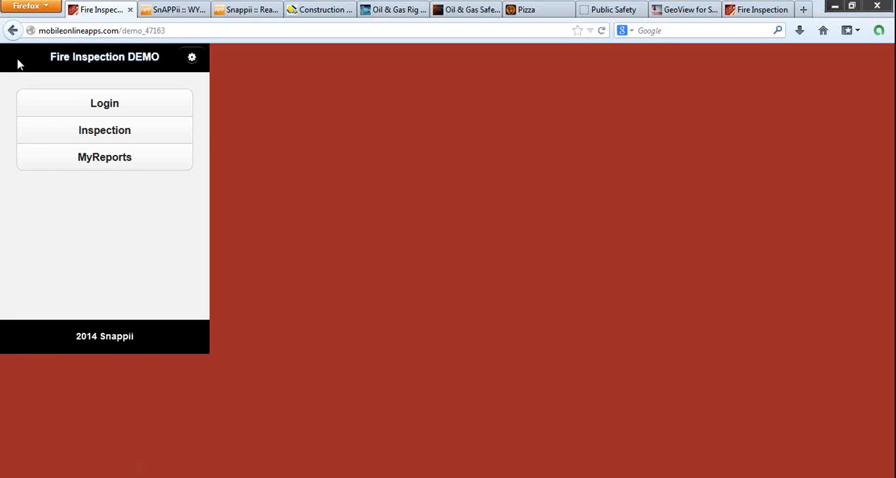
pyautogui.click(103, 162)
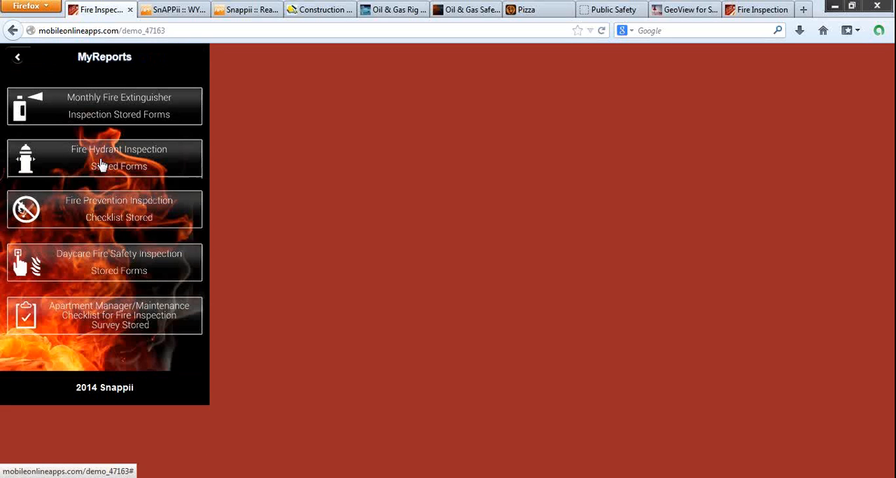
pyautogui.click(108, 111)
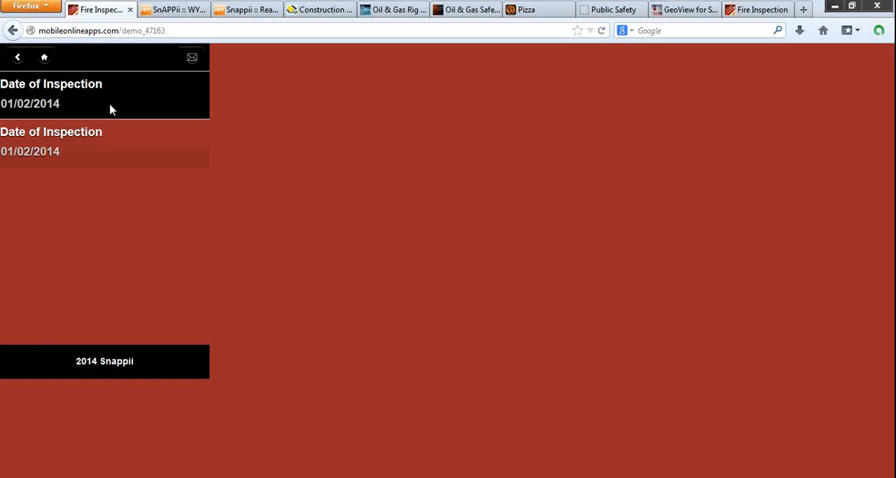
pyautogui.click(84, 154)
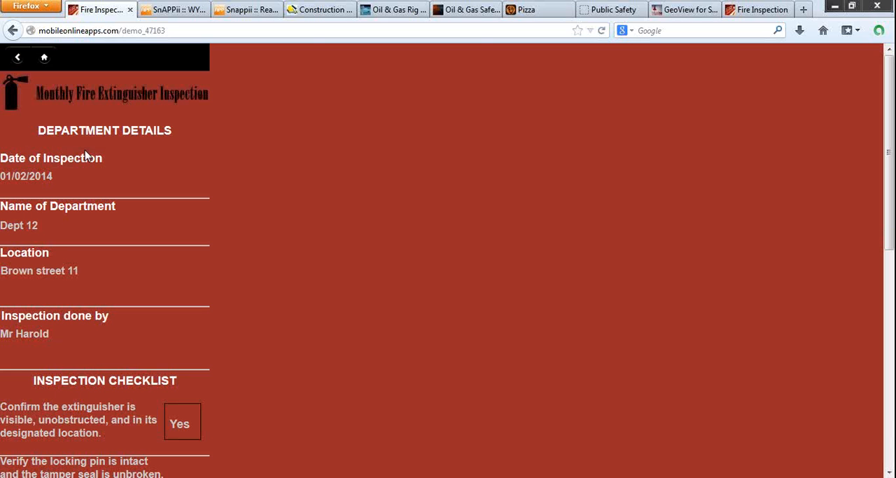
pyautogui.scroll(-7, 126, 234)
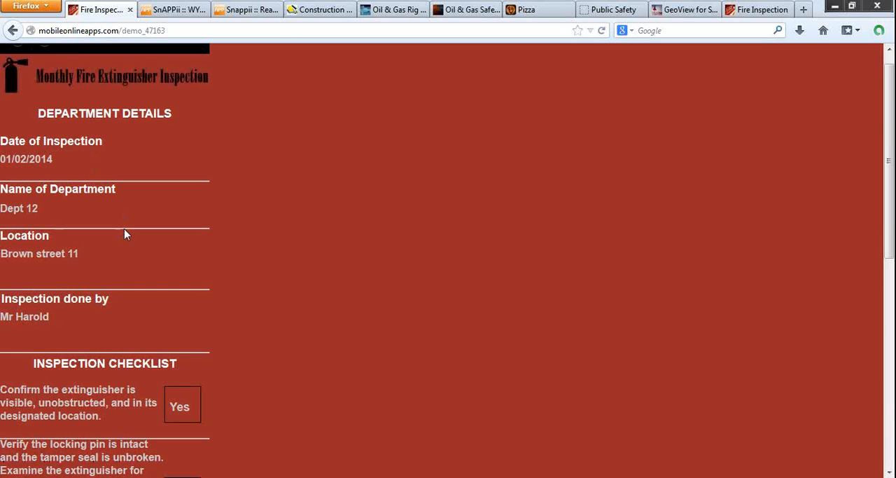
pyautogui.scroll(-3, 127, 234)
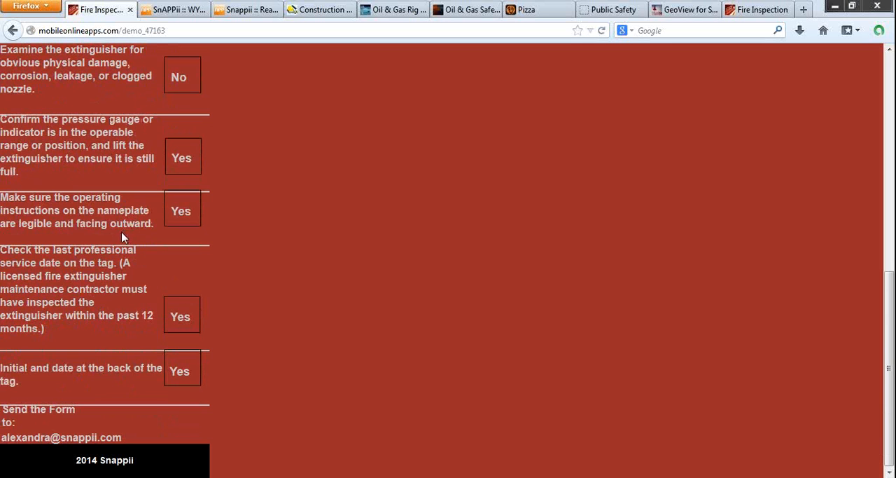
pyautogui.scroll(15, 122, 238)
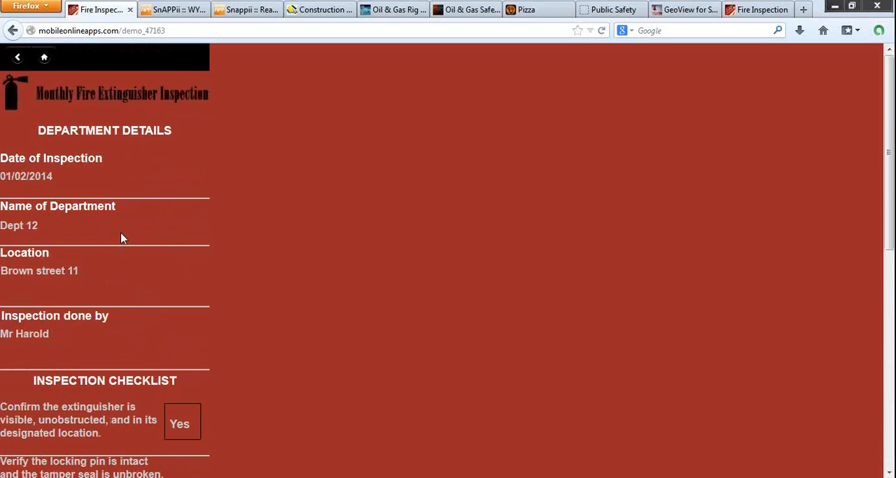
pyautogui.click(18, 58)
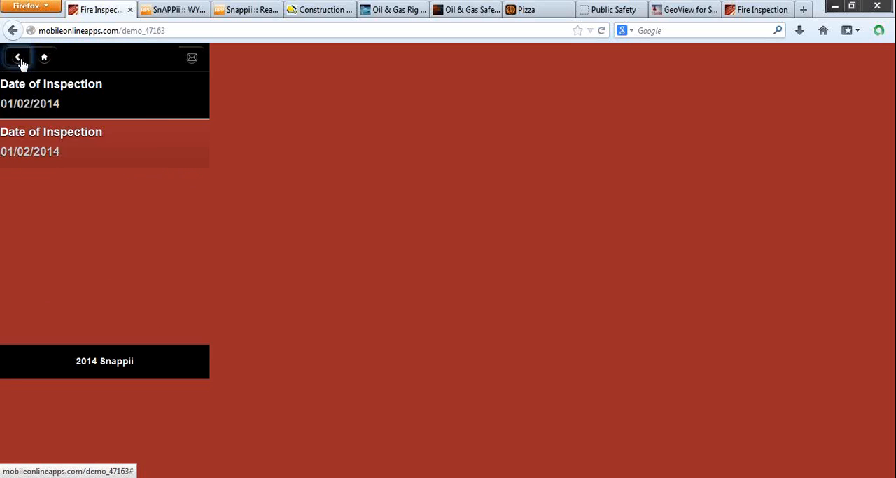
pyautogui.click(19, 60)
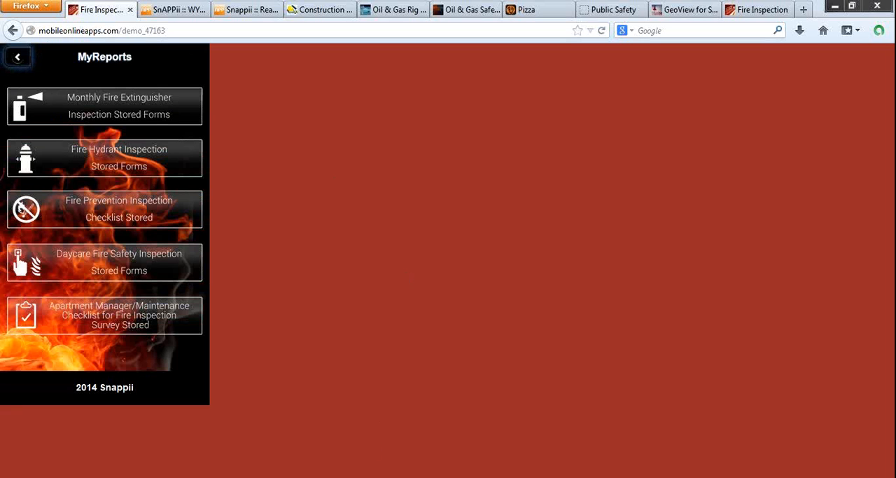
# Step: Switch to Report.pdf in Adobe Reader, read the inspection report through to its end, and return to the demo in Firefox
pyautogui.click(354, 477)
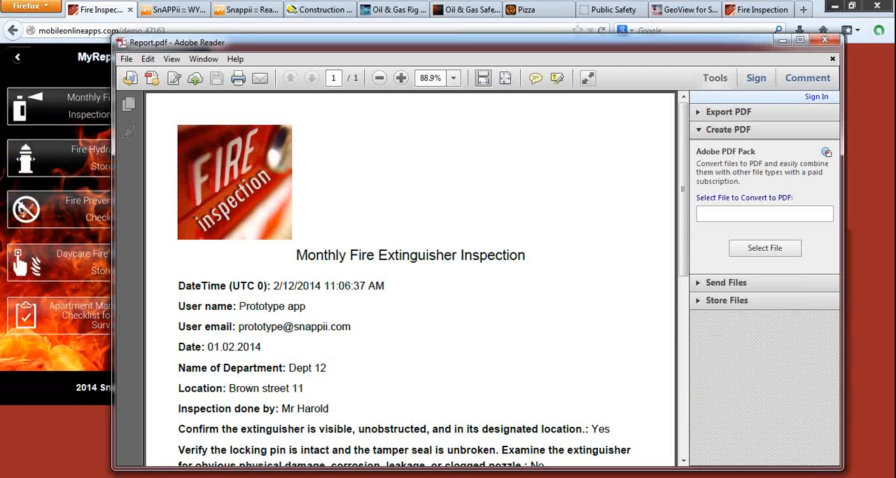
pyautogui.doubleClick(375, 50)
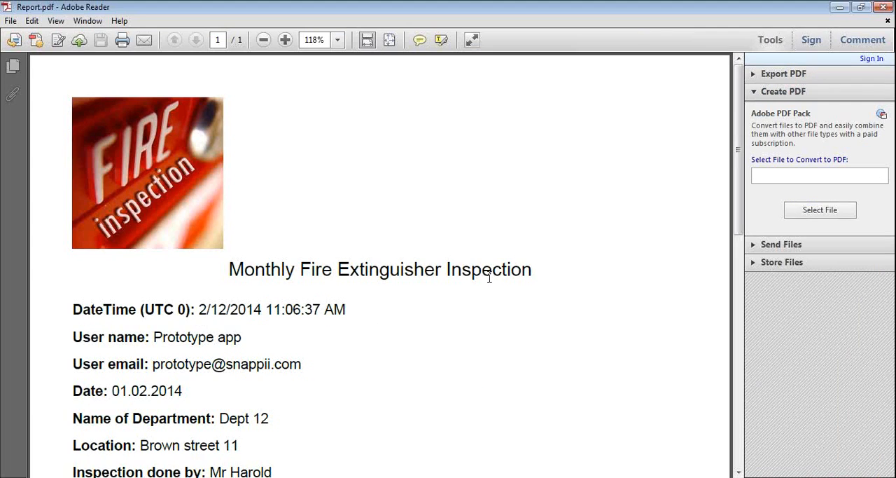
pyautogui.scroll(-1, 491, 276)
pyautogui.scroll(1, 490, 276)
pyautogui.scroll(-3, 426, 310)
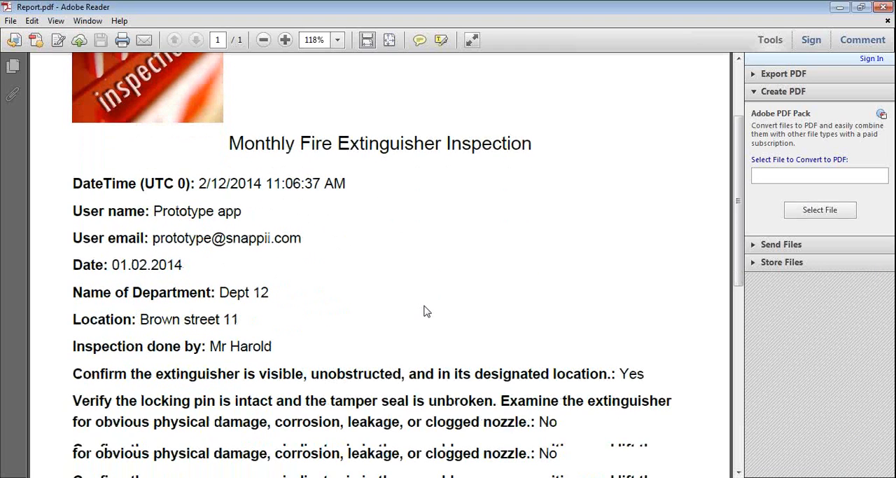
pyautogui.scroll(-2, 426, 311)
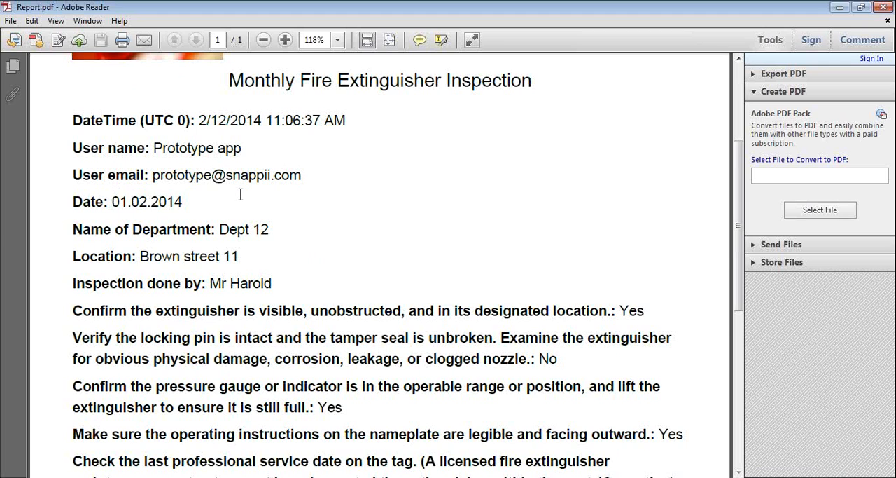
pyautogui.scroll(-8, 240, 196)
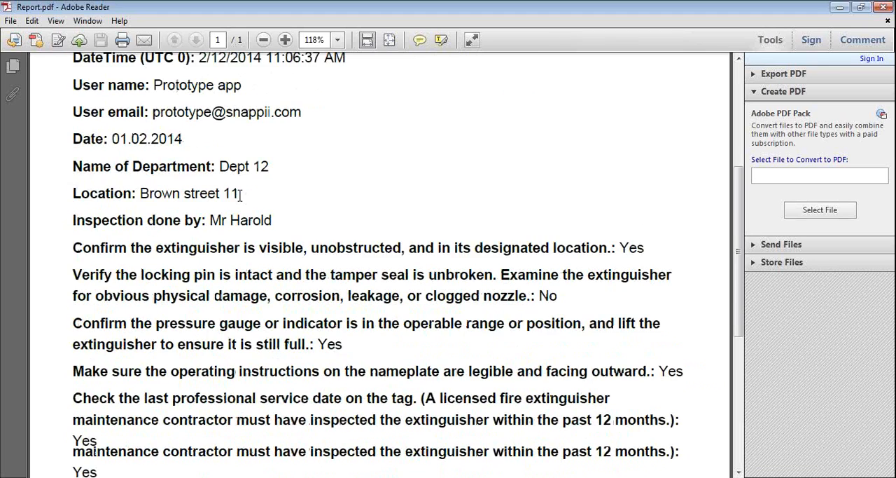
pyautogui.scroll(-3, 240, 196)
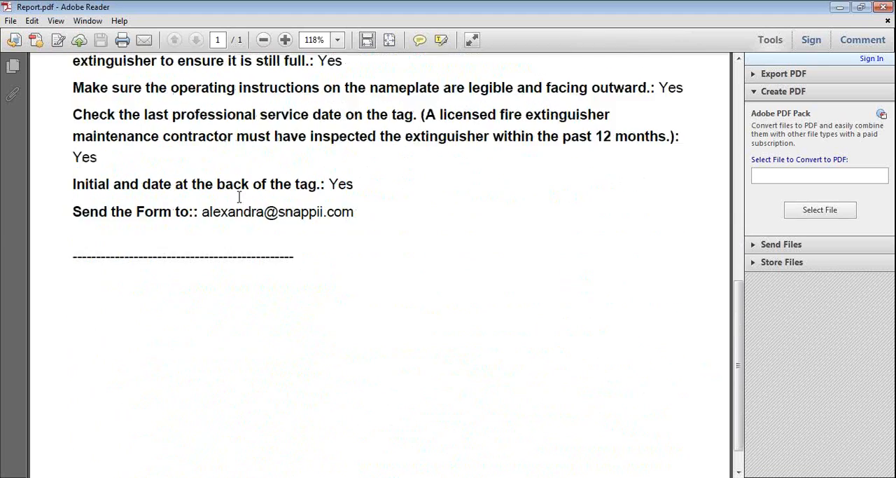
pyautogui.scroll(15, 239, 198)
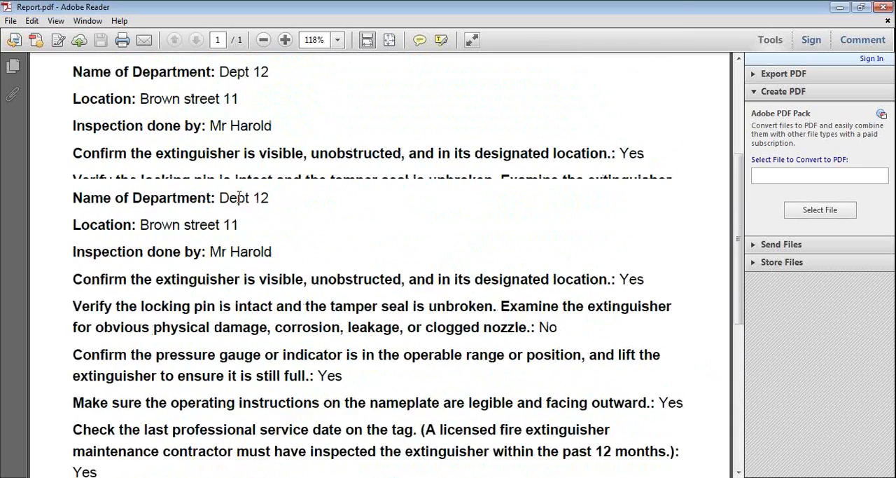
pyautogui.doubleClick(465, 9)
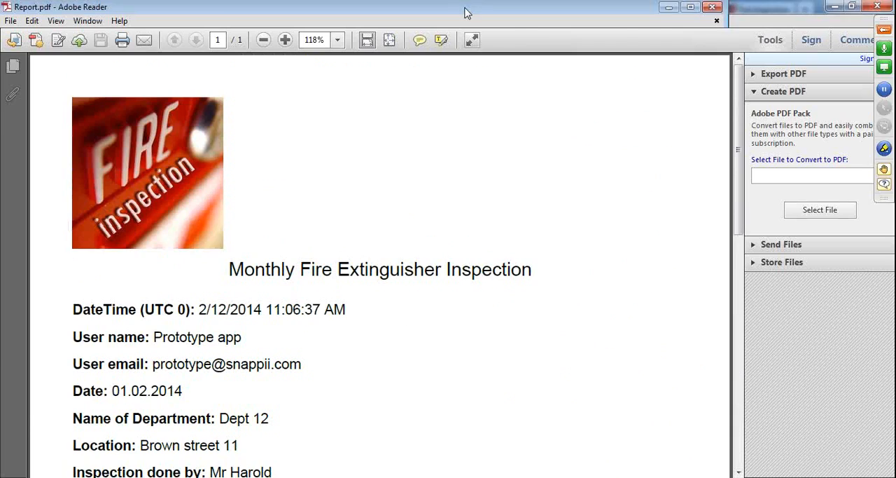
pyautogui.click(860, 312)
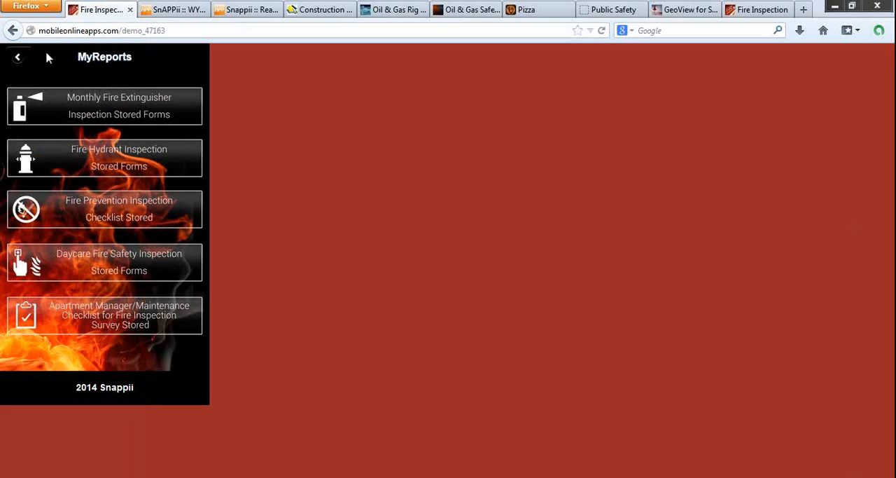
# Step: Show the demo's Inspection section, and examine the Monthly Fire Extinguisher Inspection form layout in the Snappii app builder
pyautogui.click(18, 58)
pyautogui.click(116, 129)
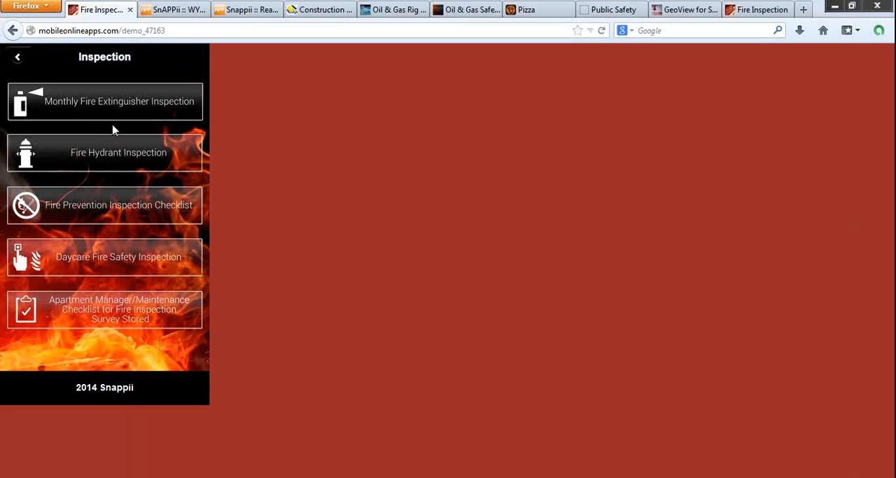
pyautogui.click(184, 12)
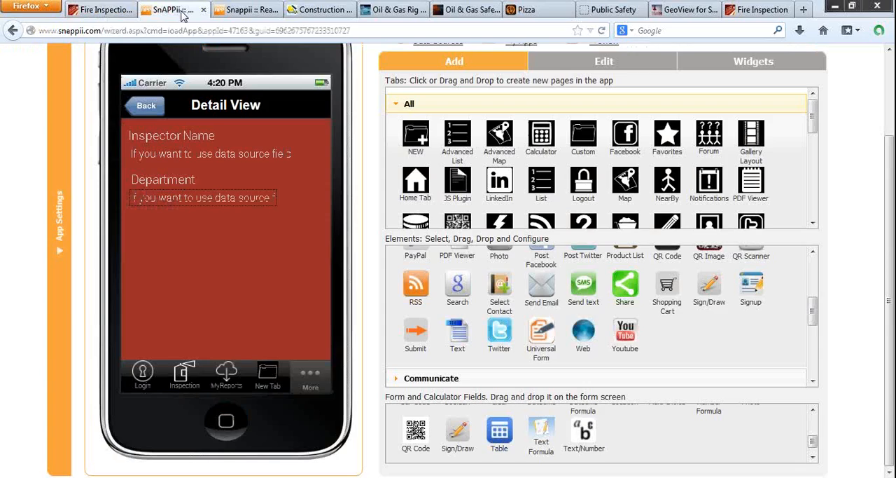
pyautogui.click(184, 376)
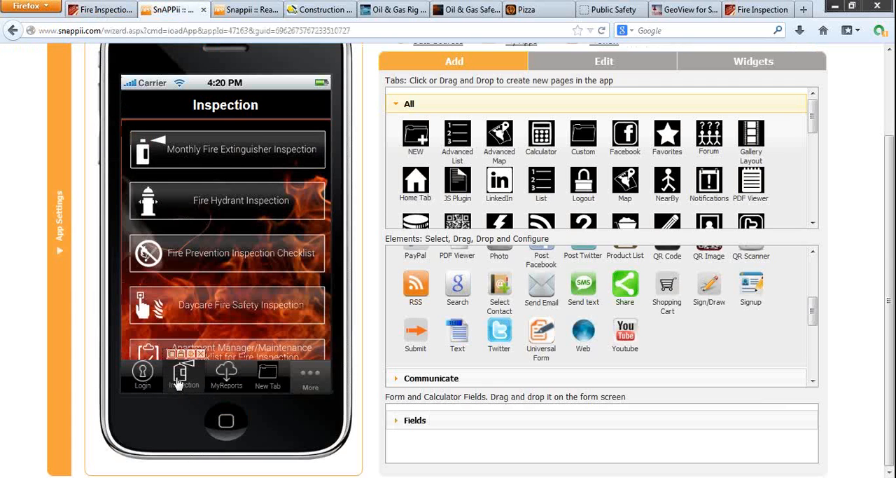
pyautogui.click(213, 158)
pyautogui.scroll(-3, 251, 253)
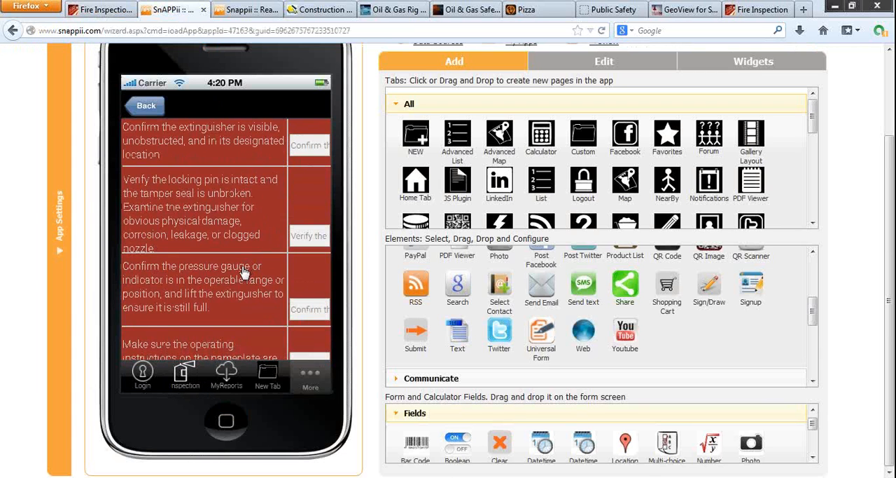
pyautogui.scroll(3, 244, 272)
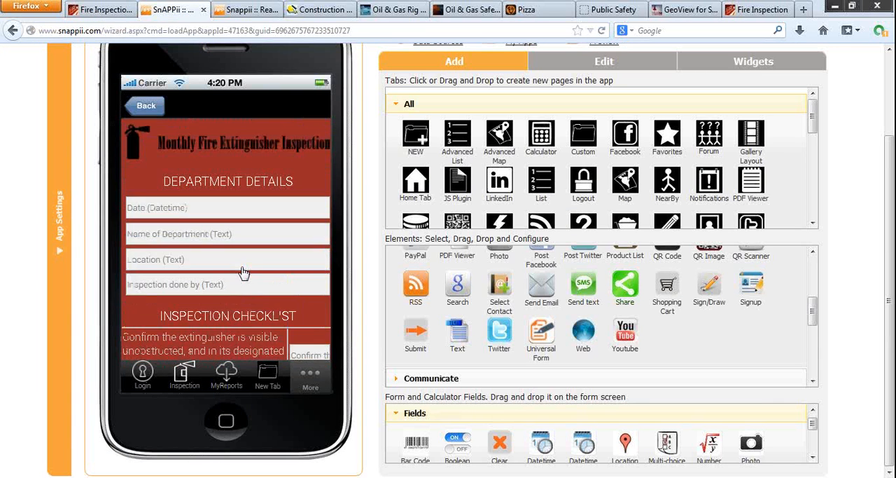
# Step: Examine the Detail View of the Monthly Fire Extinguisher Inspection Stored Forms under MyReports in the builder
pyautogui.click(227, 374)
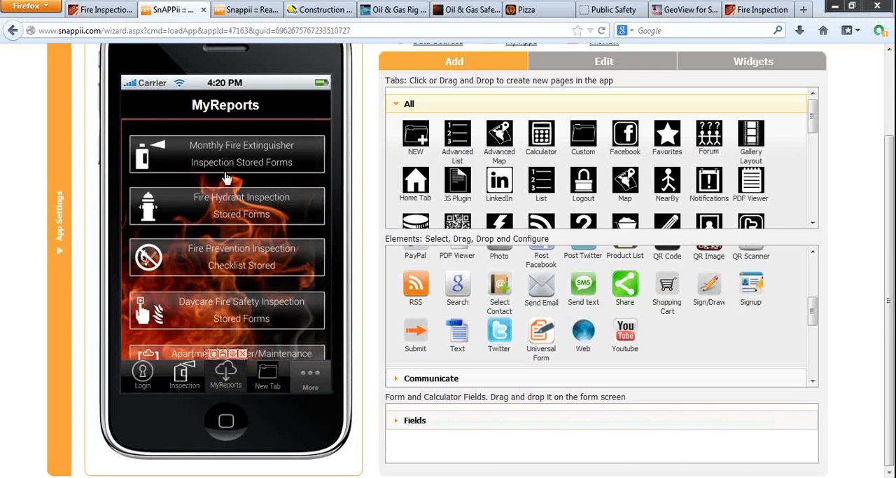
pyautogui.click(227, 160)
pyautogui.click(227, 161)
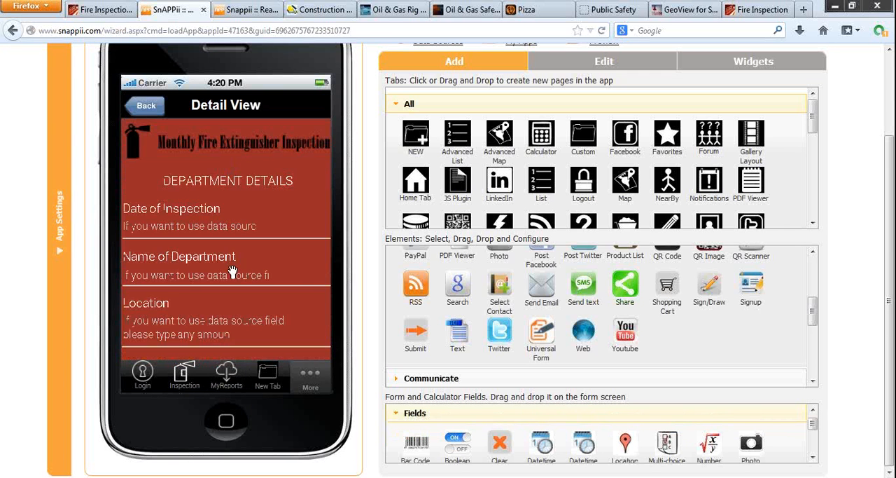
pyautogui.scroll(-6, 238, 281)
pyautogui.scroll(-5, 243, 295)
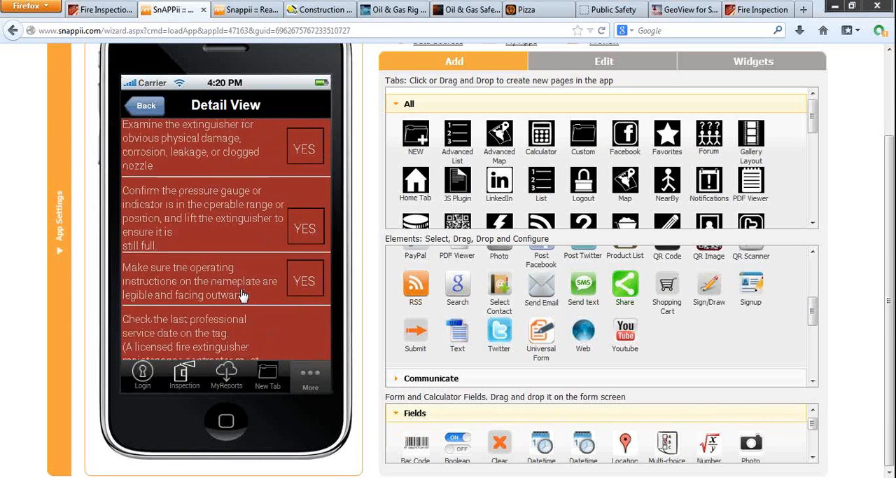
pyautogui.scroll(10, 241, 294)
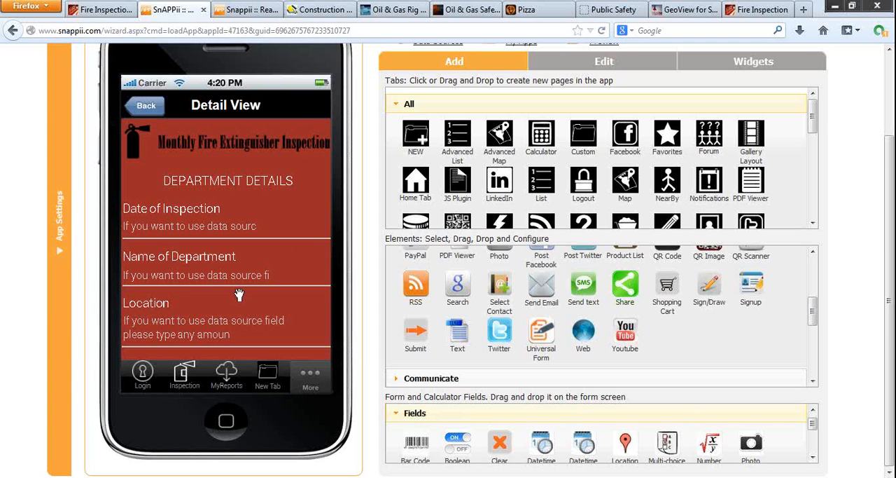
# Step: Return to the running demo and examine its Monthly Fire Extinguisher Inspection and Fire Hydrant Inspection forms
pyautogui.click(90, 12)
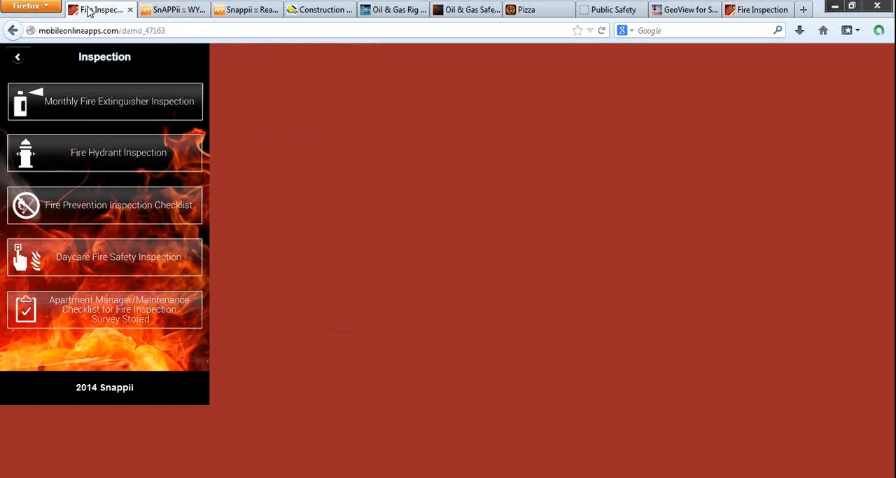
pyautogui.click(96, 105)
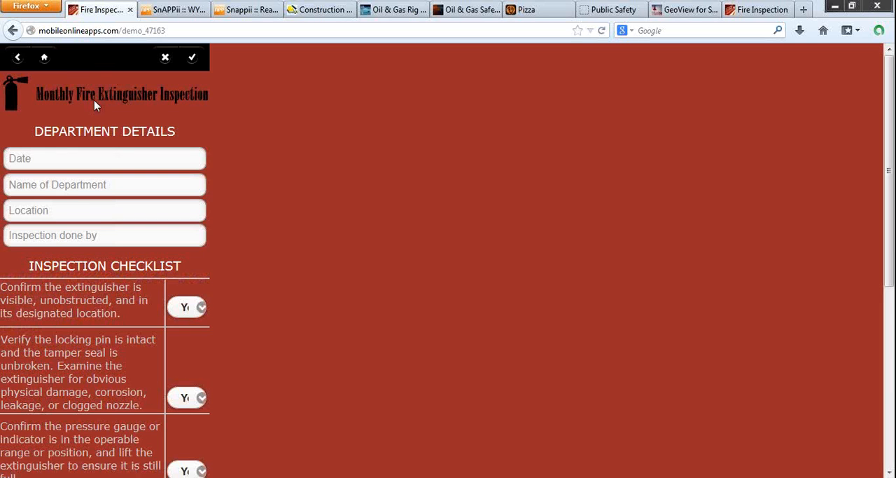
pyautogui.click(18, 60)
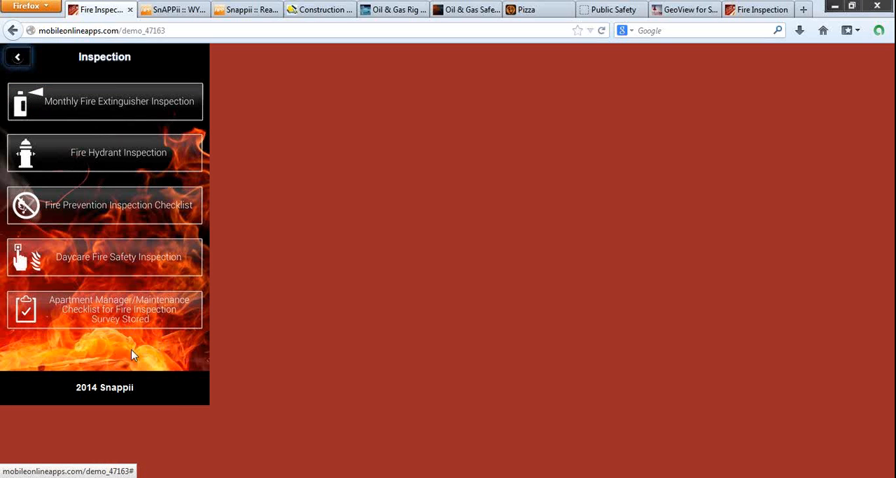
pyautogui.click(110, 161)
pyautogui.scroll(-5, 104, 216)
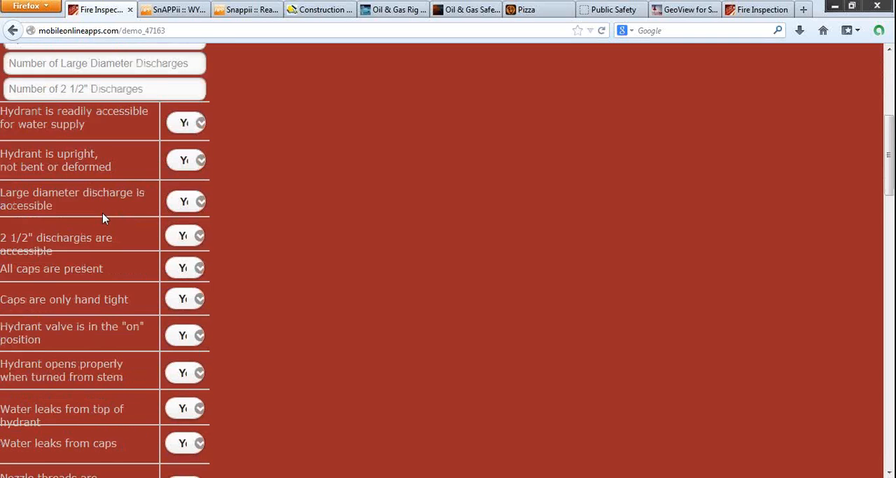
# Step: Examine the Fire Hydrant Inspection form, and view the Daycare Fire Safety Inspection and Apartment Manager/Maintenance Checklist forms in the demo
pyautogui.scroll(-7, 104, 217)
pyautogui.scroll(11, 104, 215)
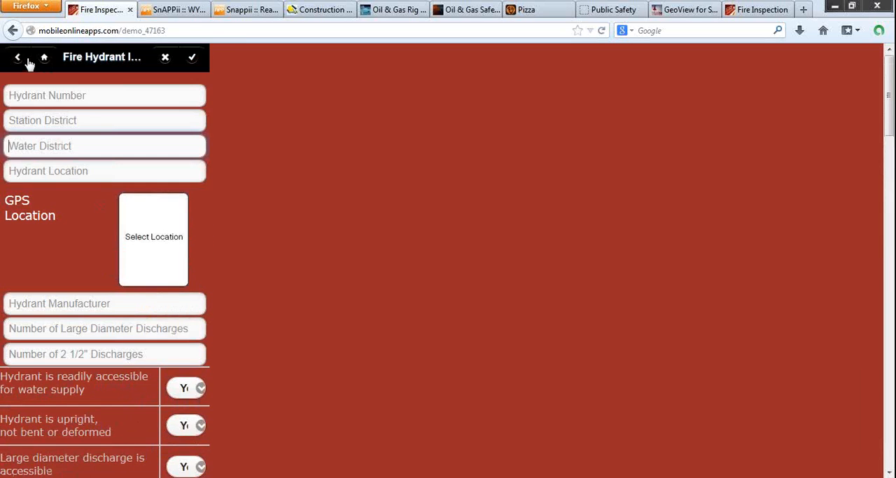
pyautogui.click(19, 58)
pyautogui.click(100, 256)
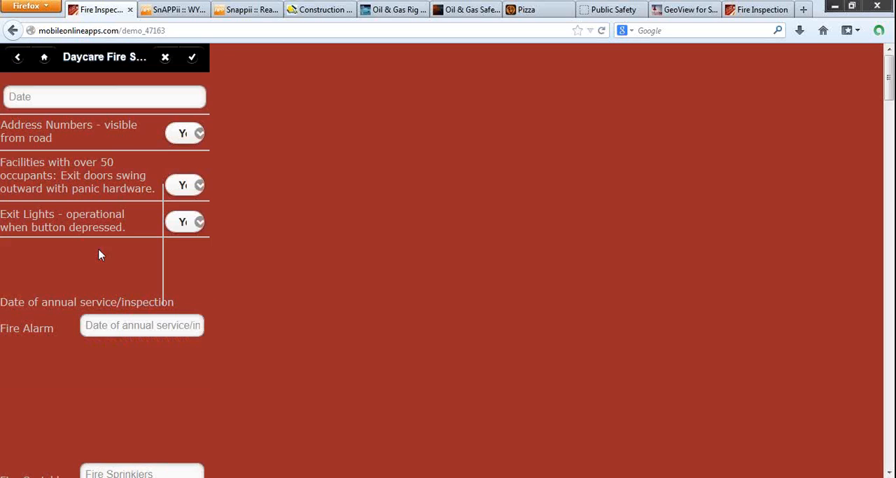
pyautogui.click(19, 58)
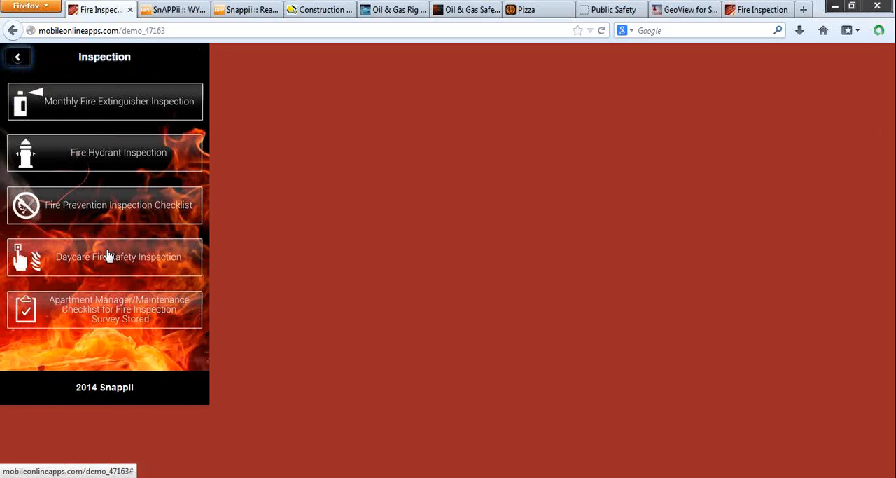
pyautogui.click(119, 317)
# Step: Return to the demo's main menu and show the MyReports section with its stored forms
pyautogui.click(18, 59)
pyautogui.click(18, 58)
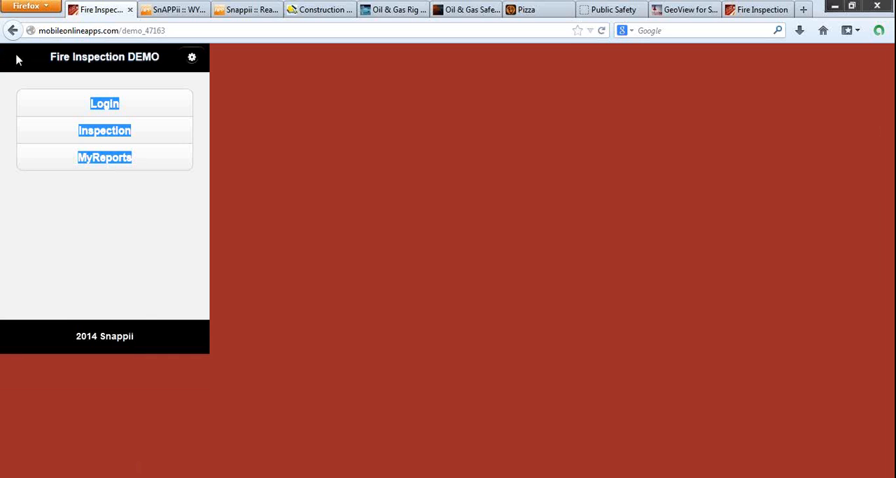
pyautogui.click(100, 160)
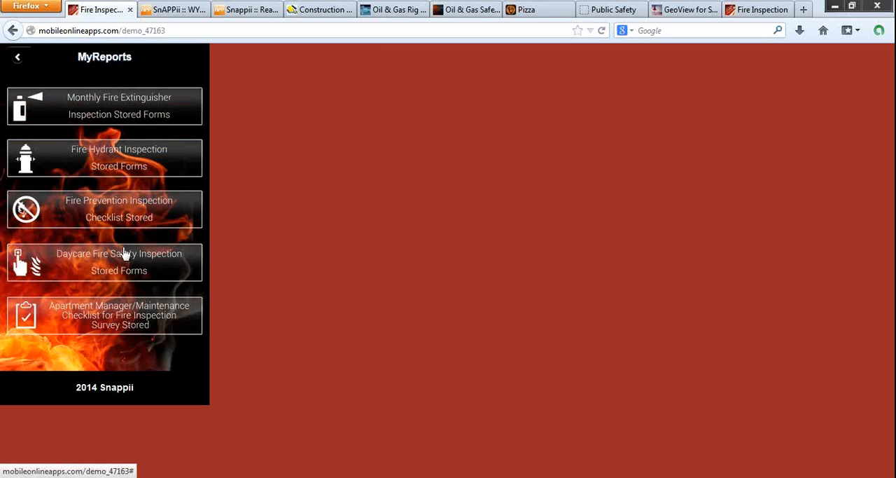
# Step: Switch to the Snappii app builder and examine the Inspection section and its Monthly Fire Extinguisher Inspection form from start to end
pyautogui.click(194, 13)
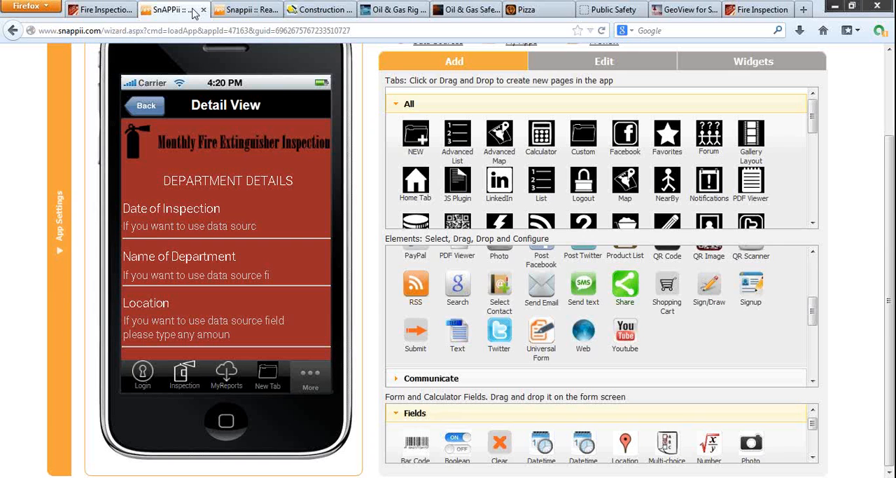
pyautogui.click(186, 376)
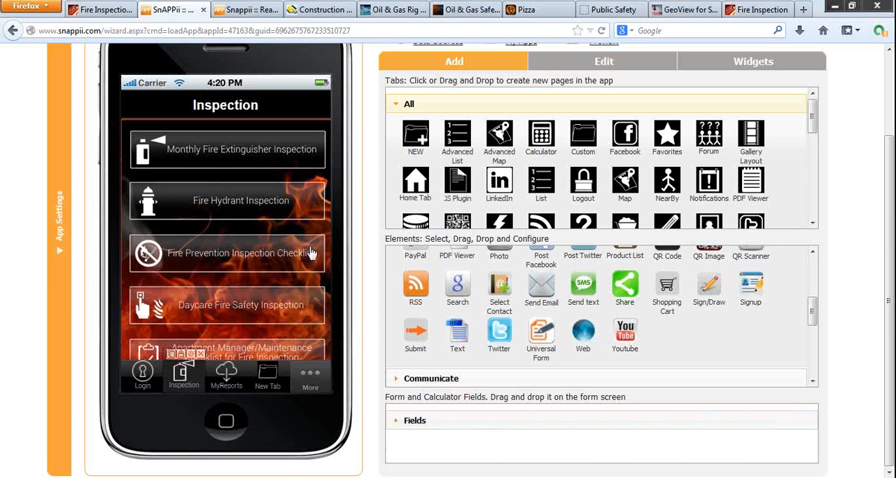
pyautogui.scroll(-4, 315, 315)
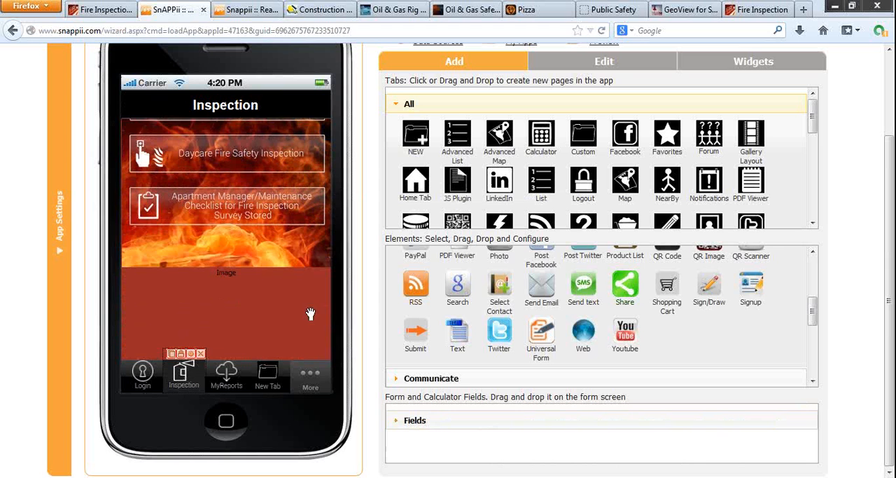
pyautogui.click(297, 245)
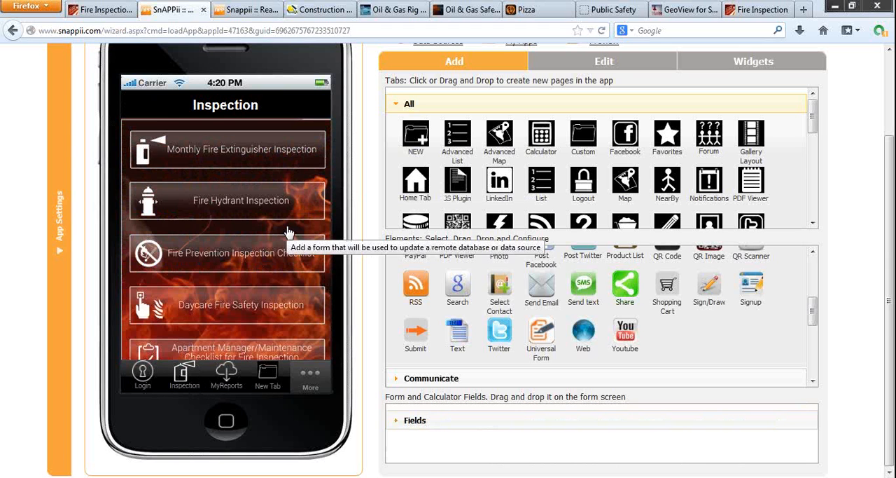
pyautogui.click(271, 164)
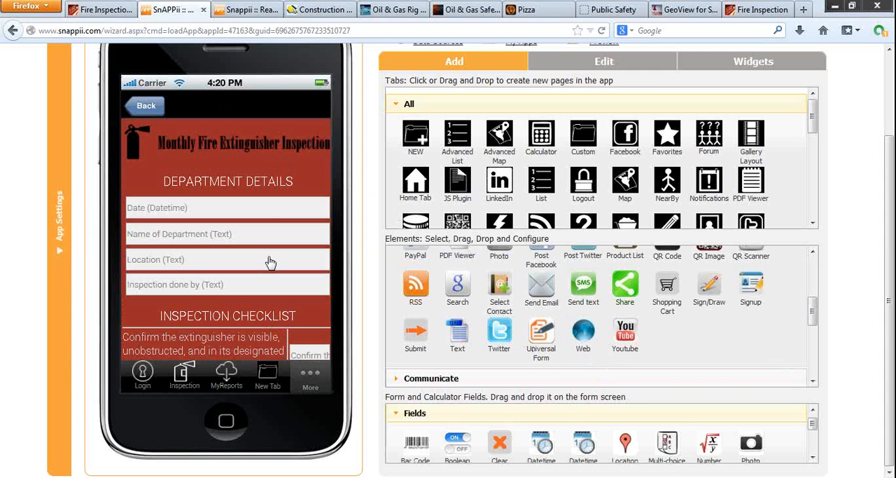
pyautogui.scroll(-8, 216, 279)
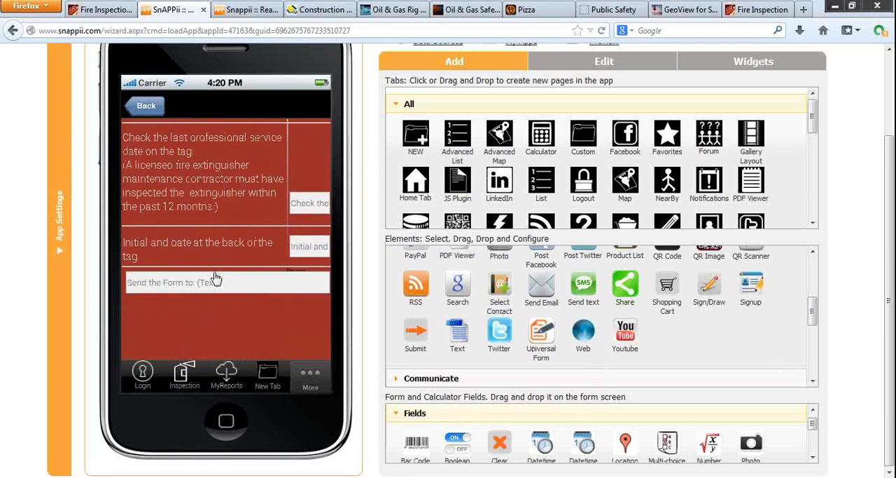
pyautogui.scroll(8, 215, 279)
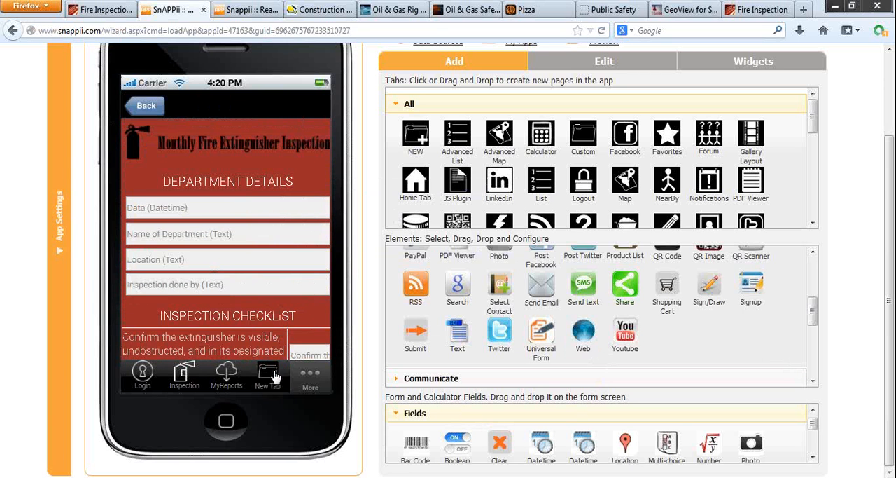
# Step: Examine the Detail View of the Monthly Fire Extinguisher Inspection Stored Forms in the builder, and return to the MyReports overview
pyautogui.click(227, 378)
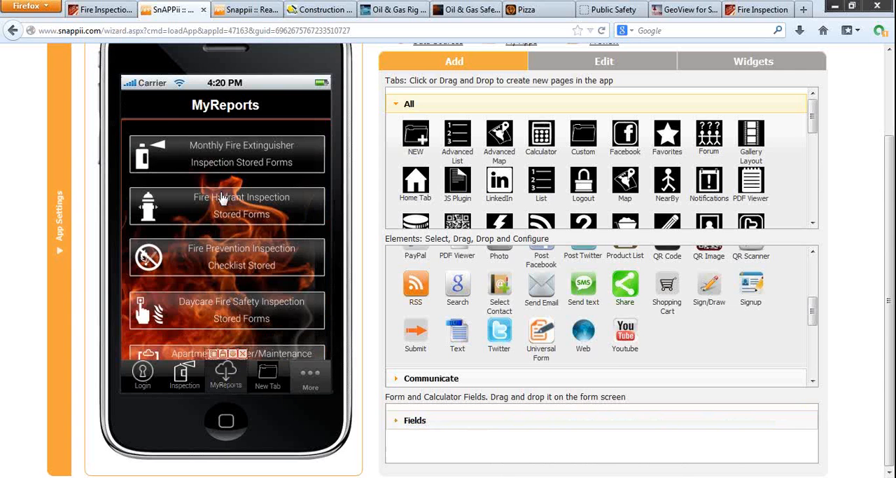
pyautogui.click(223, 150)
pyautogui.click(223, 162)
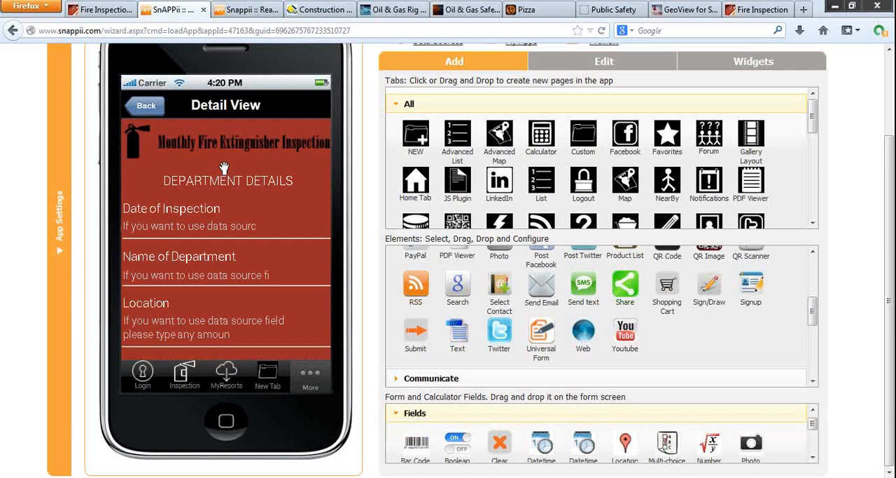
pyautogui.scroll(-5, 258, 258)
pyautogui.scroll(-3, 258, 258)
pyautogui.scroll(10, 258, 258)
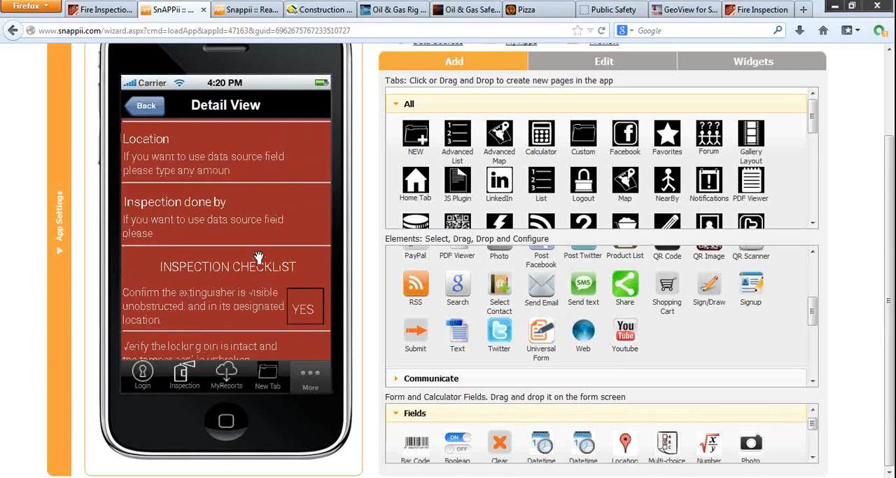
pyautogui.click(154, 108)
pyautogui.click(150, 109)
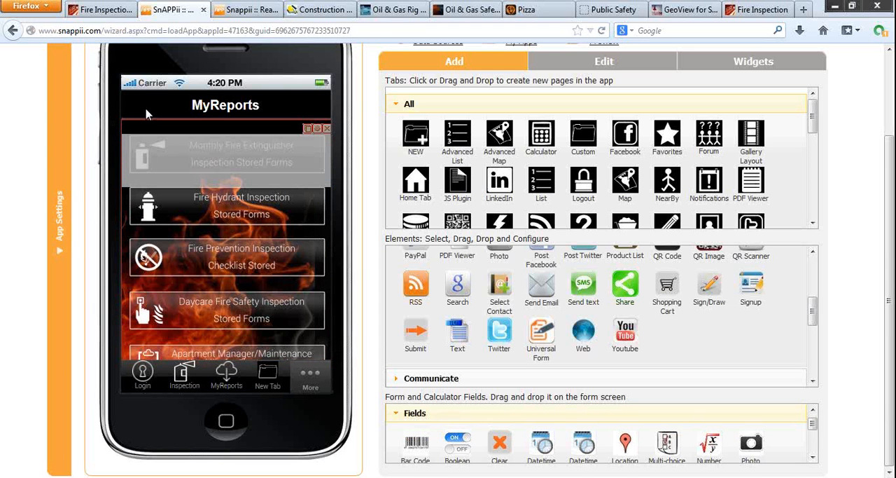
pyautogui.scroll(2, 374, 101)
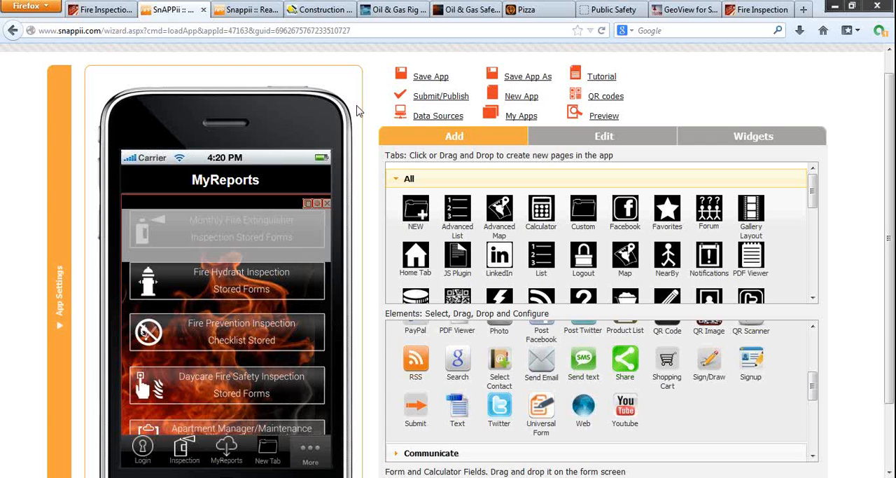
# Step: View the app's data sources and the available data source templates, and close the data source settings
pyautogui.click(418, 118)
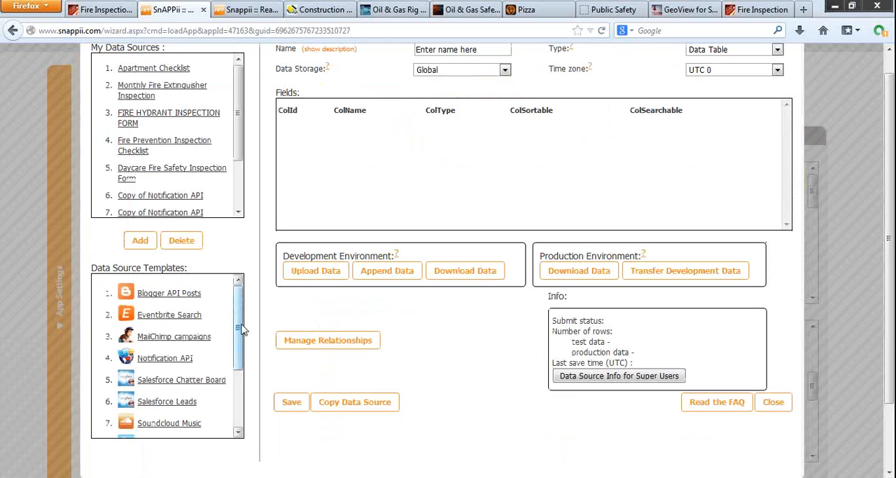
pyautogui.moveTo(240, 342); pyautogui.dragTo(237, 320)
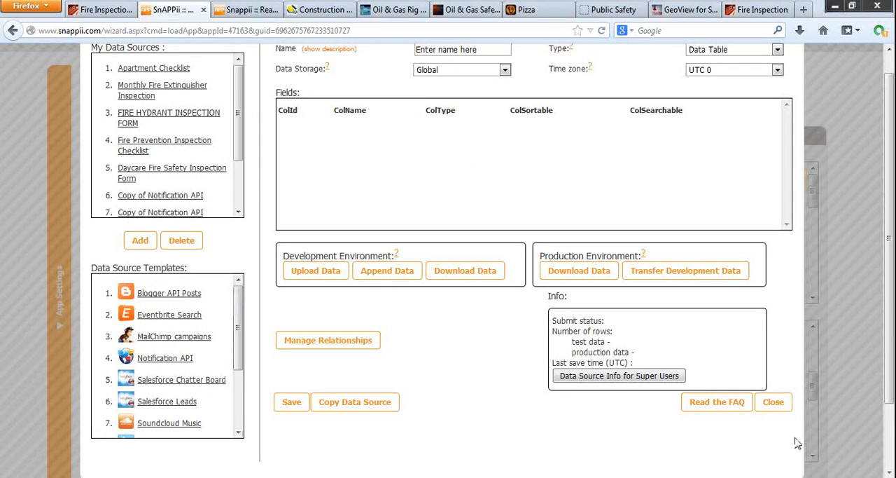
pyautogui.click(773, 402)
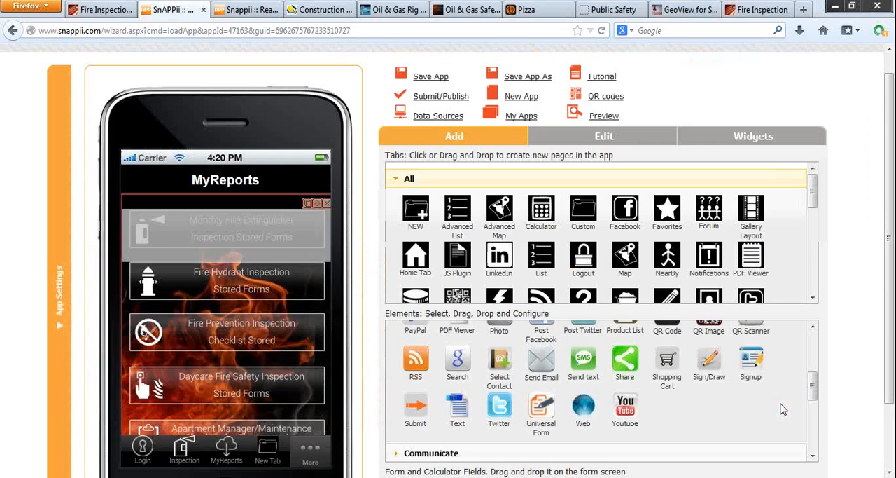
# Step: View Snappii's ready-made apps page, and show the About page of the Fire Inspection demo
pyautogui.click(260, 14)
pyautogui.moveTo(525, 63)
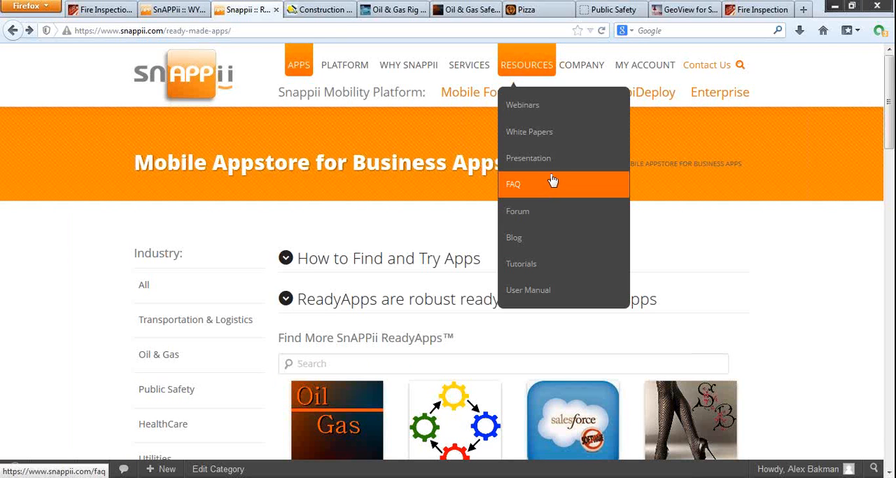
pyautogui.click(758, 9)
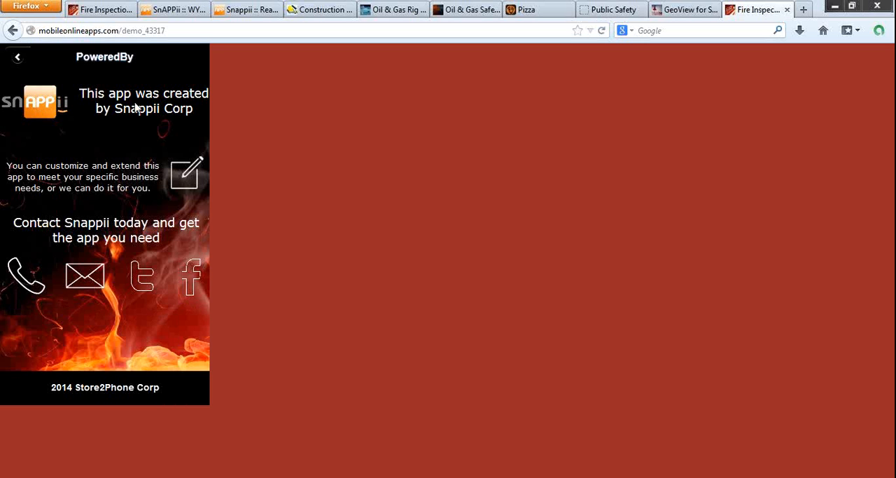
pyautogui.click(18, 63)
pyautogui.click(91, 140)
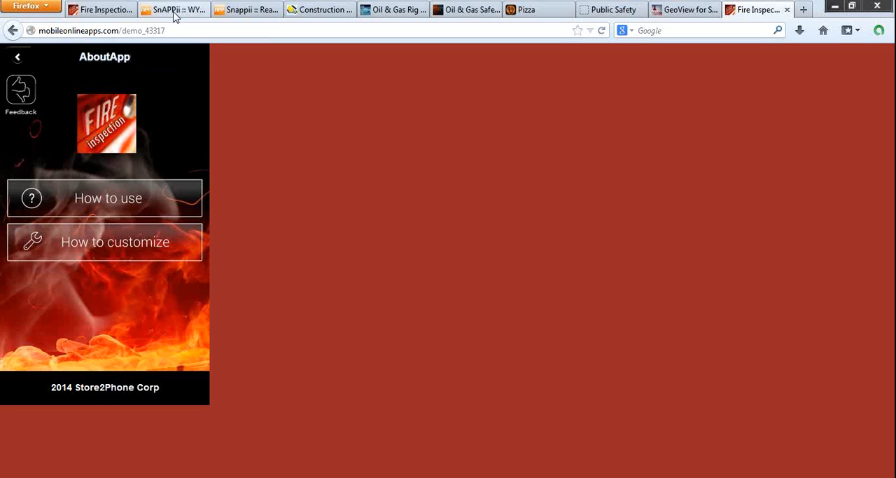
# Step: View the Construction, Oil & Gas Rig, Oil & Gas Safety, Pizza, Public Safety and GeoView demos, and return to the Fire Inspection demo
pyautogui.click(326, 17)
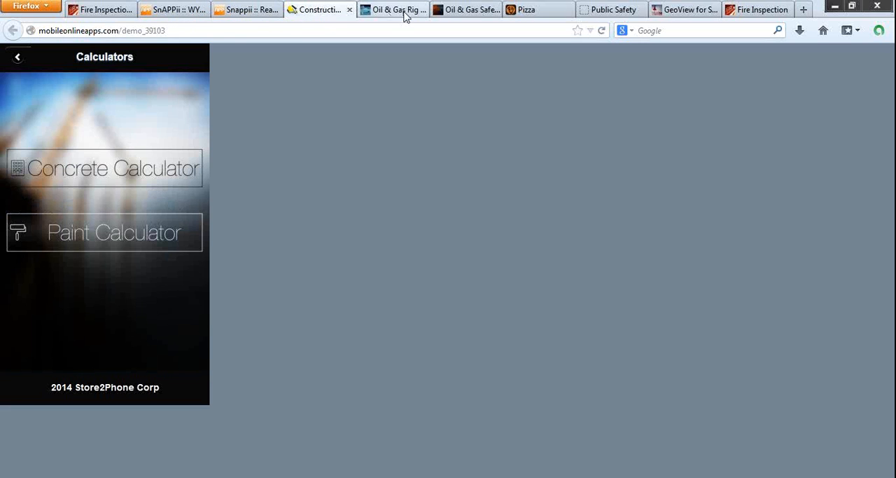
pyautogui.click(406, 16)
pyautogui.click(466, 15)
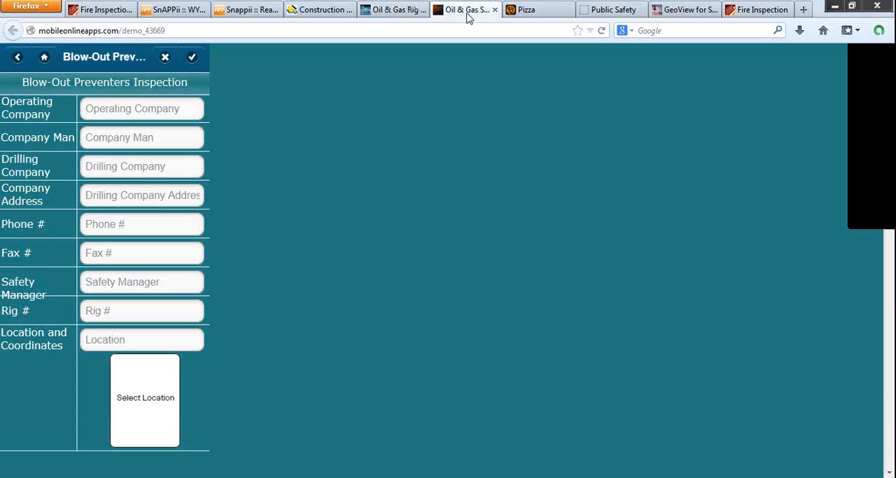
pyautogui.click(531, 17)
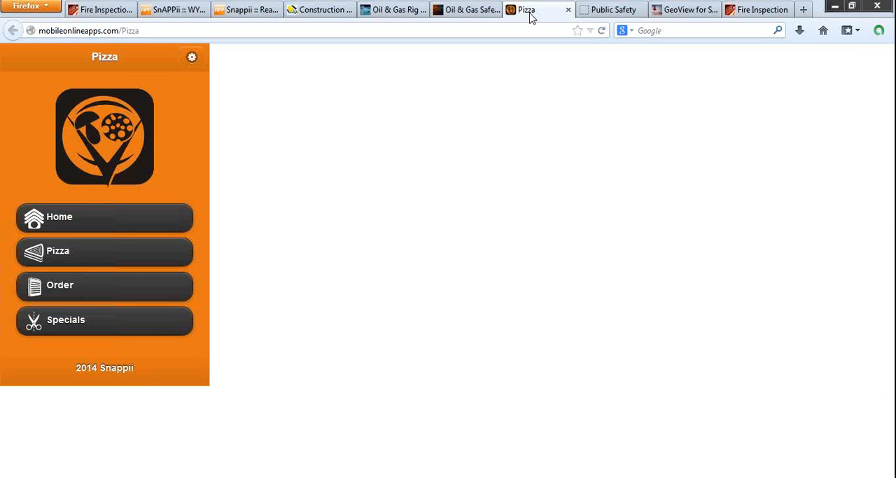
pyautogui.click(601, 14)
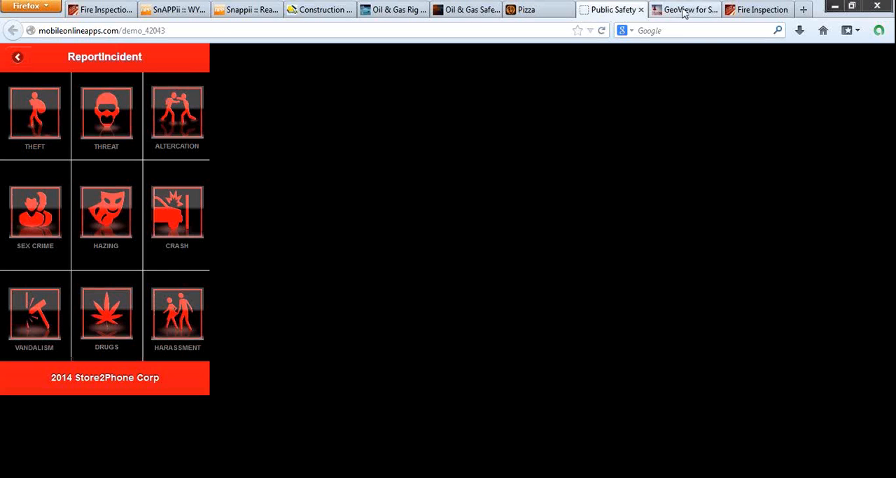
pyautogui.click(685, 14)
pyautogui.click(762, 14)
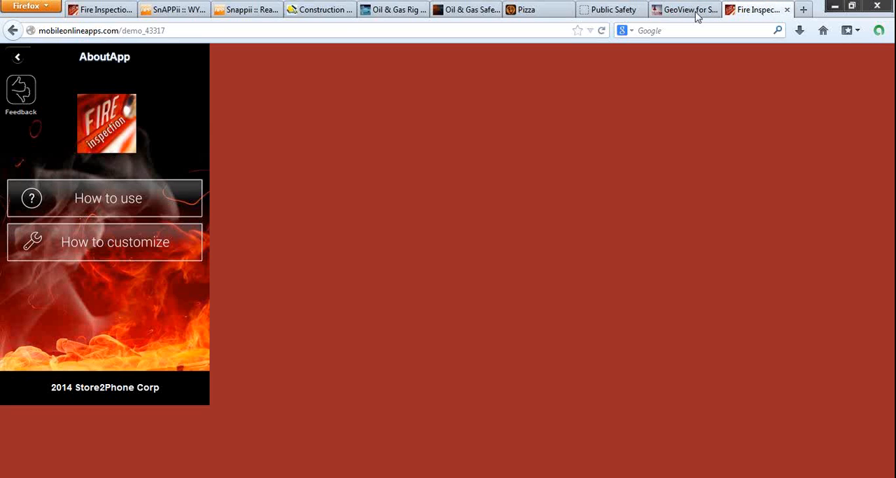
# Step: Switch to the Snappii app builder, view the app's preview options with their QR codes, and dismiss them
pyautogui.click(176, 12)
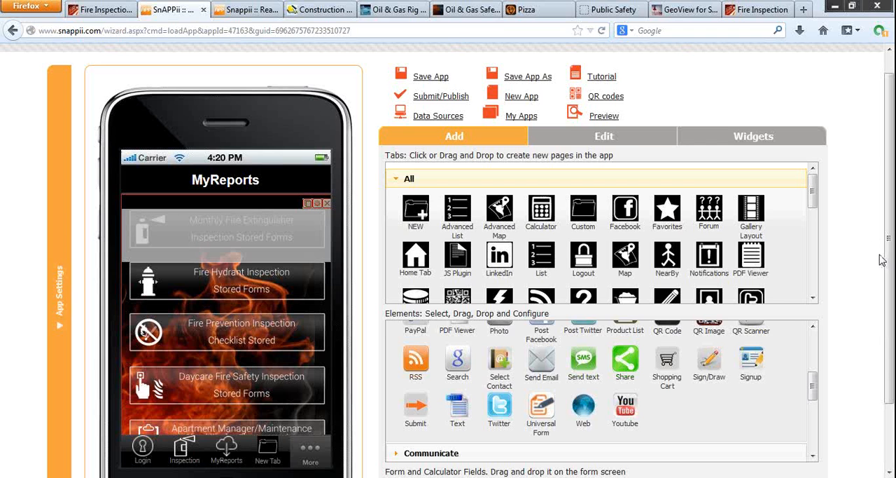
pyautogui.click(603, 117)
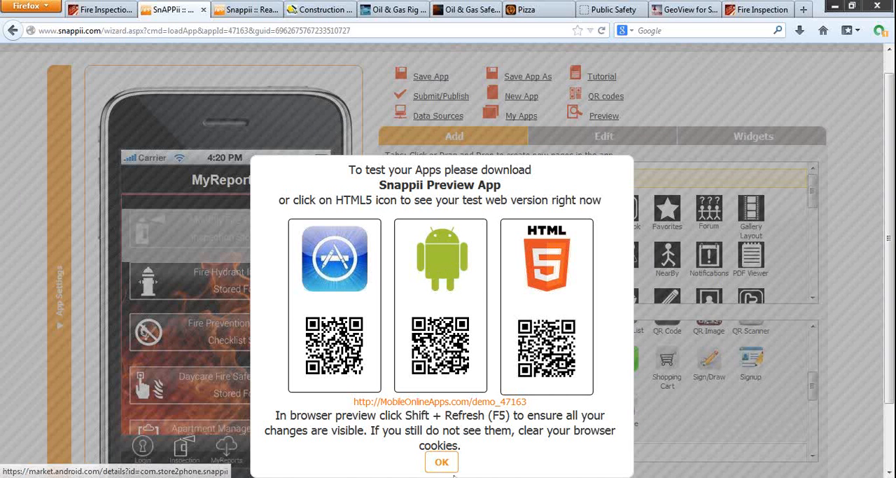
pyautogui.click(441, 461)
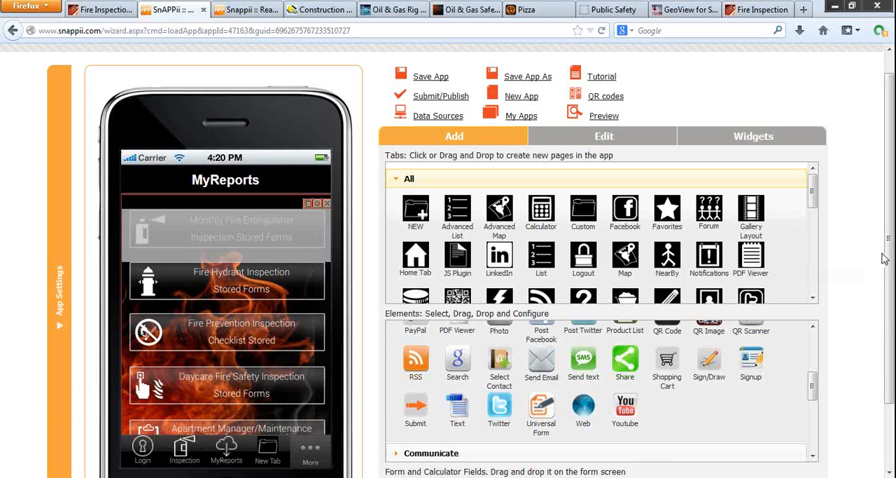
# Step: Show the submit/publish options without saving the app, select Submit/Publish to Apple App Store, and cancel the submission
pyautogui.click(441, 99)
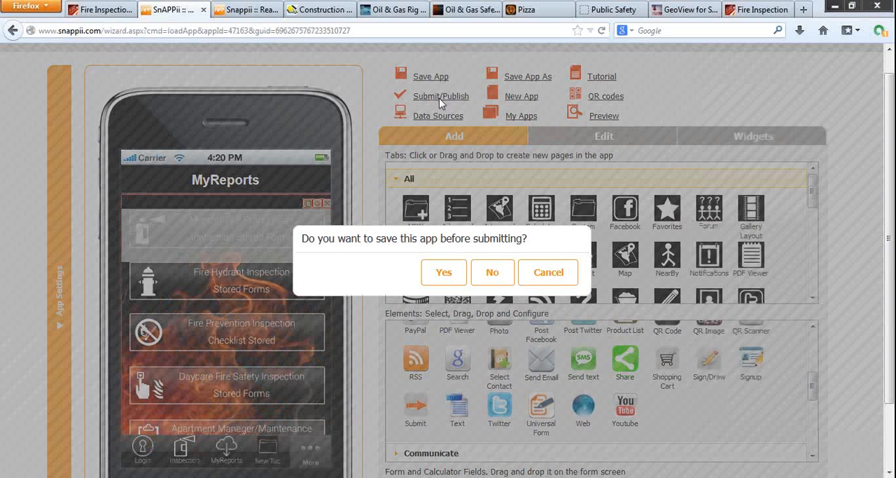
pyautogui.click(496, 271)
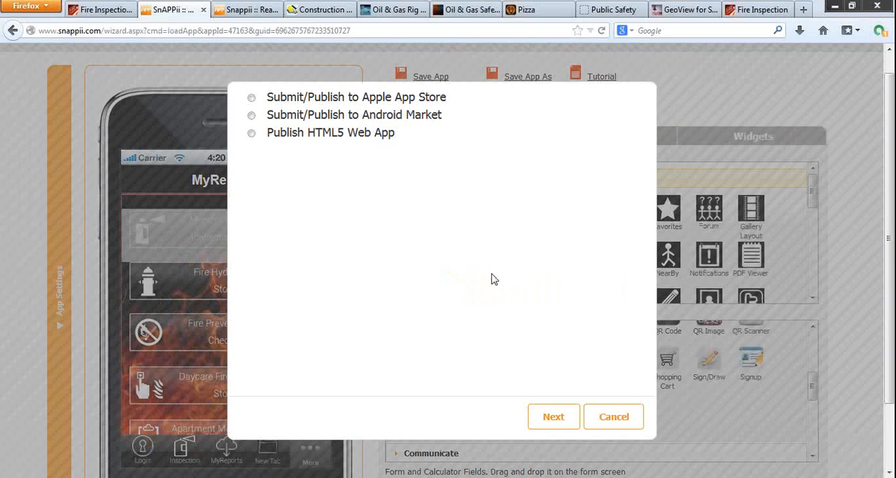
pyautogui.click(251, 98)
pyautogui.click(609, 416)
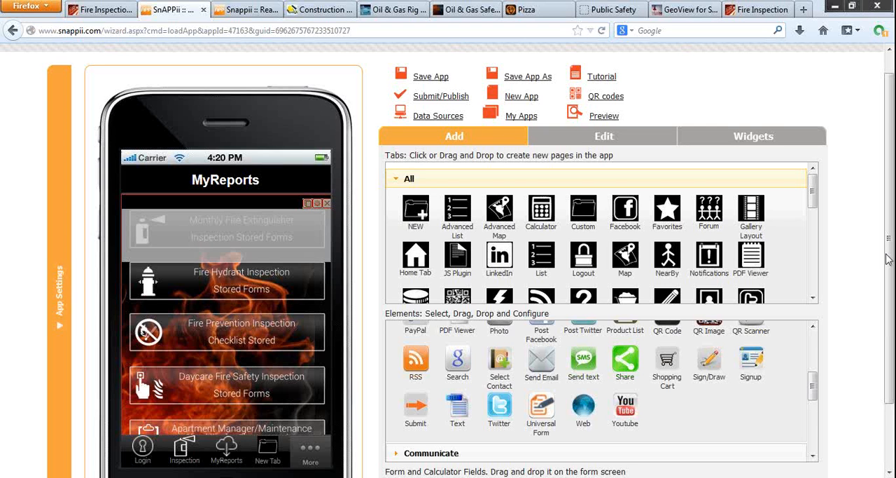
# Step: Return to Snappii's ready-made apps catalog and open the Fire Inspection App page
pyautogui.click(245, 11)
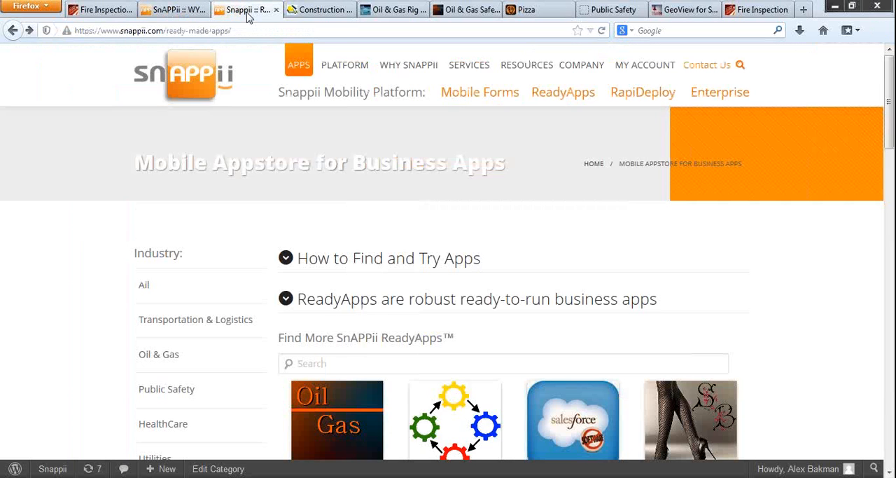
pyautogui.scroll(-6, 556, 299)
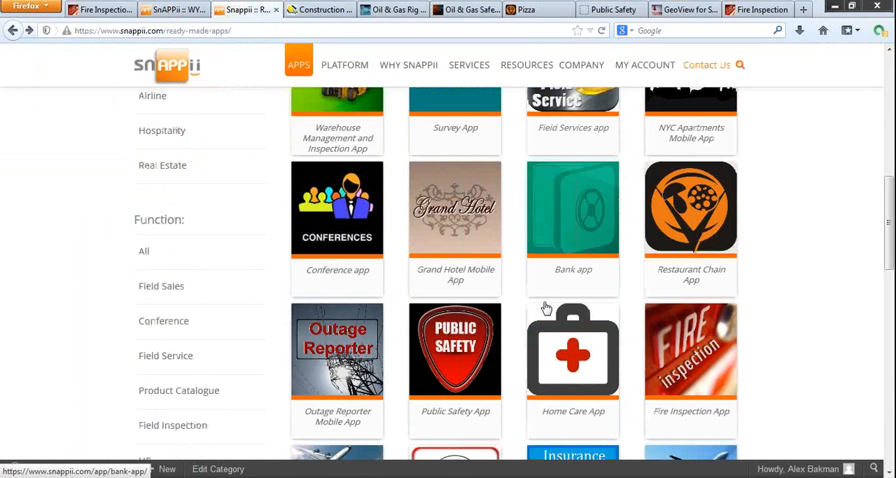
pyautogui.click(697, 335)
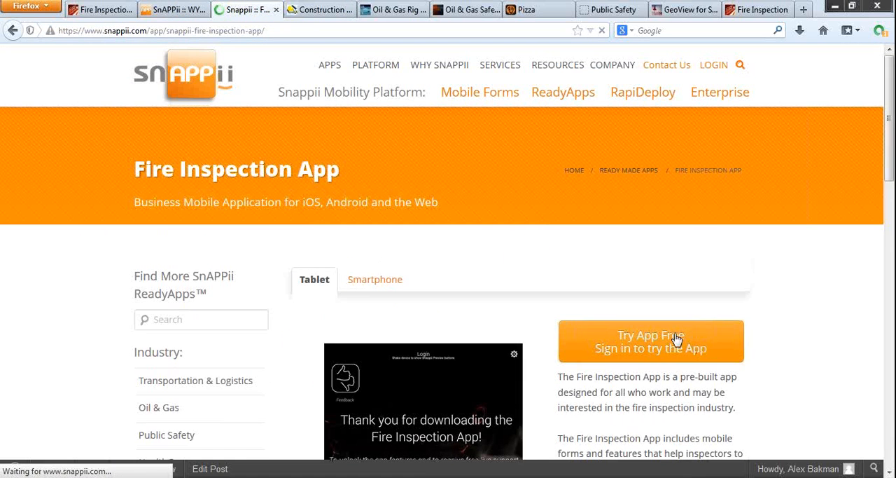
# Step: Examine the Fire Inspection App's description, feature list and customization offers, and show its Smartphone preview
pyautogui.scroll(-3, 671, 340)
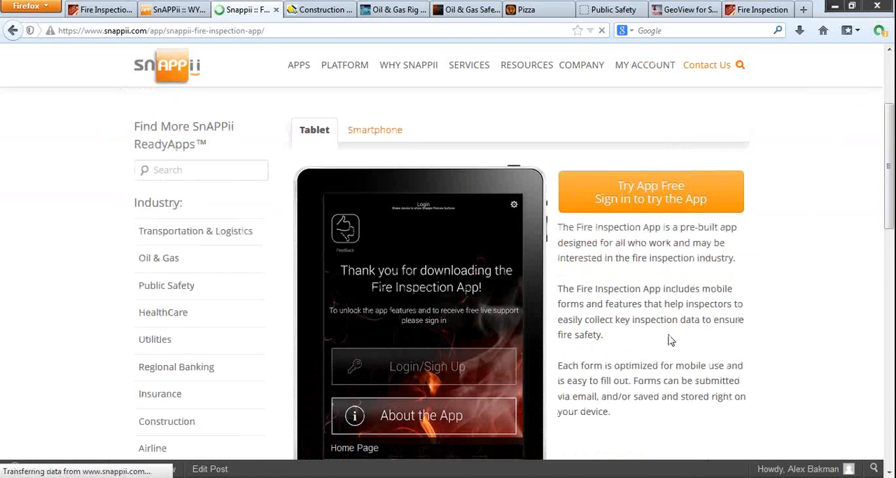
pyautogui.scroll(-5, 639, 312)
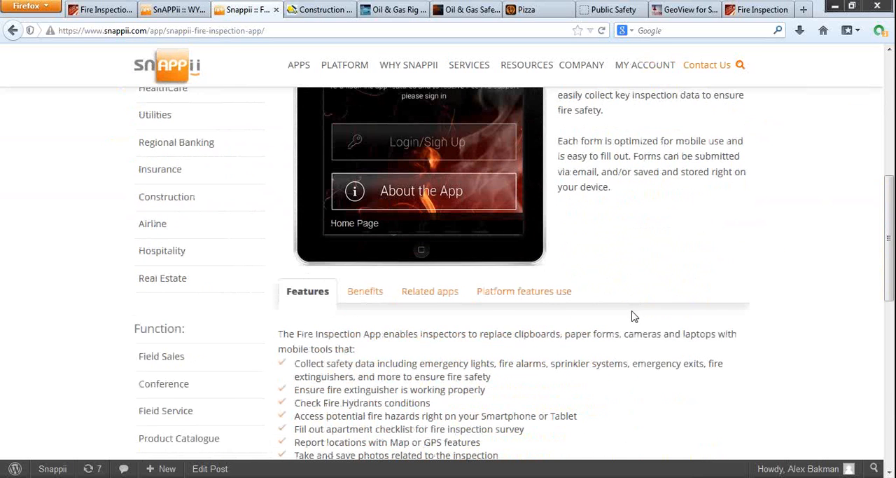
pyautogui.scroll(-6, 634, 317)
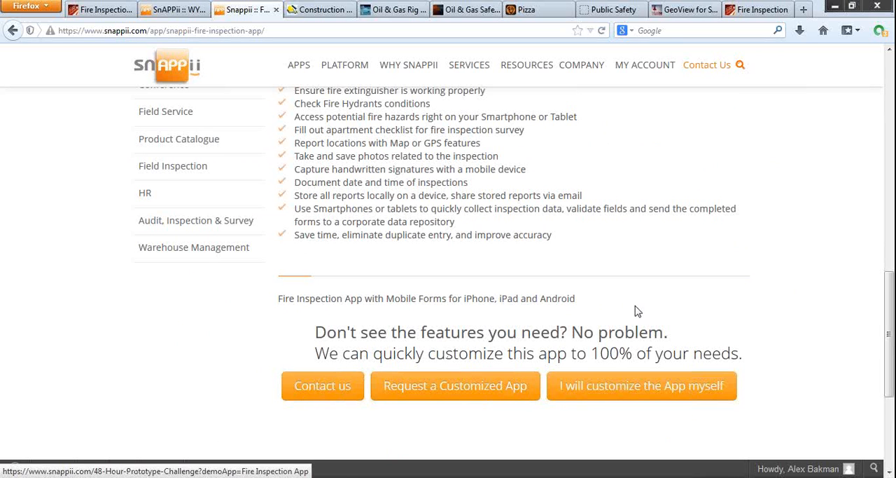
pyautogui.scroll(1, 636, 311)
pyautogui.scroll(5, 636, 311)
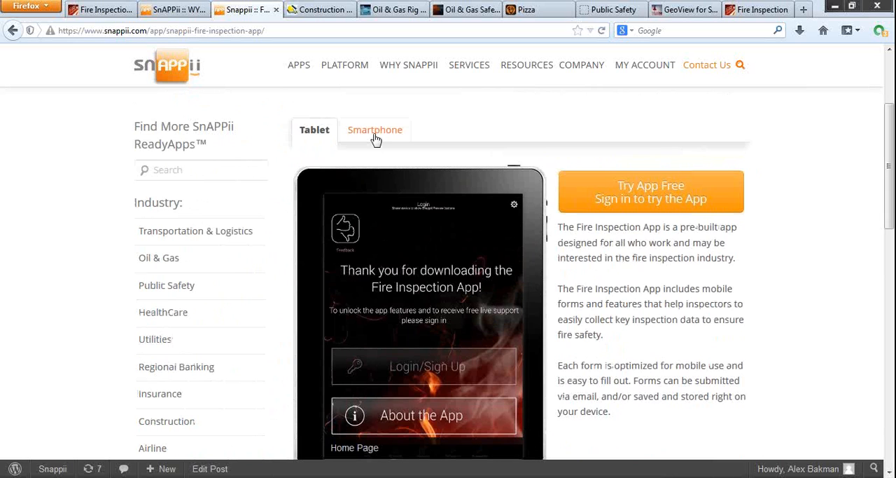
pyautogui.click(376, 139)
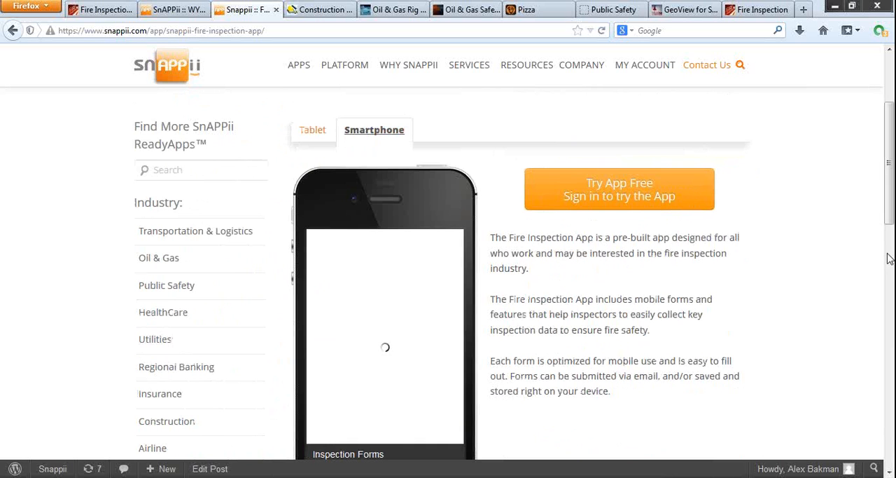